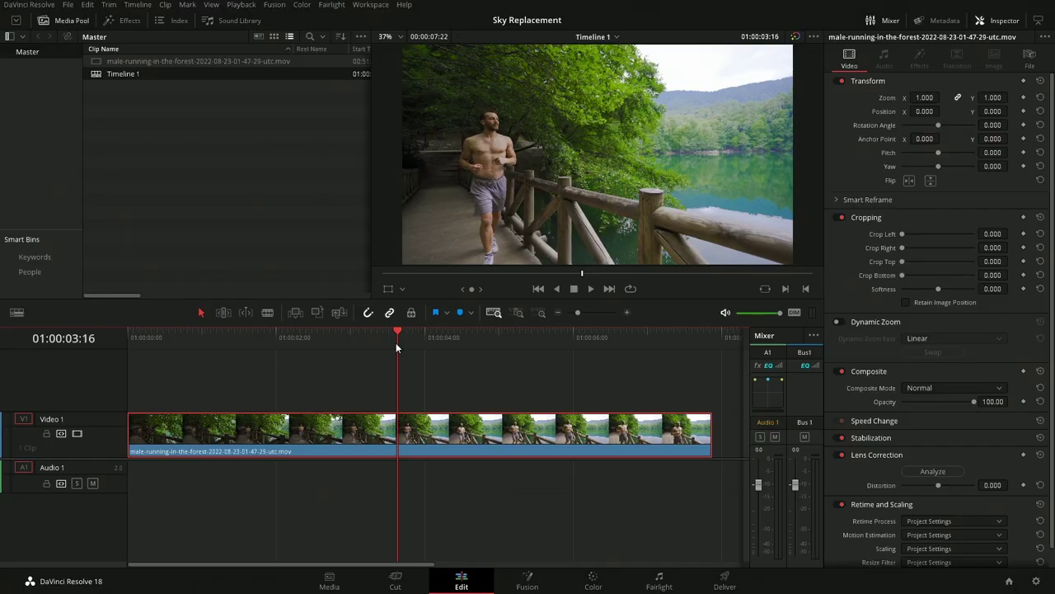
# Scrub the runner clip on Timeline 1 to around 01:00:05:02
pyautogui.moveTo(396, 340); pyautogui.dragTo(503, 338)
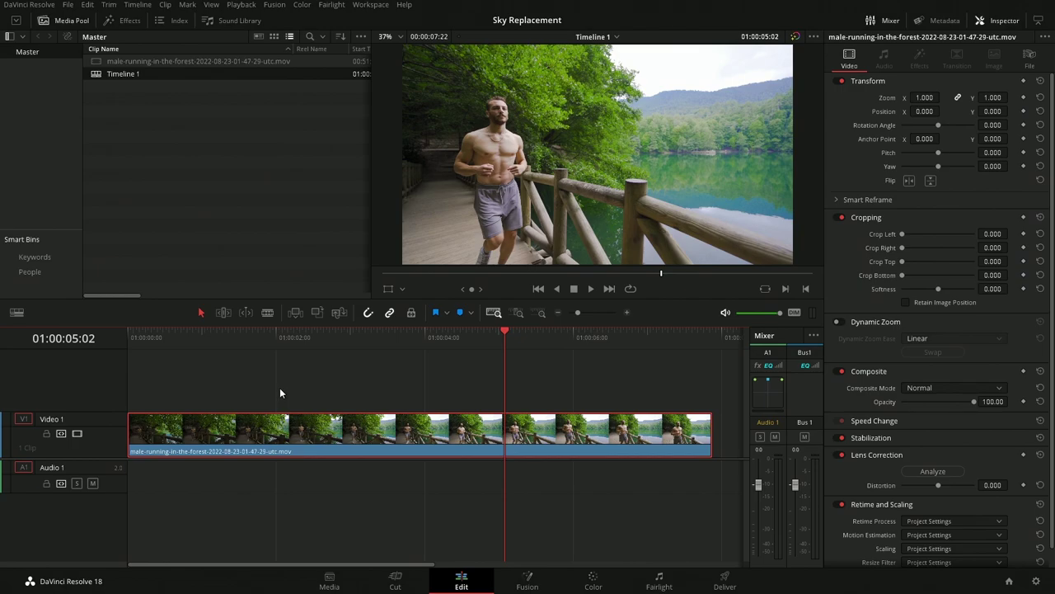
# Move to the Fusion page and bring the sky image into the node graph as MediaIn2
pyautogui.click(529, 587)
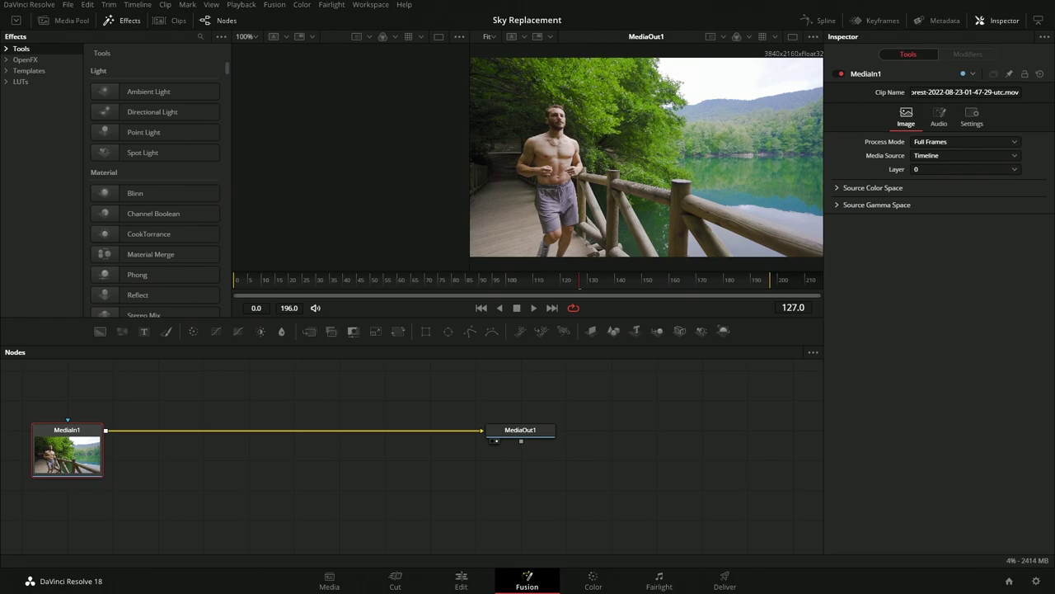
pyautogui.moveTo(1047, 239); pyautogui.dragTo(297, 382)
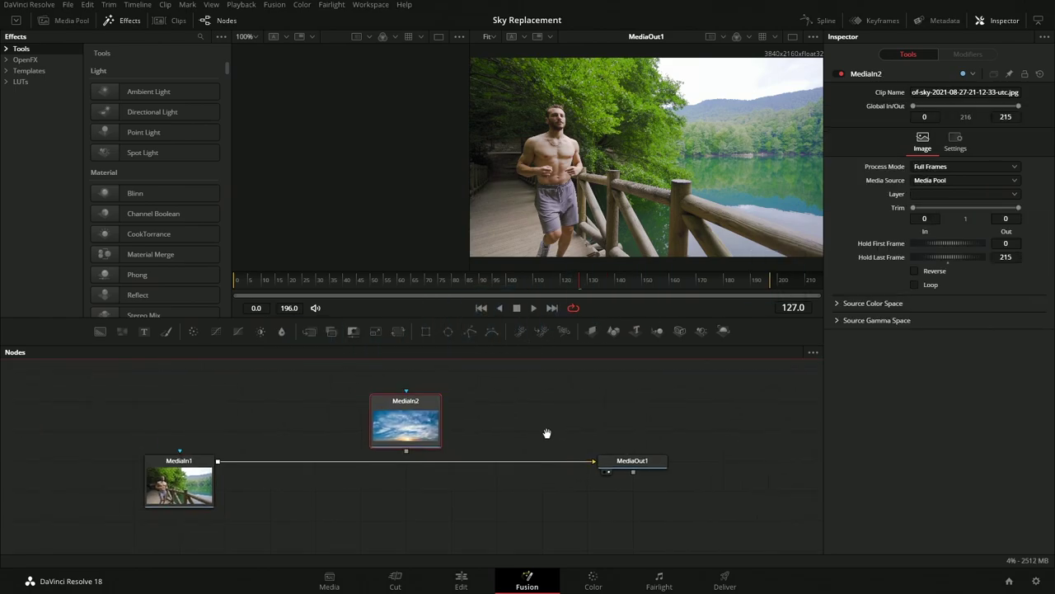
# Preview MediaIn2's sky image in the left viewer and scrub the clip from frame 72 to 115
pyautogui.moveTo(443, 429); pyautogui.dragTo(413, 175)
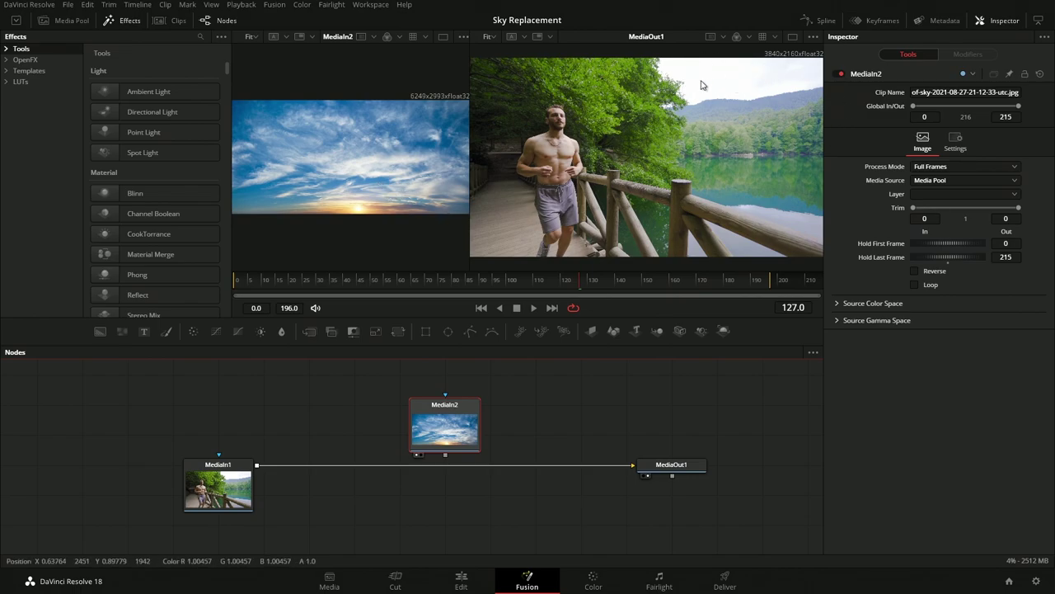
pyautogui.moveTo(495, 281); pyautogui.dragTo(431, 279)
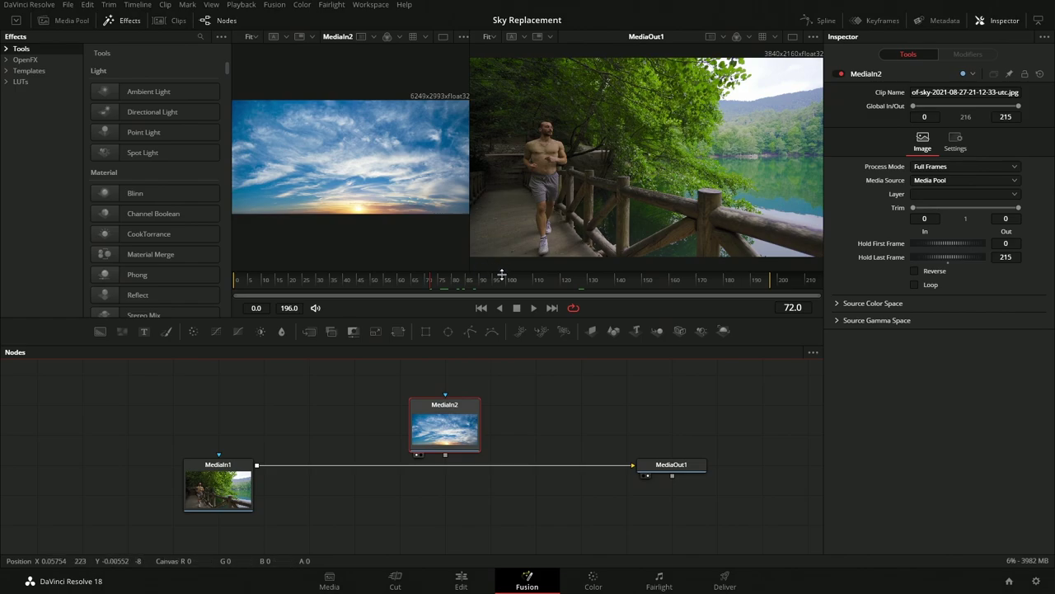
pyautogui.moveTo(499, 273); pyautogui.dragTo(468, 284)
pyautogui.moveTo(562, 290); pyautogui.dragTo(546, 289)
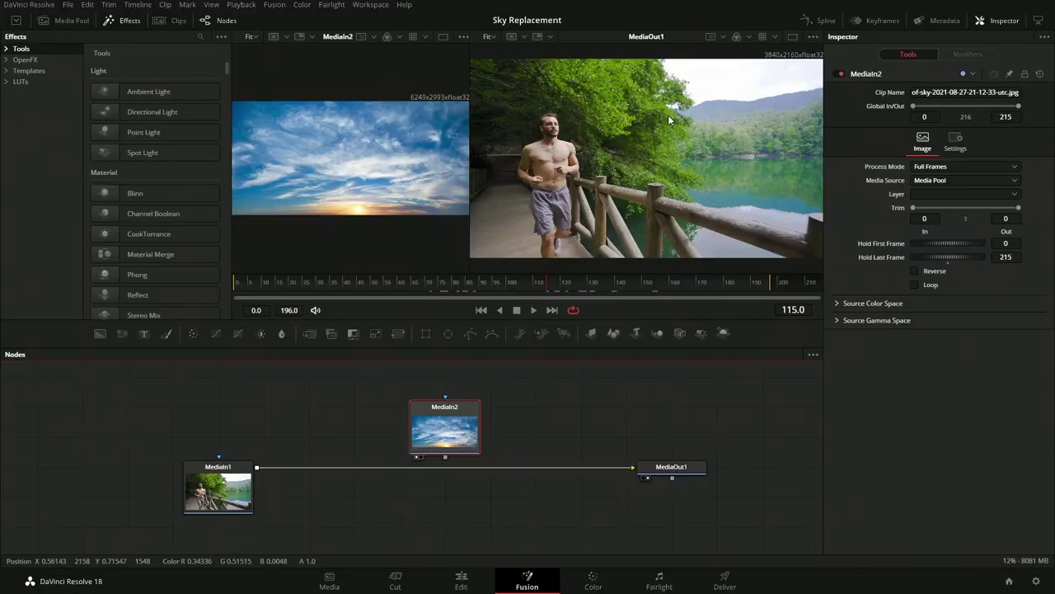
# Rename the MediaIn1 node to Runner
pyautogui.click(244, 484)
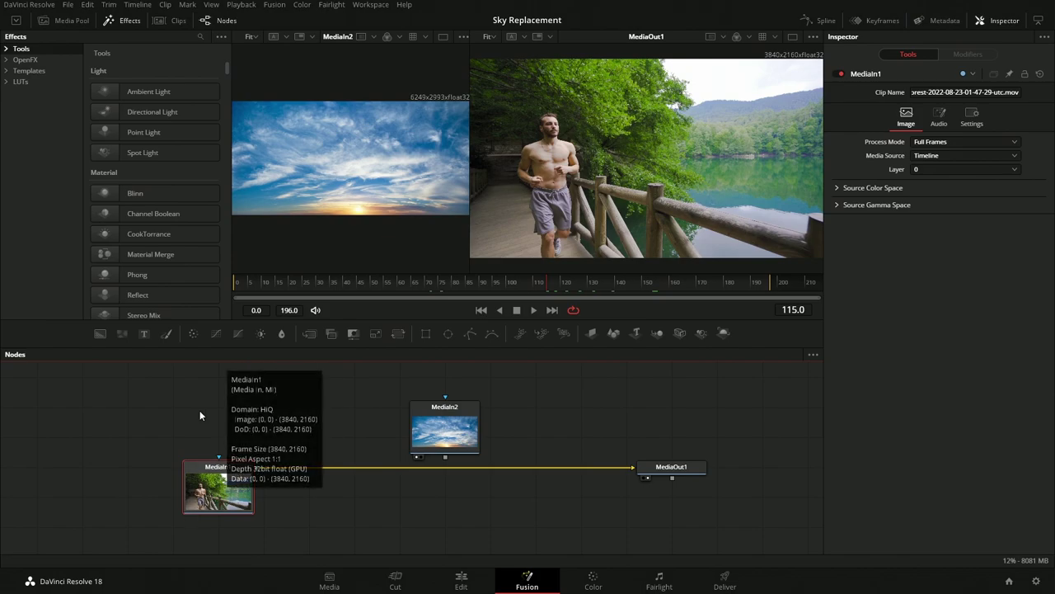
pyautogui.moveTo(175, 410); pyautogui.dragTo(215, 424)
pyautogui.moveTo(300, 460); pyautogui.dragTo(306, 443)
pyautogui.moveTo(253, 518); pyautogui.dragTo(270, 499)
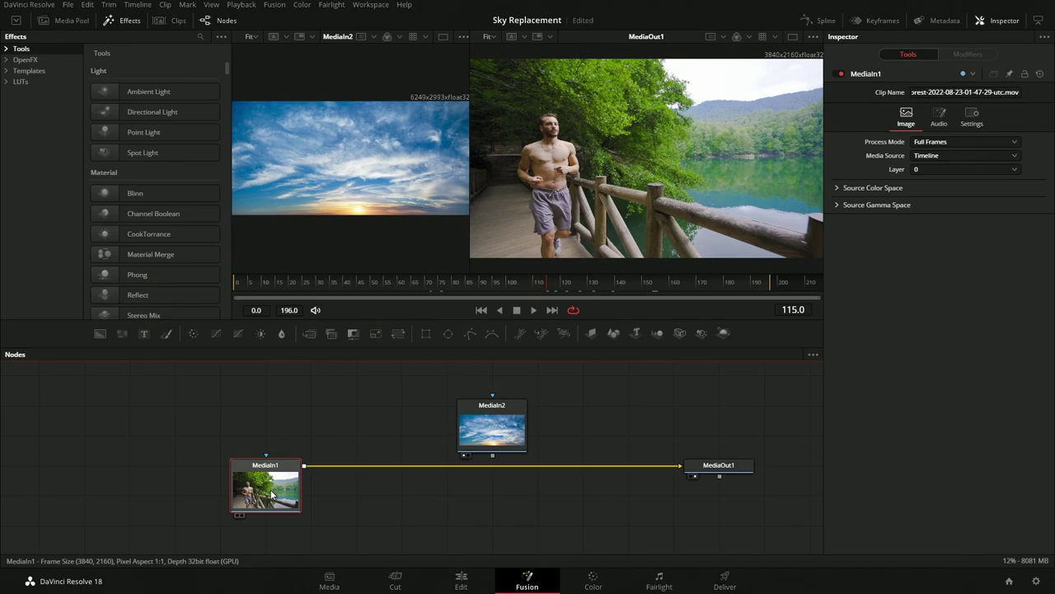
pyautogui.press('F2')
pyautogui.write('Runner')
pyautogui.press('Return')
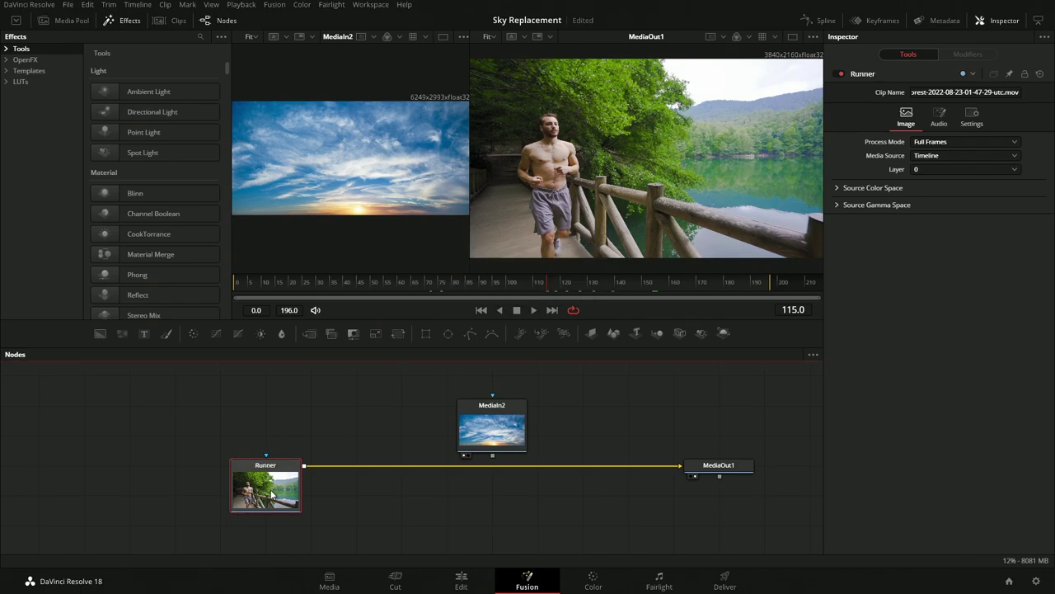
# Rename the MediaIn2 node to Sky, then reselect Runner
pyautogui.click(506, 445)
pyautogui.press('F2')
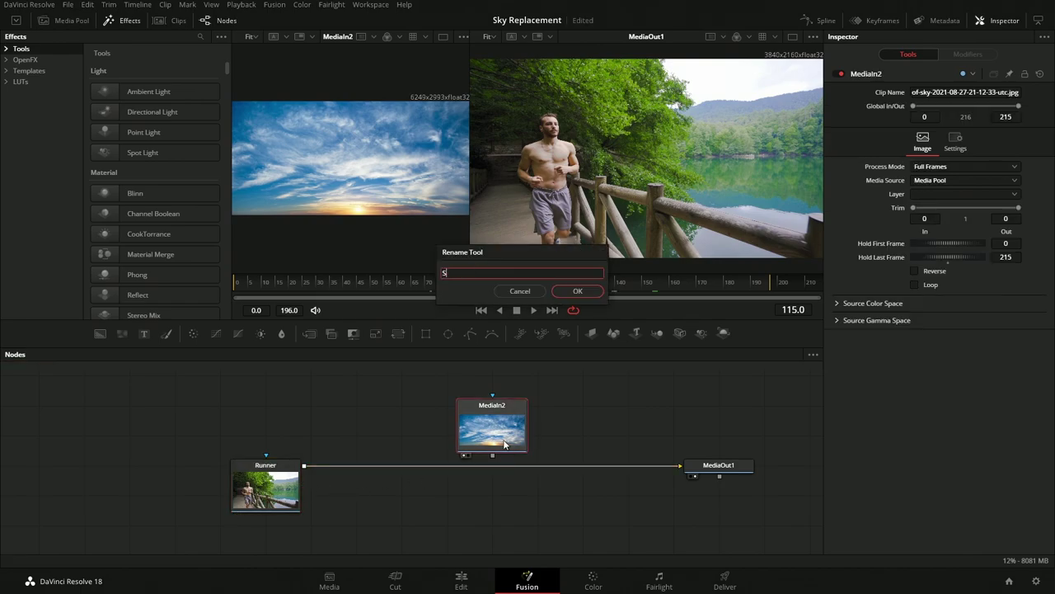
pyautogui.write('Sky')
pyautogui.press('Return')
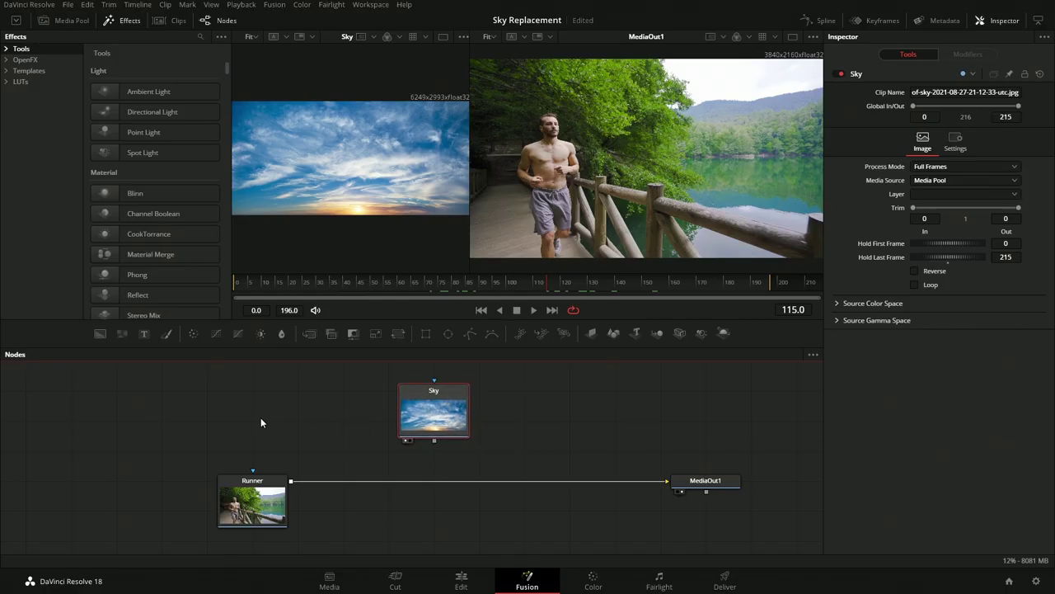
pyautogui.click(338, 503)
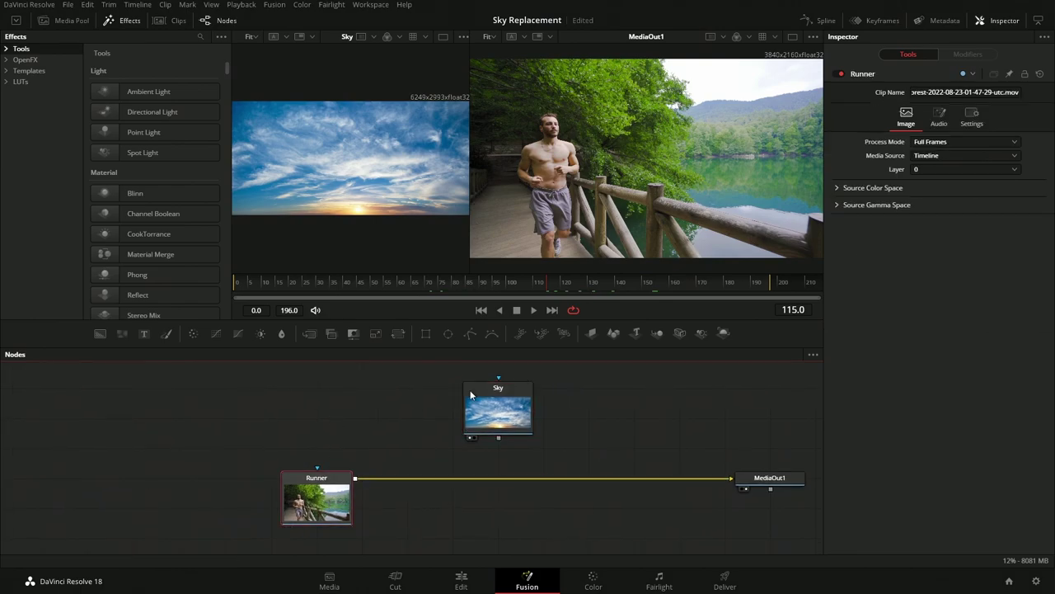
# Connect the Sky node's output onto Runner's output to create a Merge1 node
pyautogui.moveTo(465, 428)
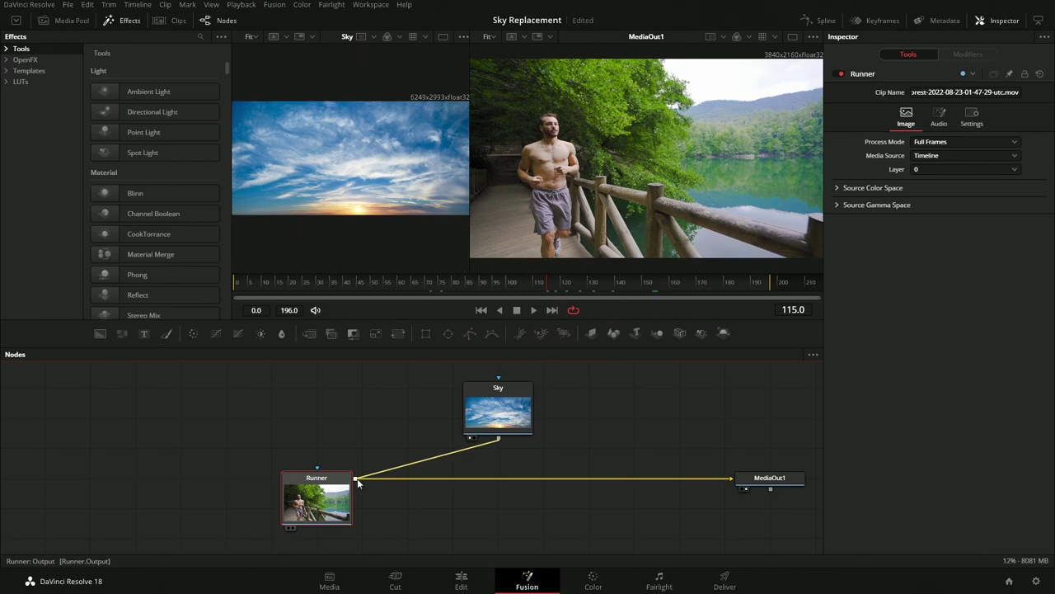
pyautogui.moveTo(356, 483); pyautogui.dragTo(356, 480)
pyautogui.moveTo(491, 478); pyautogui.dragTo(622, 122)
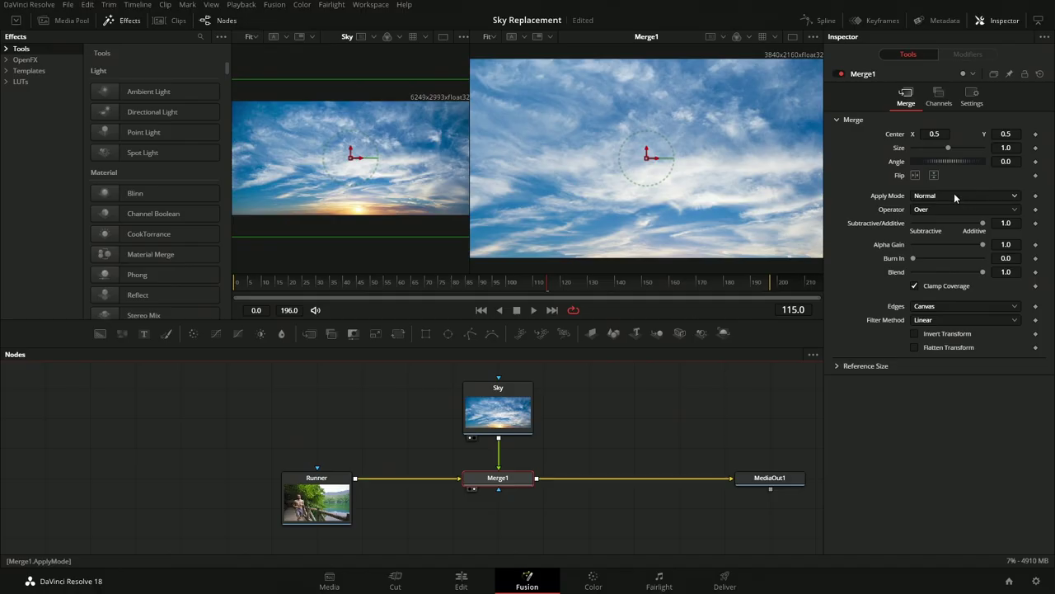
# Set Merge1's Apply Mode to Darken in the Inspector
pyautogui.click(954, 195)
pyautogui.click(932, 257)
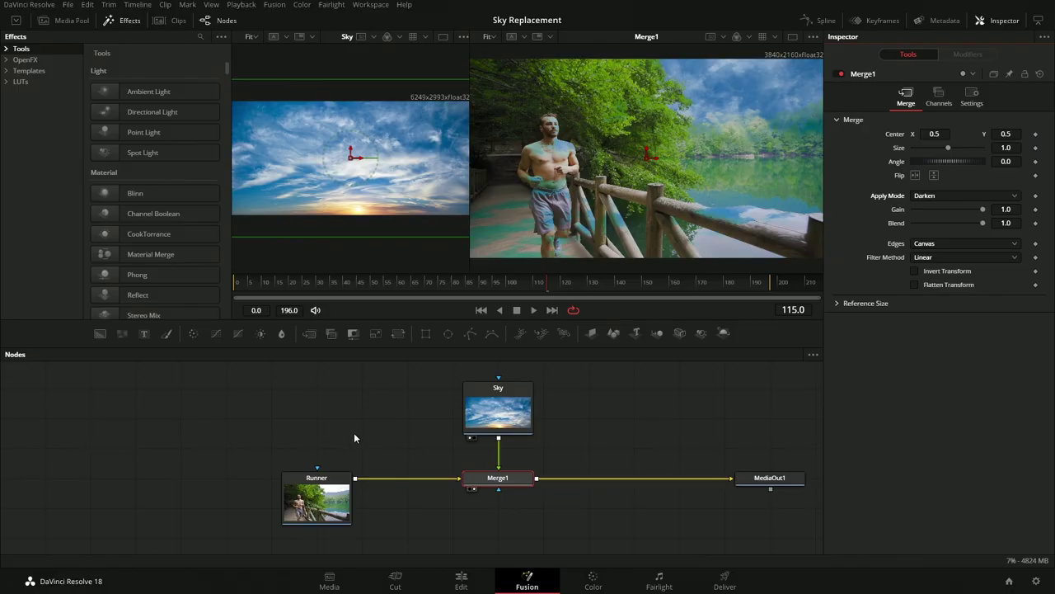
pyautogui.moveTo(354, 432); pyautogui.dragTo(468, 439)
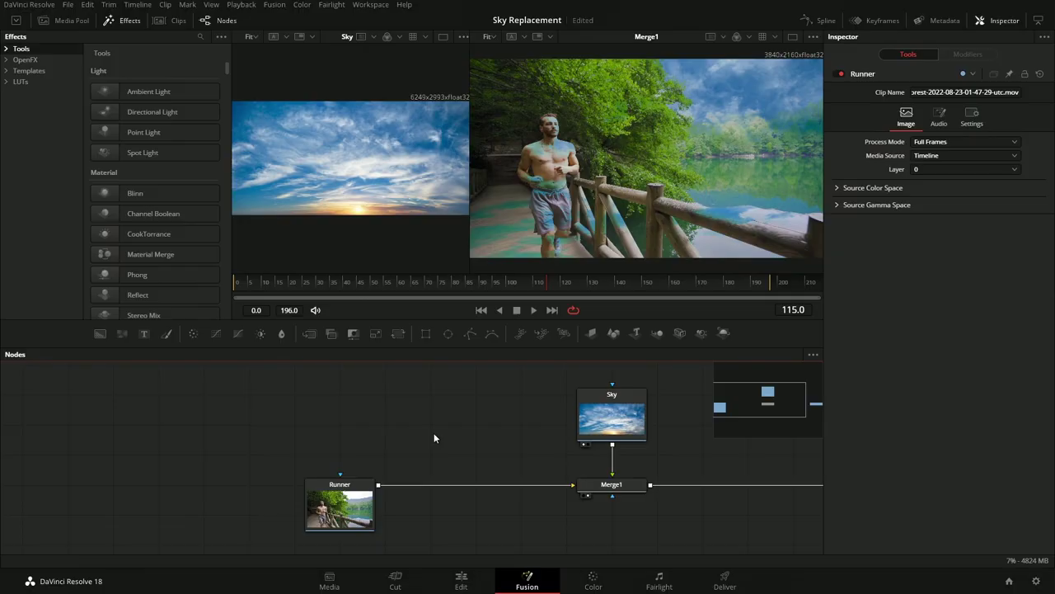
# Add a Luma Keyer, feed the Runner clip into it, and view LumaKeyer1 in the right viewer
pyautogui.hotkey('shift', 'space')
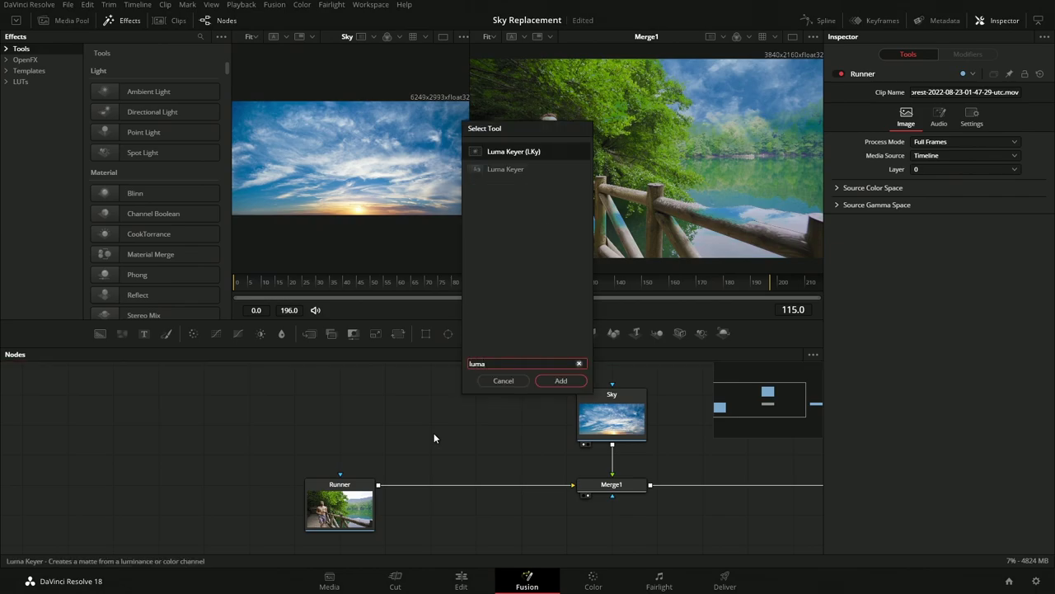
pyautogui.press('Return')
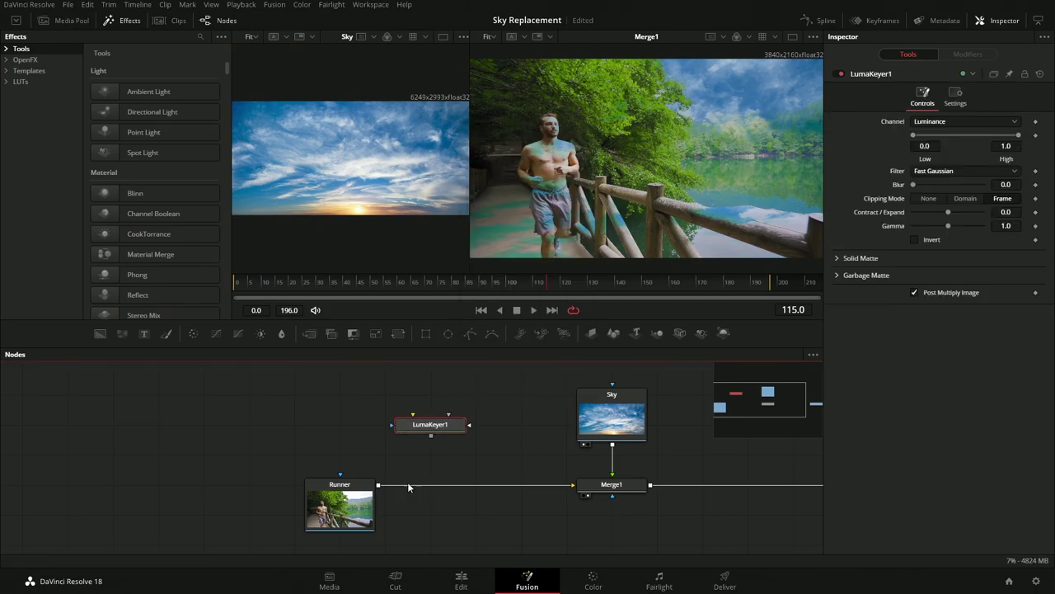
pyautogui.moveTo(378, 487); pyautogui.dragTo(392, 424)
pyautogui.press('2')
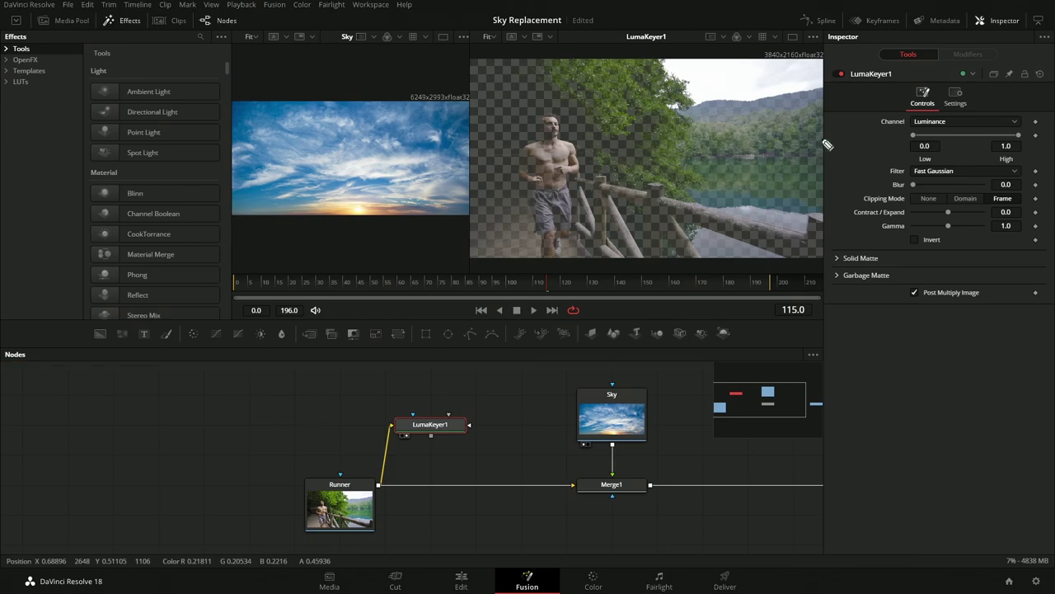
# Set LumaKeyer1's Low to 0.689 and High to 0.85, then scrub to check the key
pyautogui.moveTo(903, 132)
pyautogui.mouseDown()
pyautogui.moveTo(1026, 133)
pyautogui.moveTo(1017, 157)
pyautogui.moveTo(871, 156)
pyautogui.moveTo(928, 124)
pyautogui.mouseUp()
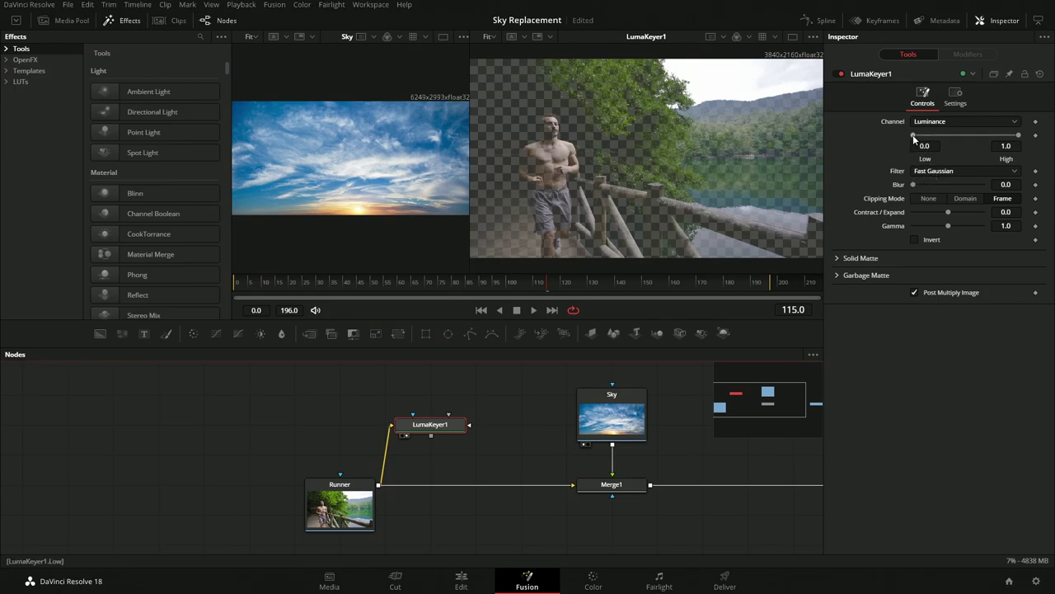
pyautogui.moveTo(914, 134); pyautogui.dragTo(980, 142)
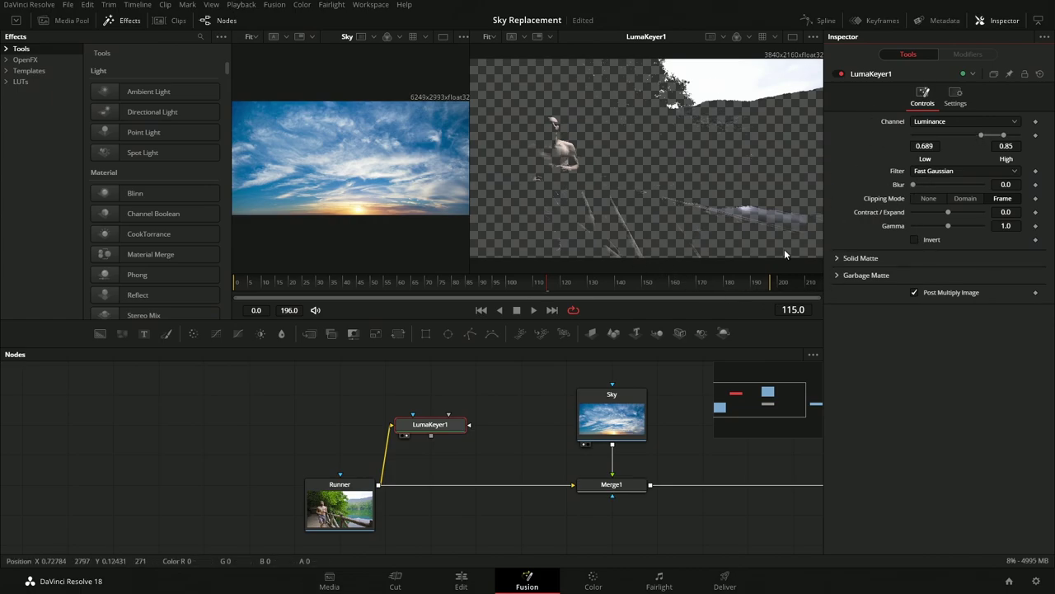
pyautogui.moveTo(559, 285); pyautogui.dragTo(616, 270)
pyautogui.moveTo(358, 283); pyautogui.dragTo(623, 285)
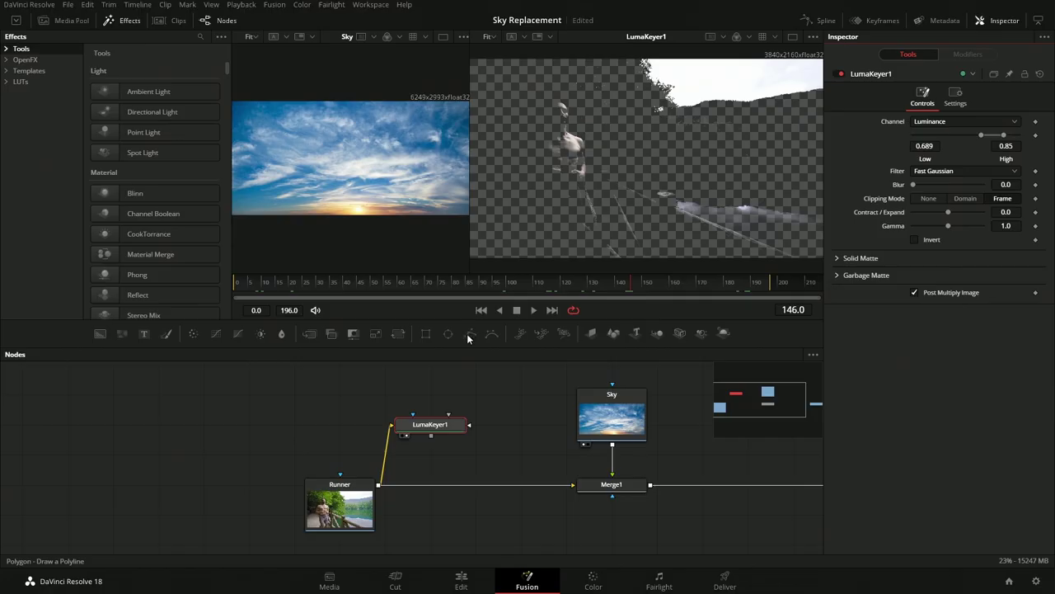
# Drag the Polygon tool into the Nodes panel to create Polygon1
pyautogui.moveTo(470, 334); pyautogui.dragTo(278, 421)
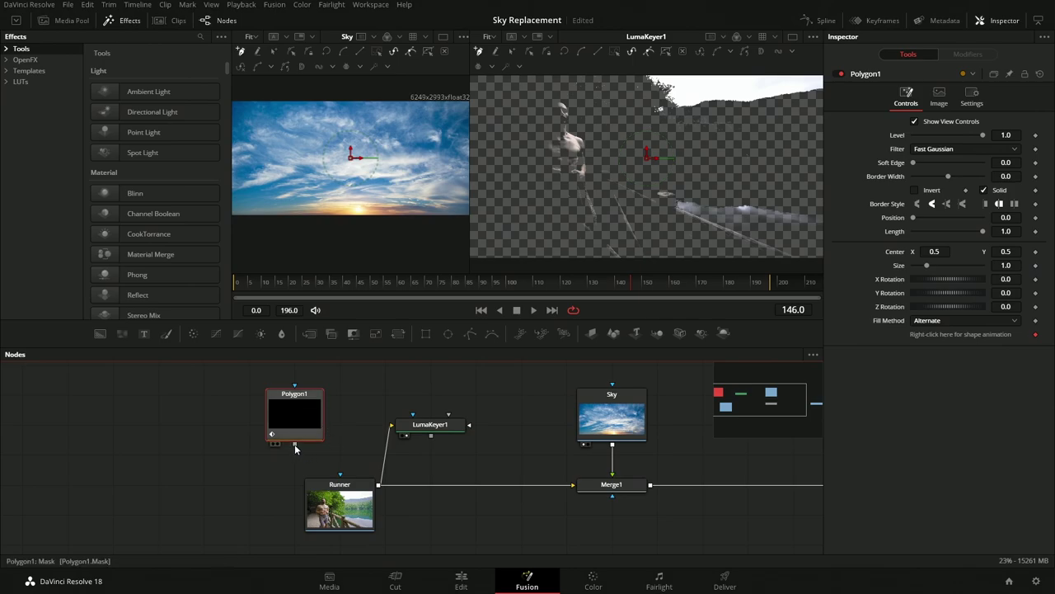
# Attach Polygon1 to LumaKeyer1 as its Garbage Matte input
pyautogui.rightClick(356, 428)
pyautogui.click(297, 449)
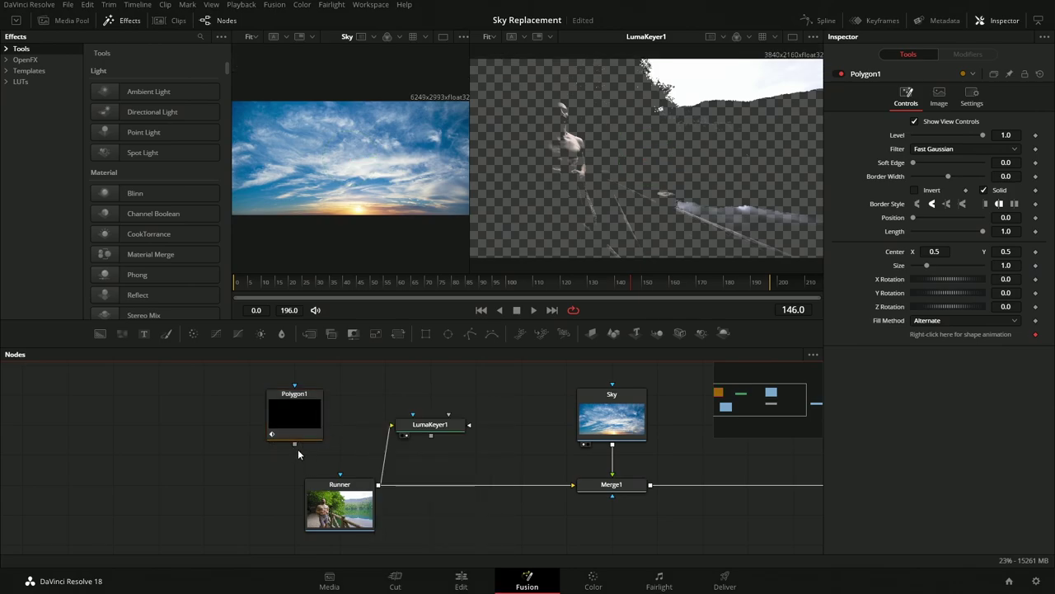
pyautogui.moveTo(294, 444); pyautogui.dragTo(441, 428)
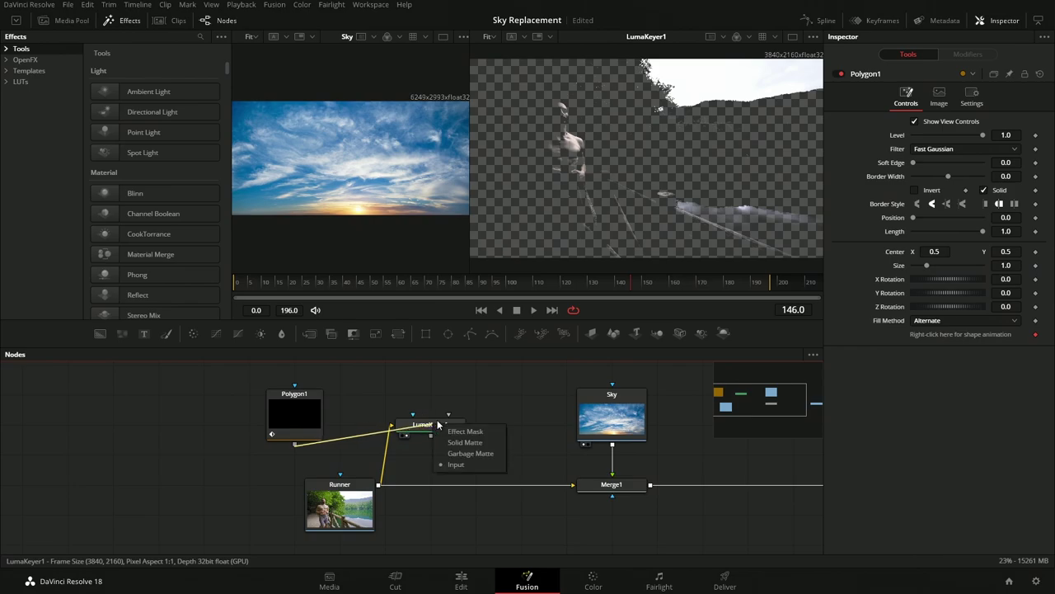
pyautogui.click(473, 455)
pyautogui.moveTo(412, 413); pyautogui.dragTo(444, 457)
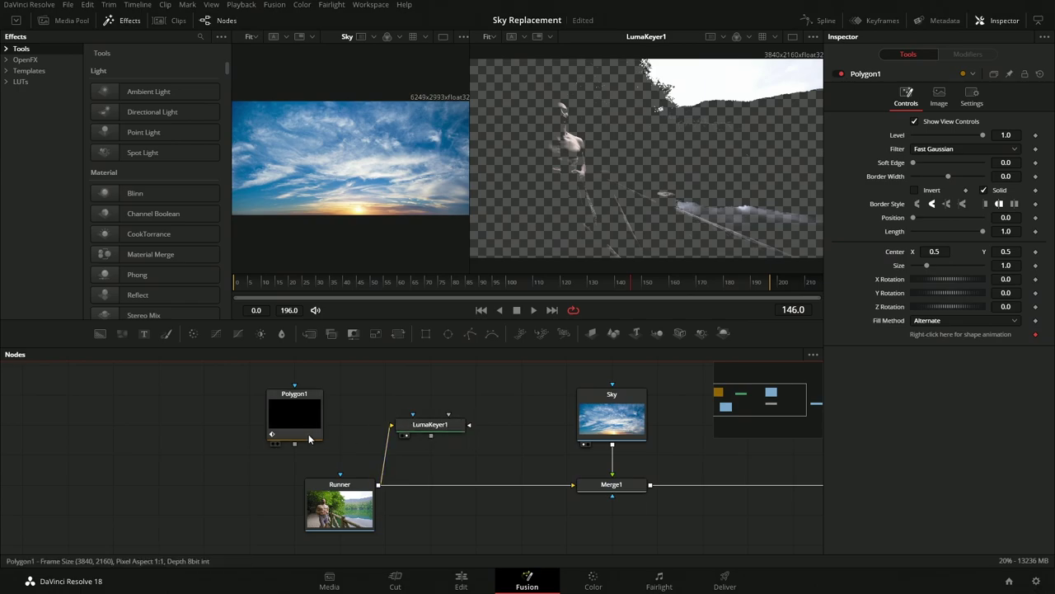
pyautogui.moveTo(296, 445); pyautogui.dragTo(423, 428)
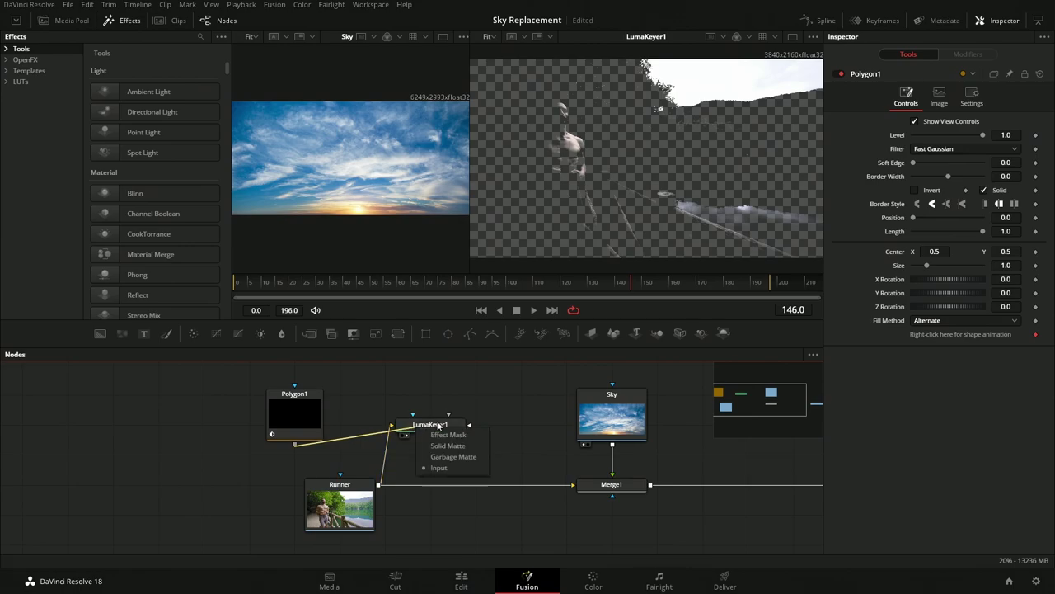
pyautogui.click(451, 454)
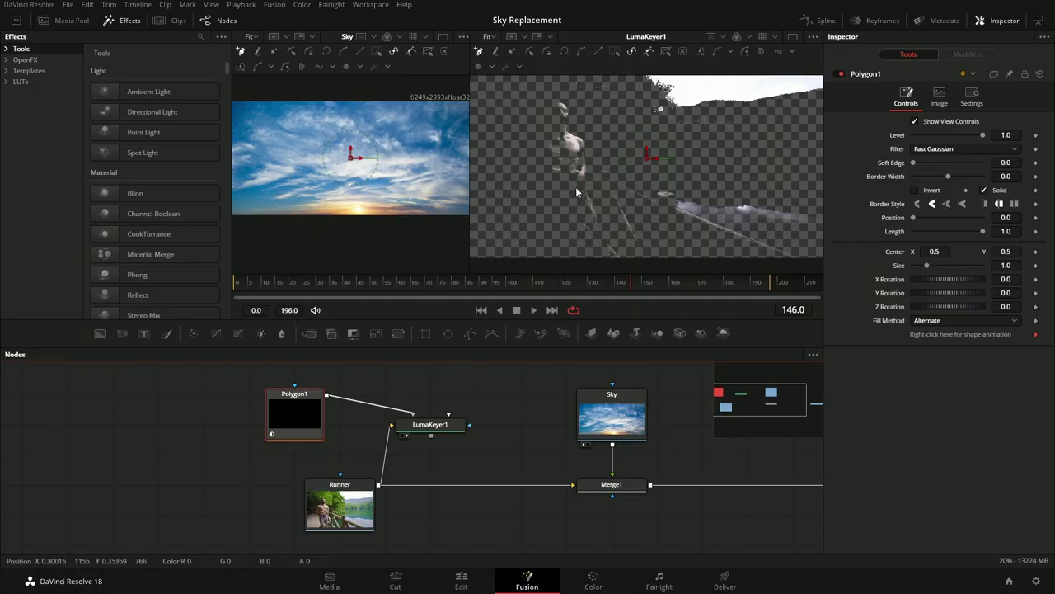
pyautogui.scroll(-2, 576, 186)
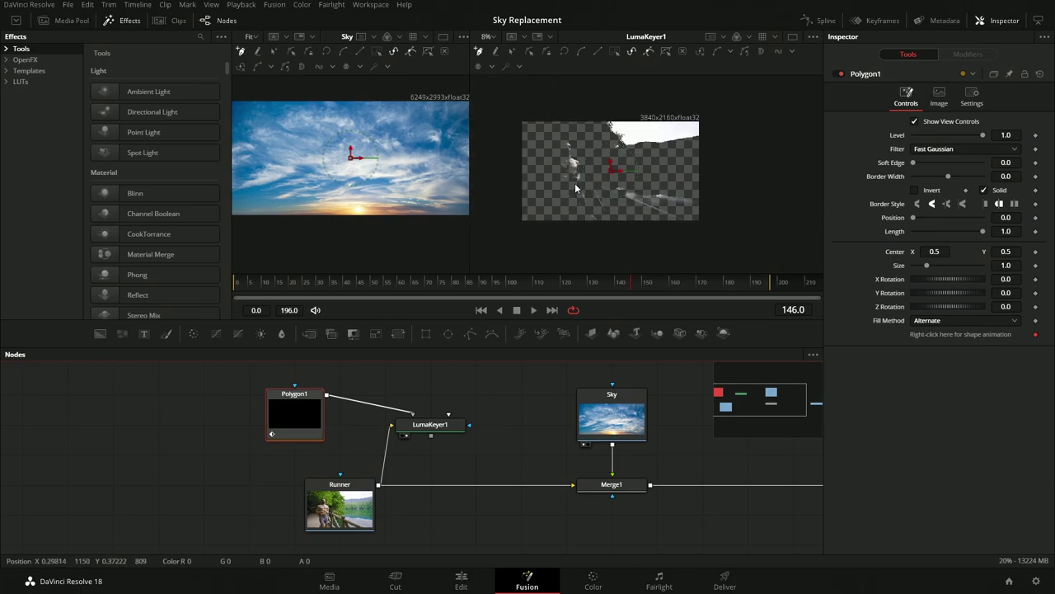
# Draw five Polygon1 points in the LumaKeyer1 viewer outlining the sky region of the Runner frame
pyautogui.click(546, 113)
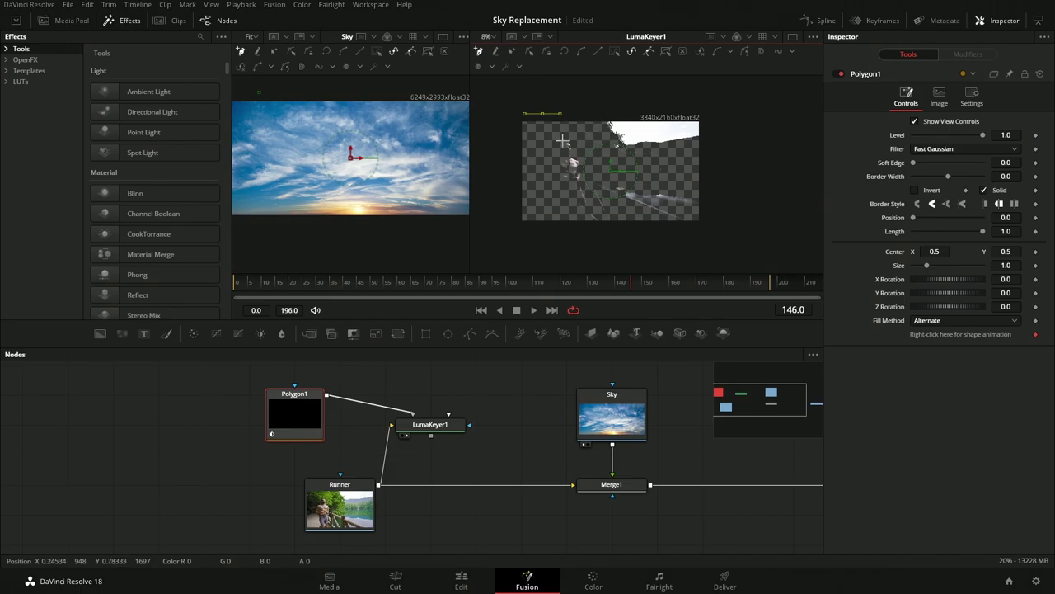
pyautogui.click(575, 143)
pyautogui.click(662, 174)
pyautogui.click(699, 175)
pyautogui.click(497, 247)
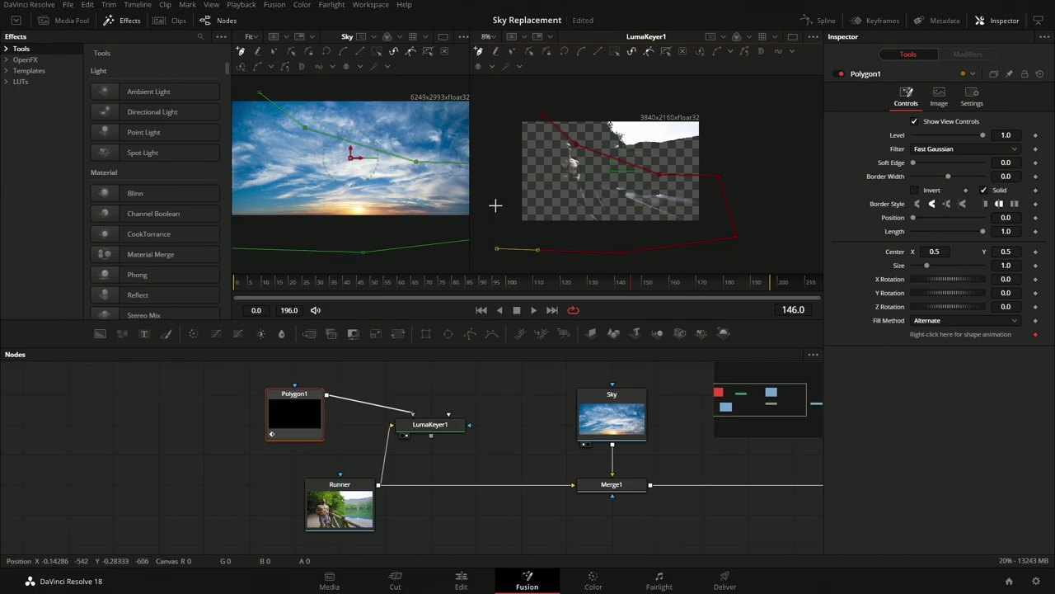
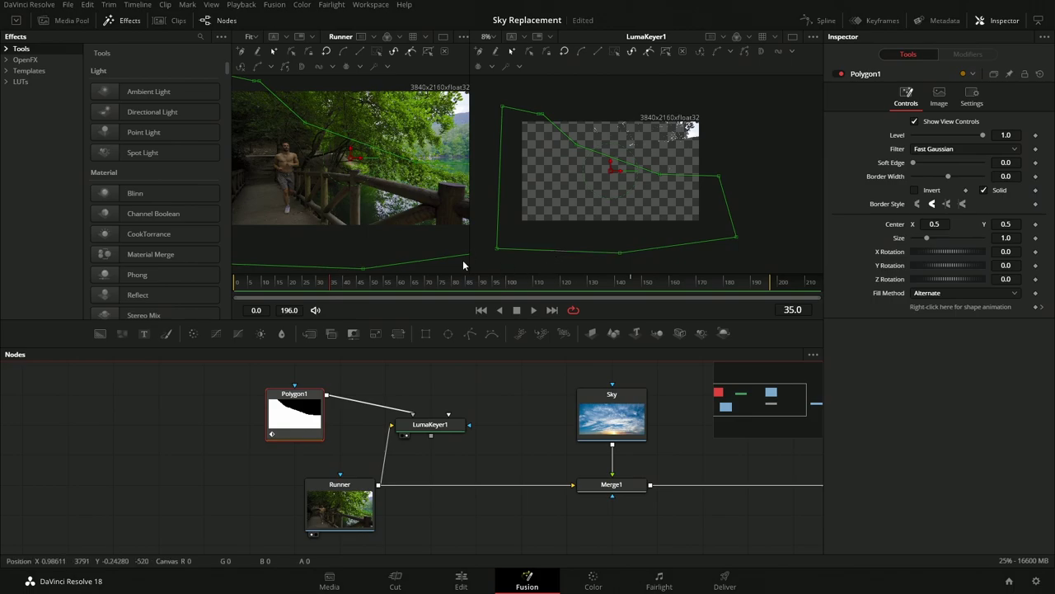
# Widen the left viewer and scrub the Runner clip through frames 147–177 to check the polygon mask
pyautogui.moveTo(469, 259); pyautogui.dragTo(567, 247)
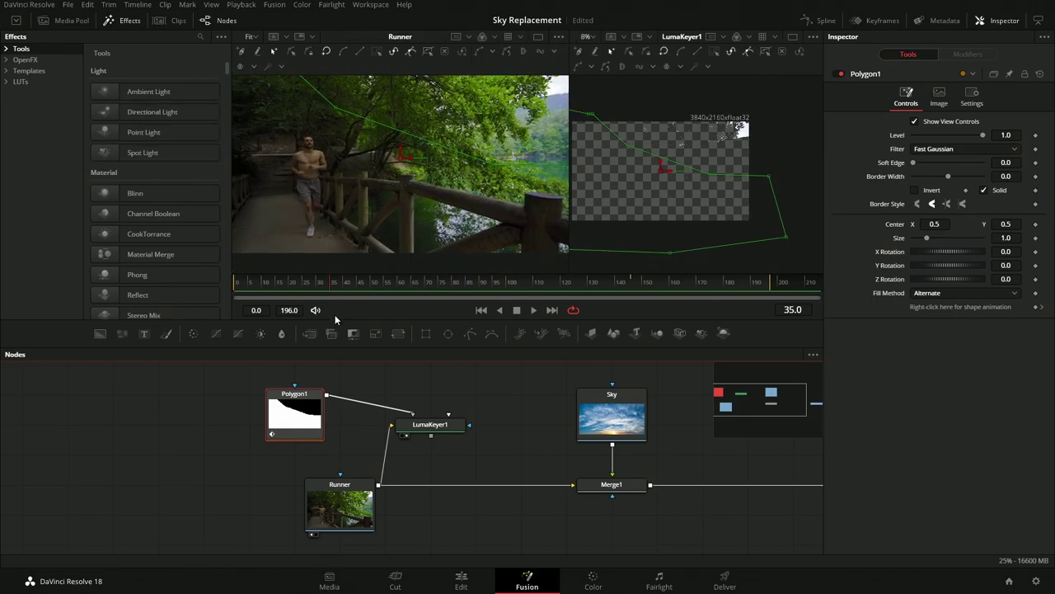
pyautogui.moveTo(317, 291); pyautogui.dragTo(248, 287)
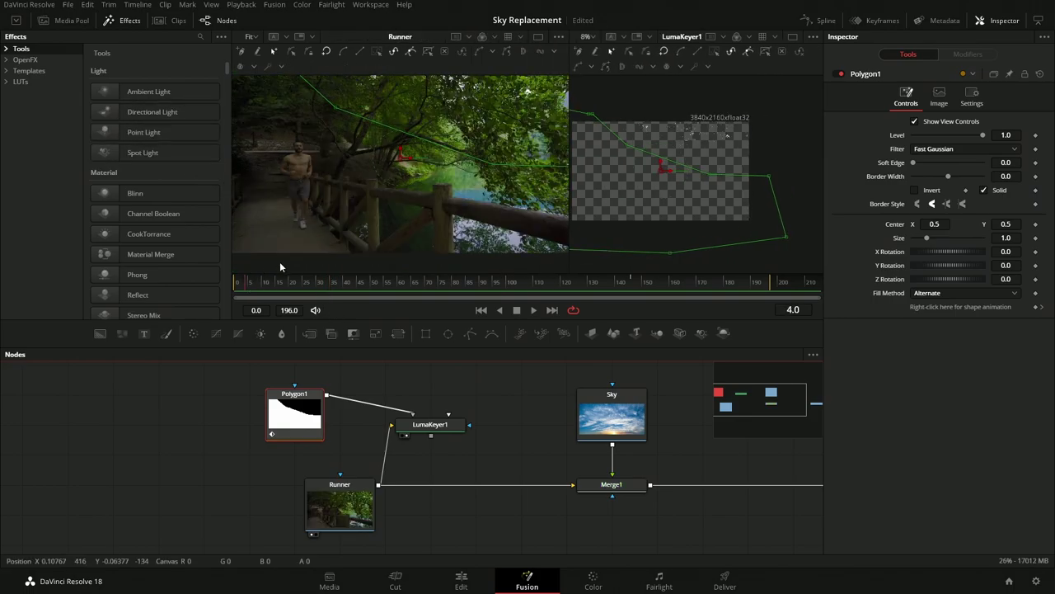
pyautogui.moveTo(381, 282); pyautogui.dragTo(736, 283)
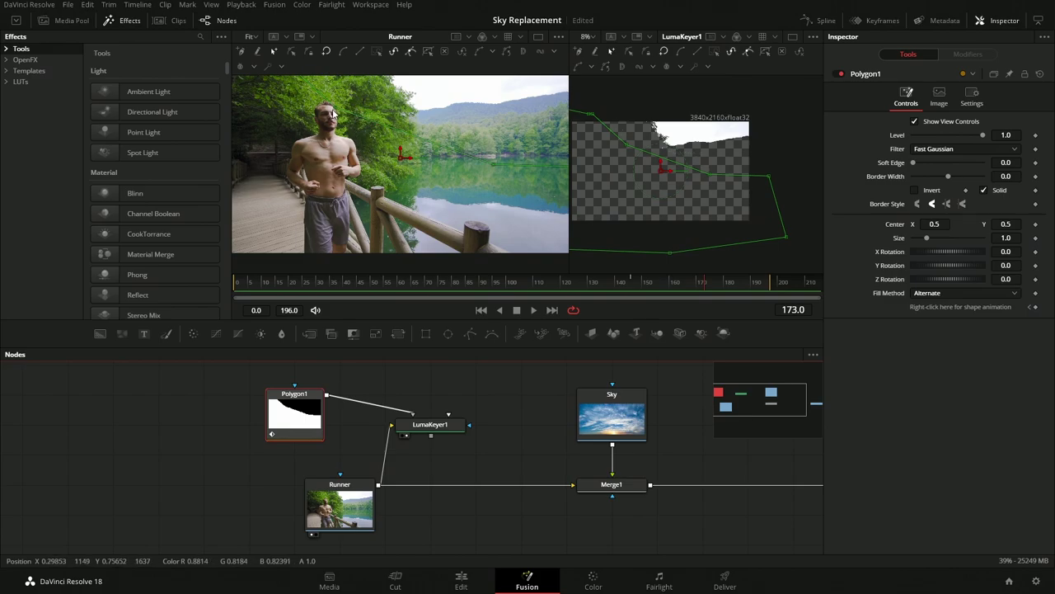
pyautogui.click(719, 289)
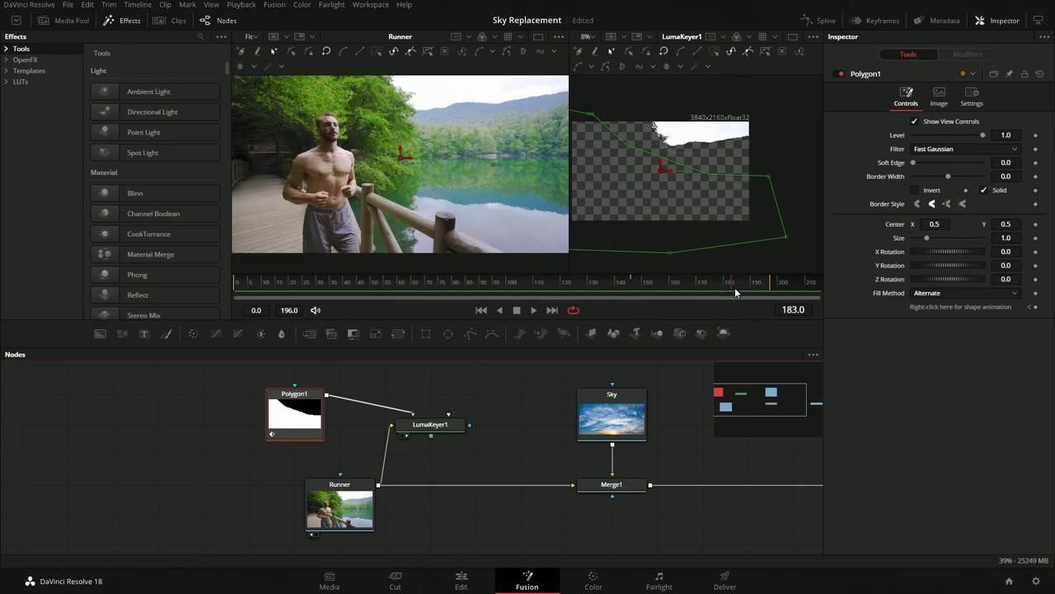
pyautogui.click(630, 283)
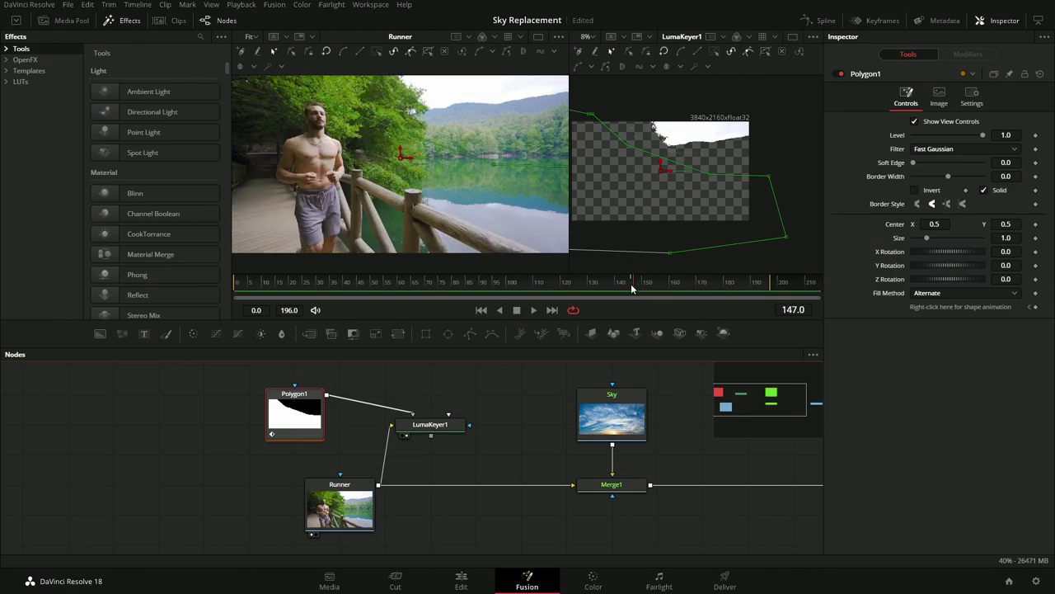
pyautogui.moveTo(630, 283); pyautogui.dragTo(547, 287)
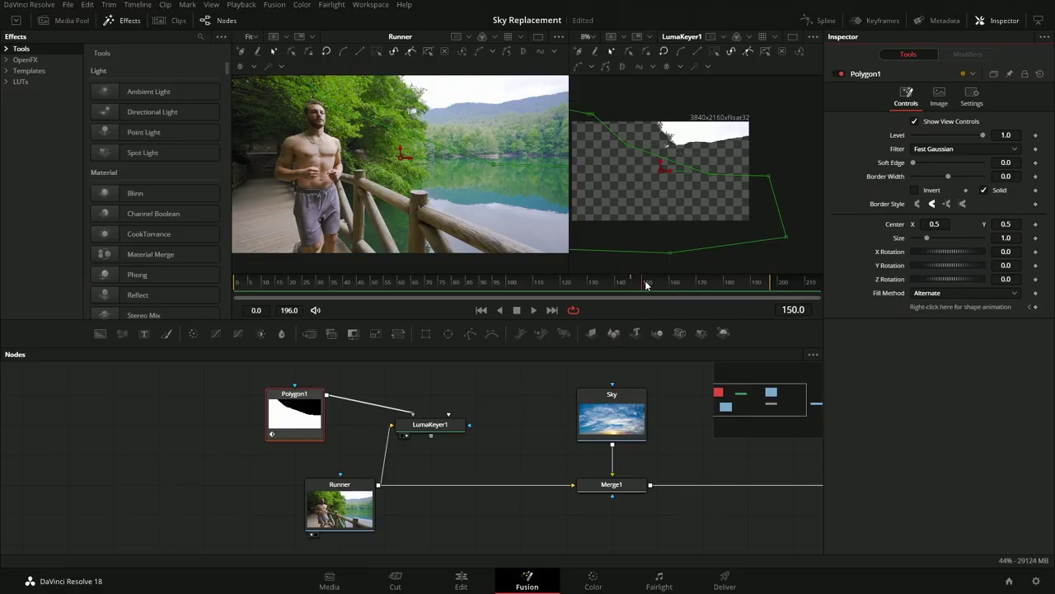
pyautogui.moveTo(647, 284); pyautogui.dragTo(716, 285)
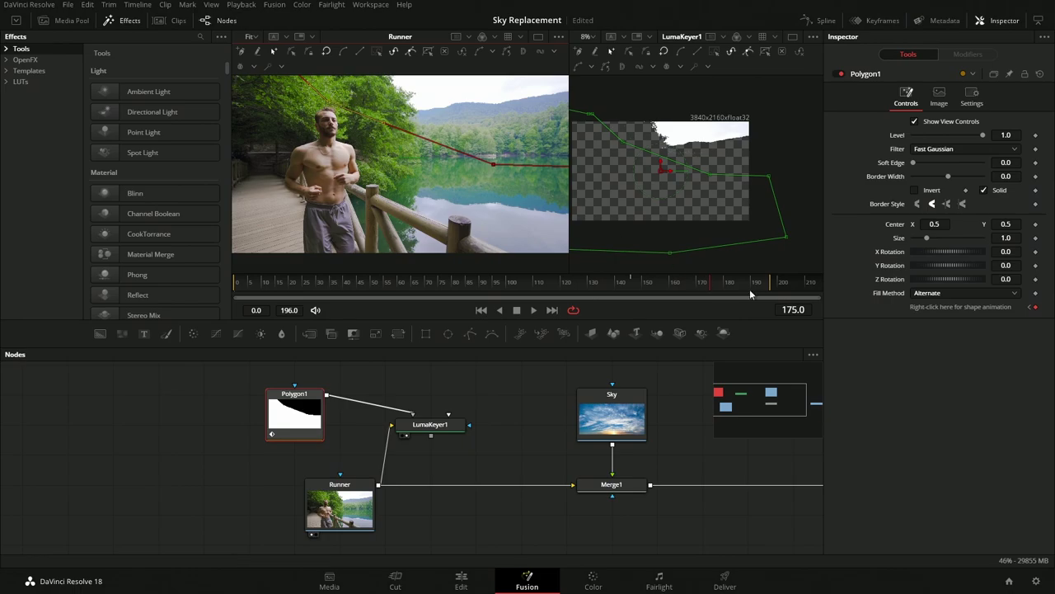
# Review frames around 143 to 174 to see where the mask drifts off the treeline
pyautogui.moveTo(632, 284); pyautogui.dragTo(680, 286)
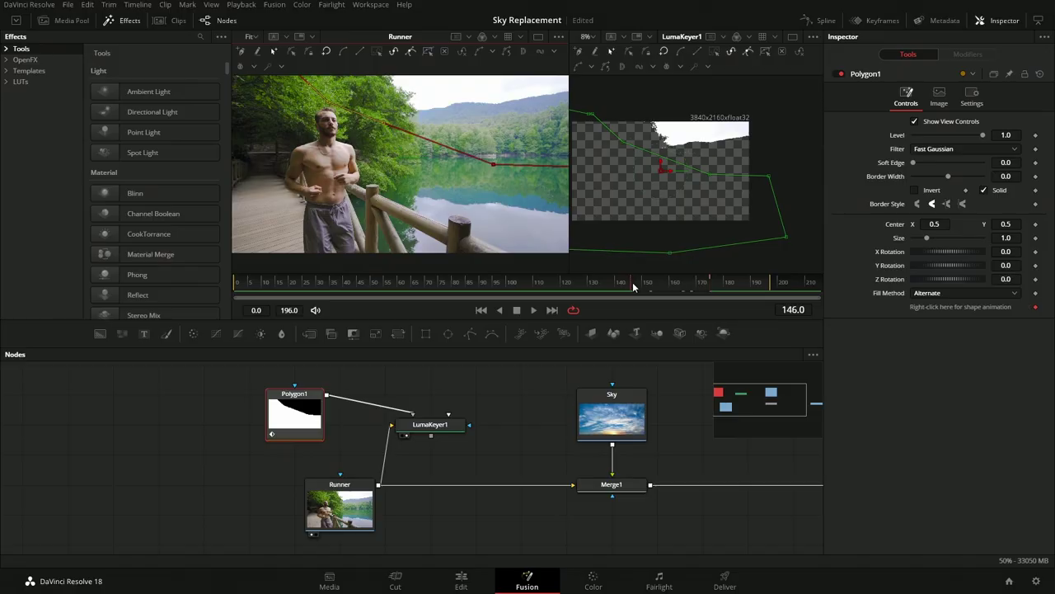
pyautogui.moveTo(635, 287); pyautogui.dragTo(713, 289)
pyautogui.click(662, 287)
pyautogui.moveTo(662, 287); pyautogui.dragTo(671, 289)
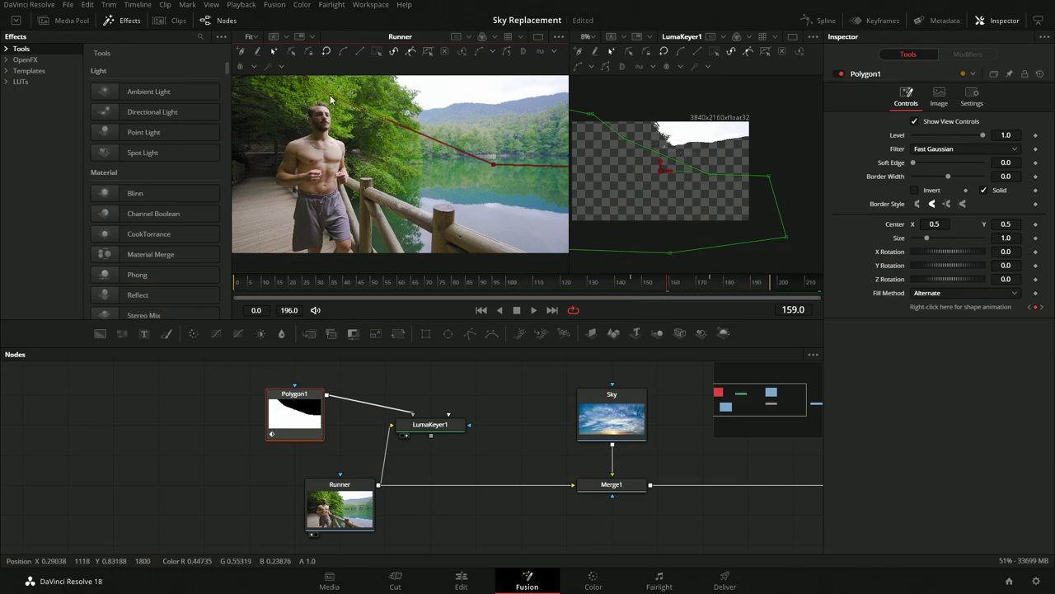
pyautogui.moveTo(671, 286); pyautogui.dragTo(657, 284)
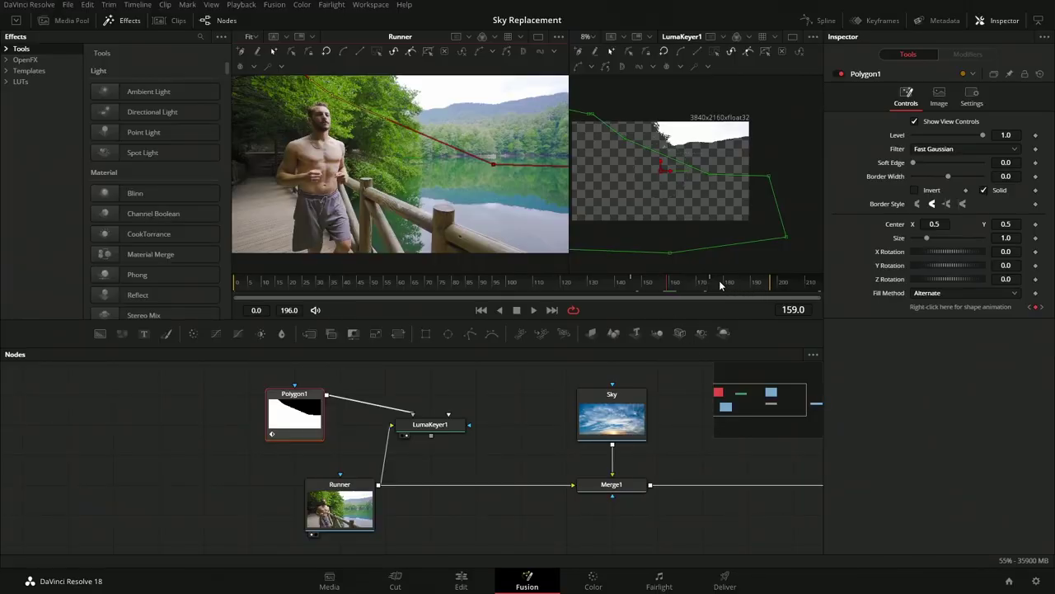
# At the last frame, drag a Polygon1 point onto the treeline, then scrub back to frame 89
pyautogui.moveTo(720, 285); pyautogui.dragTo(759, 286)
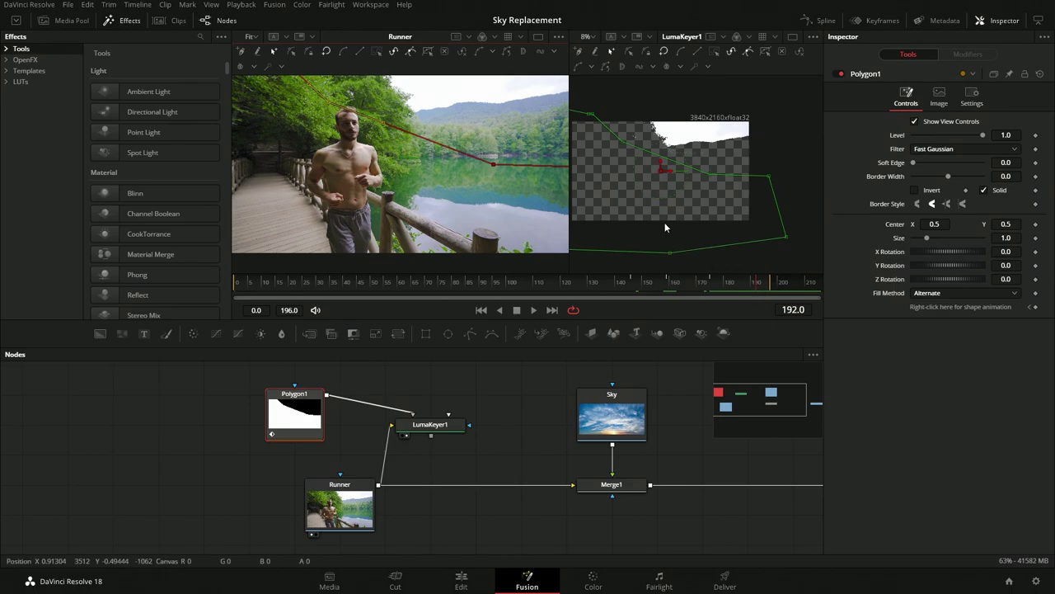
pyautogui.moveTo(658, 159); pyautogui.dragTo(640, 143)
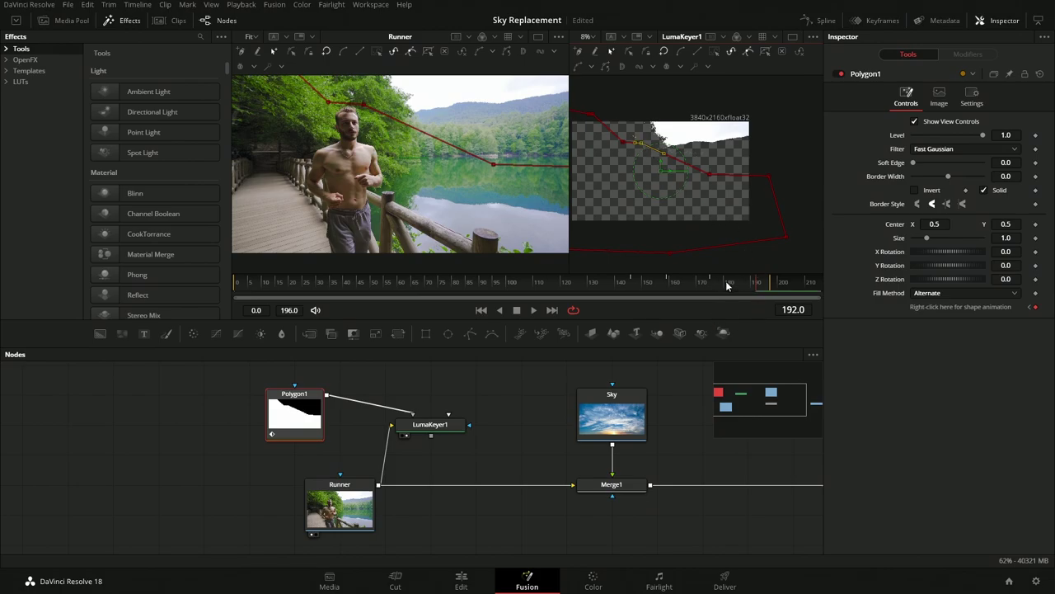
pyautogui.moveTo(643, 282); pyautogui.dragTo(609, 282)
# Show LumaKeyer1 in the widened main viewer, review the sky matte, and load its settings at frame 99
pyautogui.moveTo(443, 421); pyautogui.dragTo(412, 137)
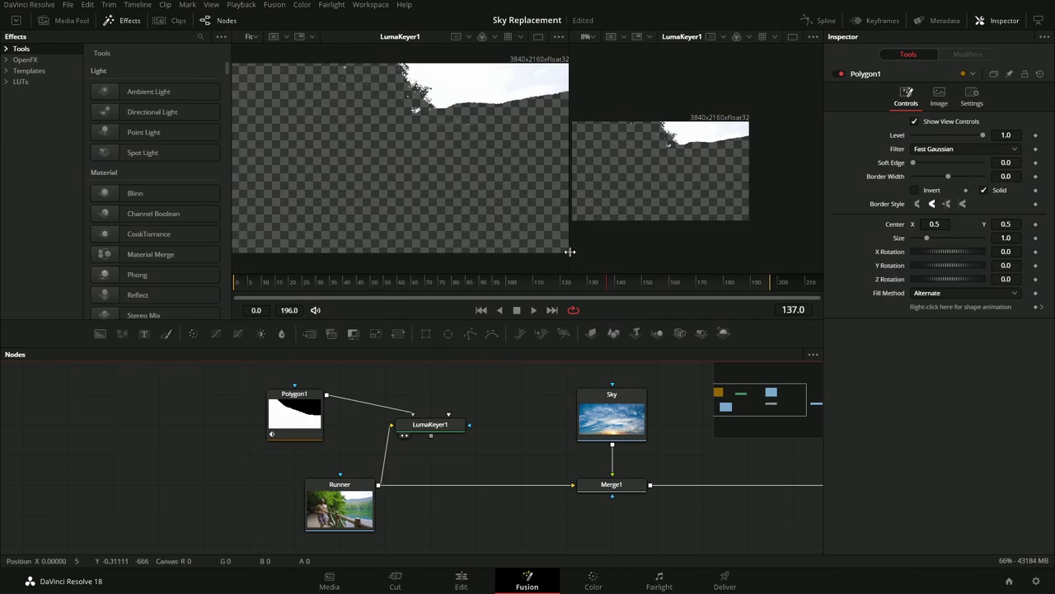
pyautogui.moveTo(570, 256); pyautogui.dragTo(716, 252)
pyautogui.moveTo(413, 290); pyautogui.dragTo(408, 293)
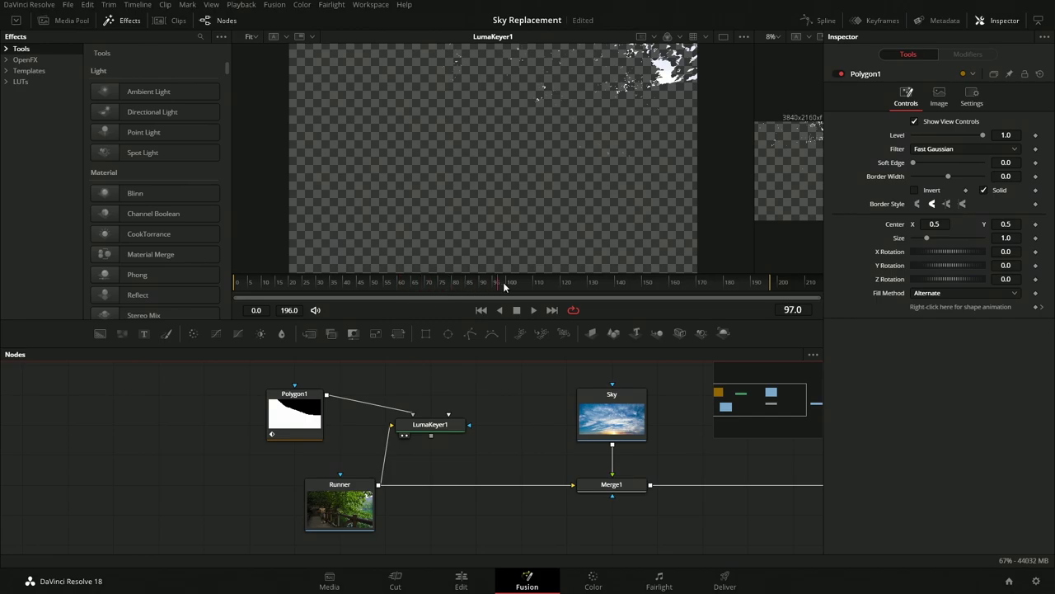
pyautogui.moveTo(555, 284); pyautogui.dragTo(504, 284)
pyautogui.moveTo(566, 437); pyautogui.dragTo(469, 401)
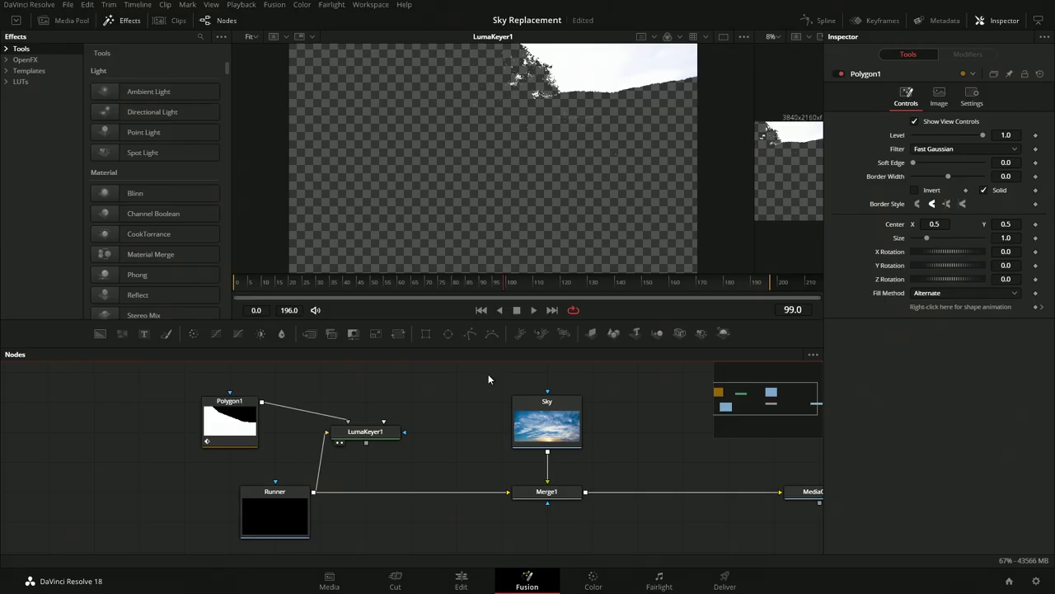
pyautogui.click(363, 434)
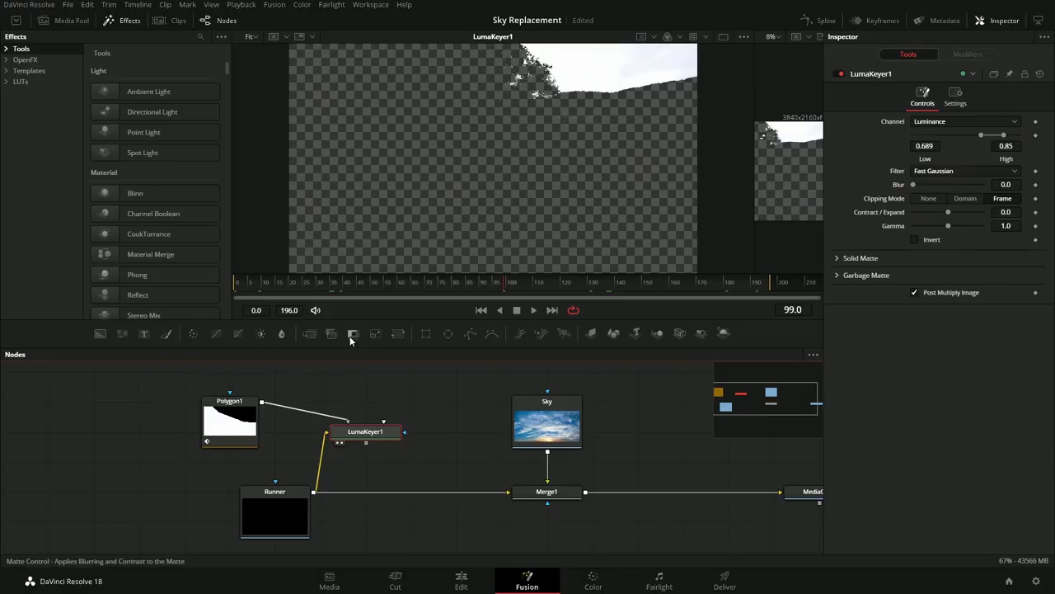
# Remove the misplaced node and add a Matte Control tool via the 'matt' search
pyautogui.moveTo(351, 338); pyautogui.dragTo(455, 431)
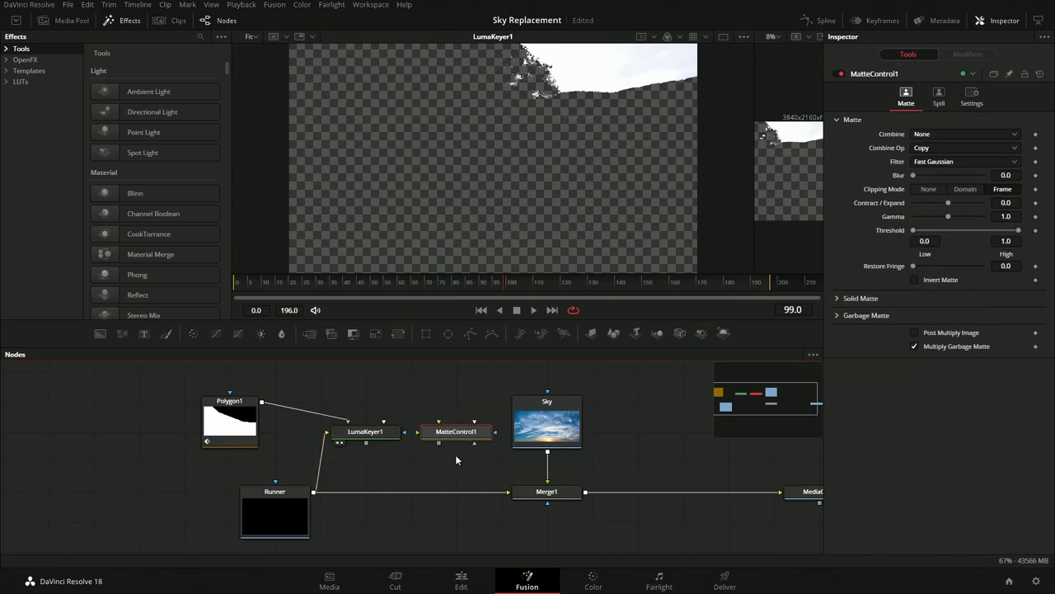
pyautogui.press('Delete')
pyautogui.hotkey('shift', 'space')
pyautogui.write('luma')
pyautogui.press('BackSpace')
pyautogui.press('BackSpace')
pyautogui.press('BackSpace')
pyautogui.press('BackSpace')
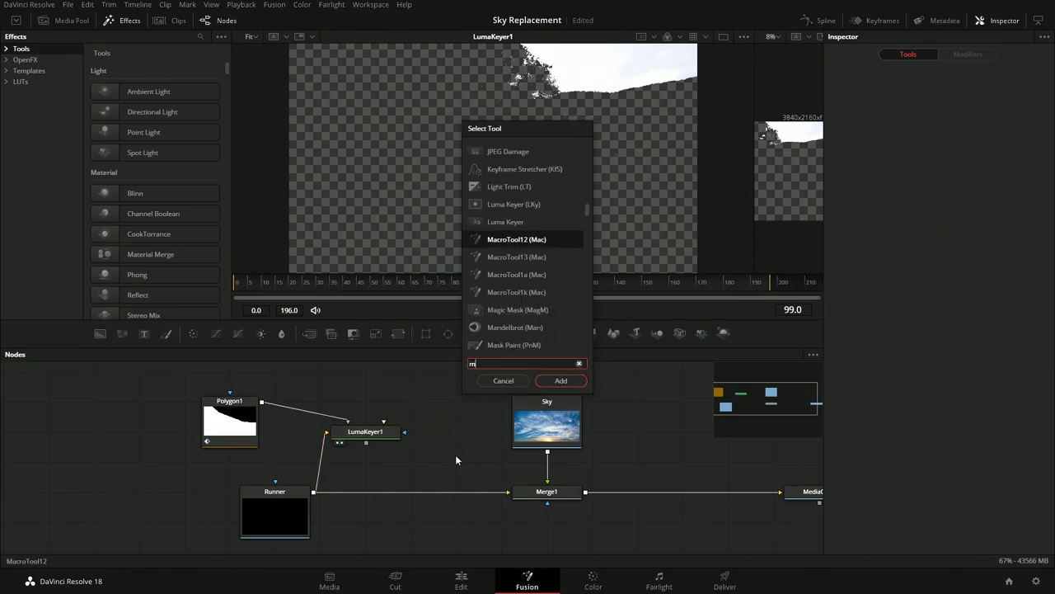
pyautogui.write('matt')
pyautogui.press('Return')
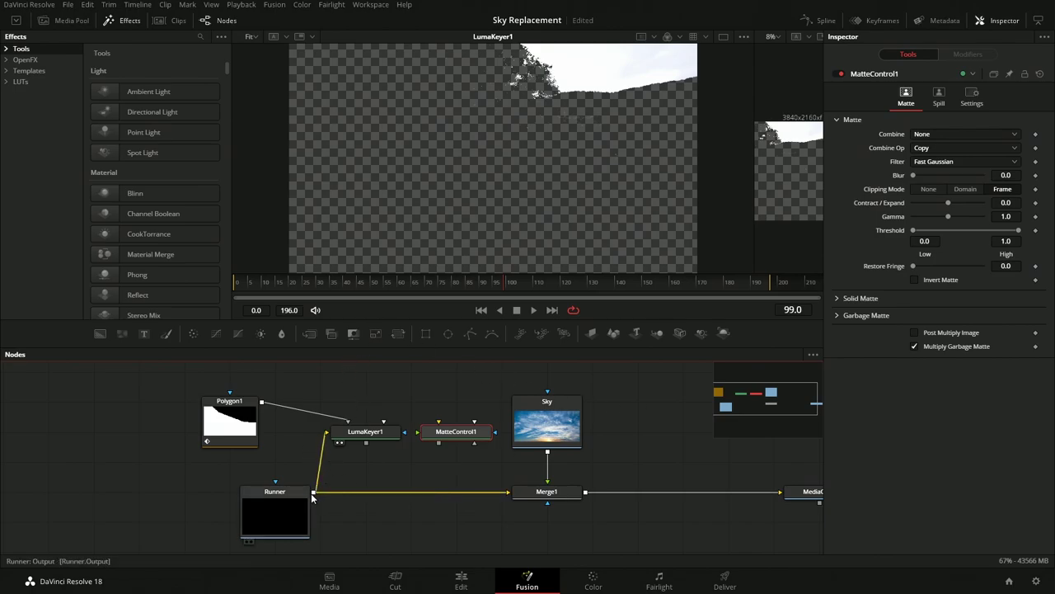
# Wire Runner and the LumaKeyer1 matte into MatteControl1 and view it in viewer 1
pyautogui.moveTo(311, 493); pyautogui.dragTo(453, 458)
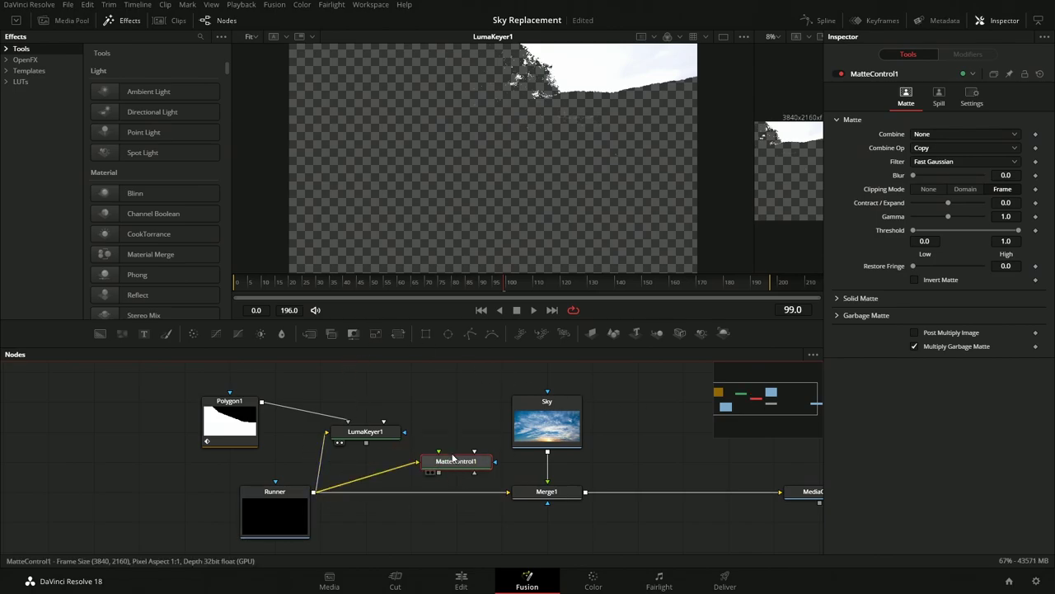
pyautogui.moveTo(404, 431); pyautogui.dragTo(438, 459)
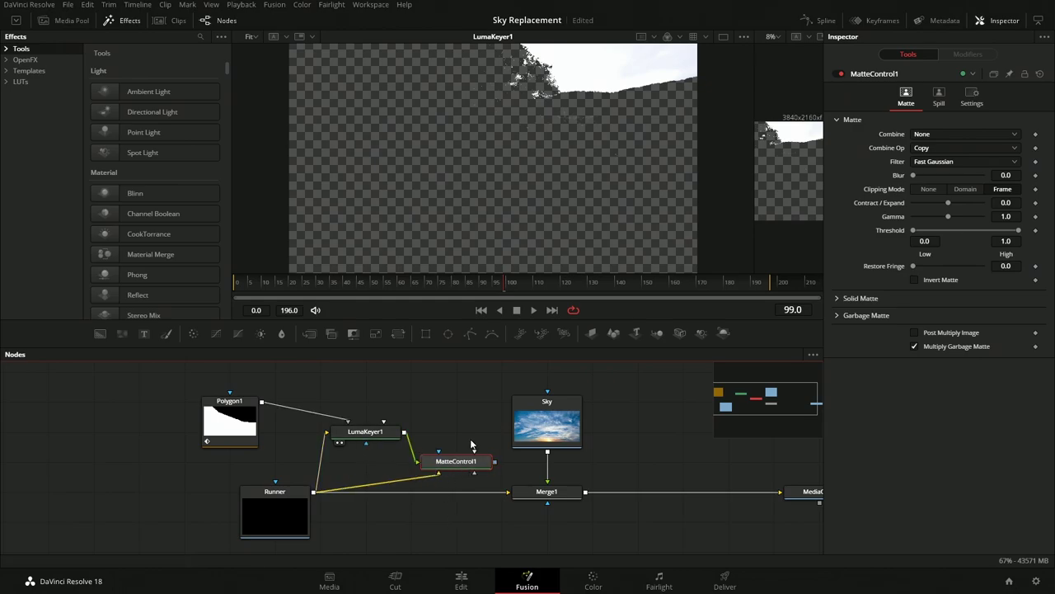
pyautogui.press('1')
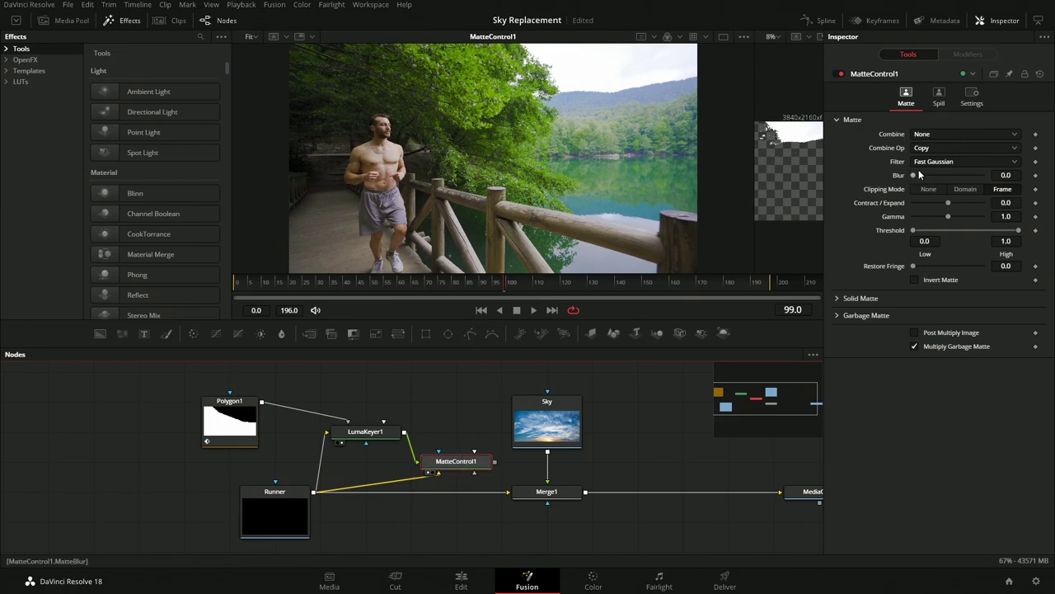
# Set MatteControl1 to Combine Alpha with Post Multiply Image and Invert Matte, and disable Checker Underlay
pyautogui.click(939, 134)
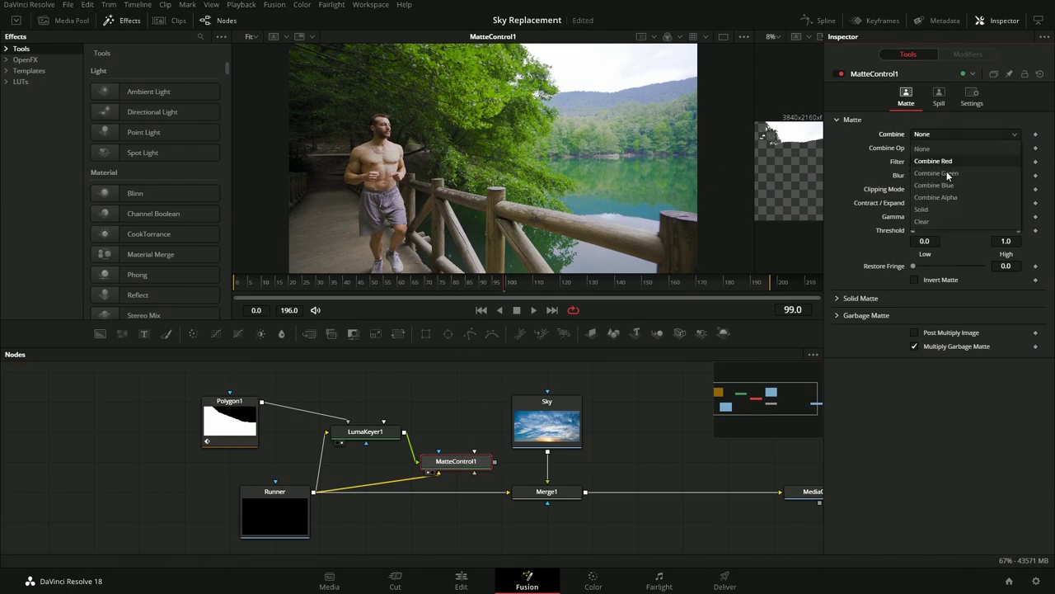
pyautogui.click(941, 196)
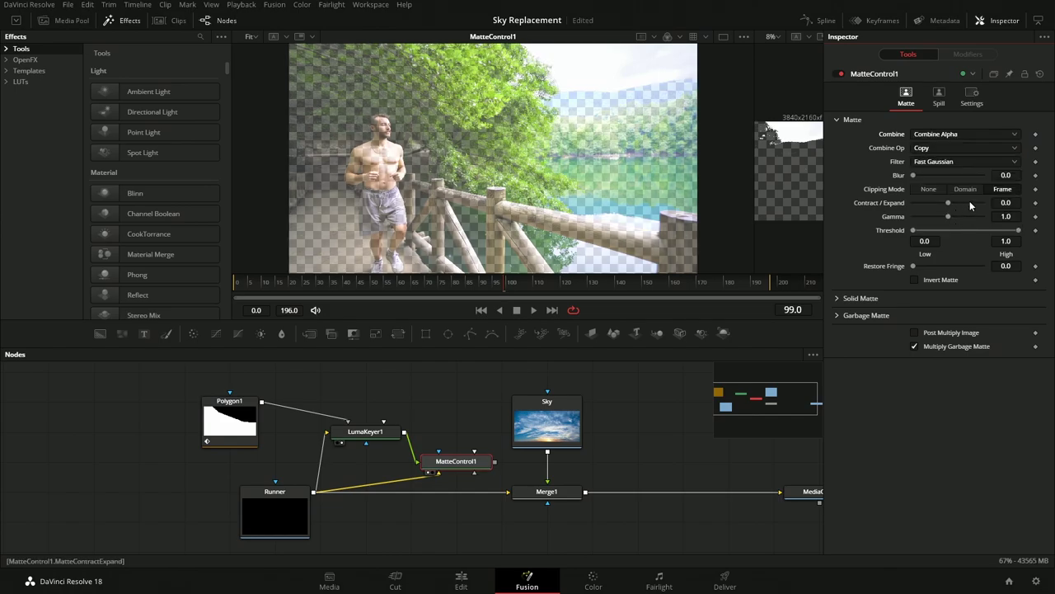
pyautogui.click(914, 332)
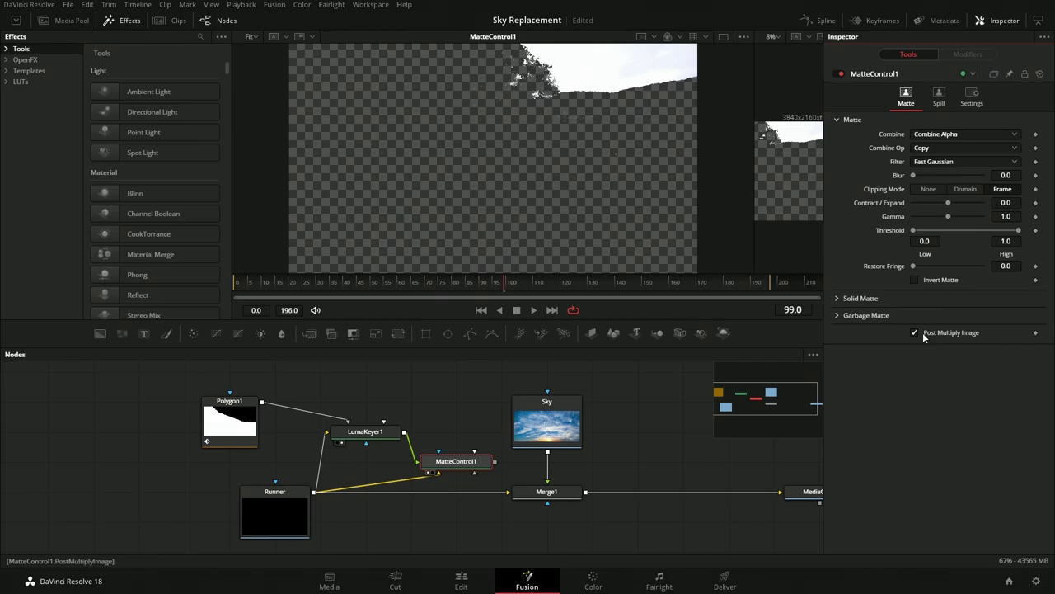
pyautogui.click(914, 279)
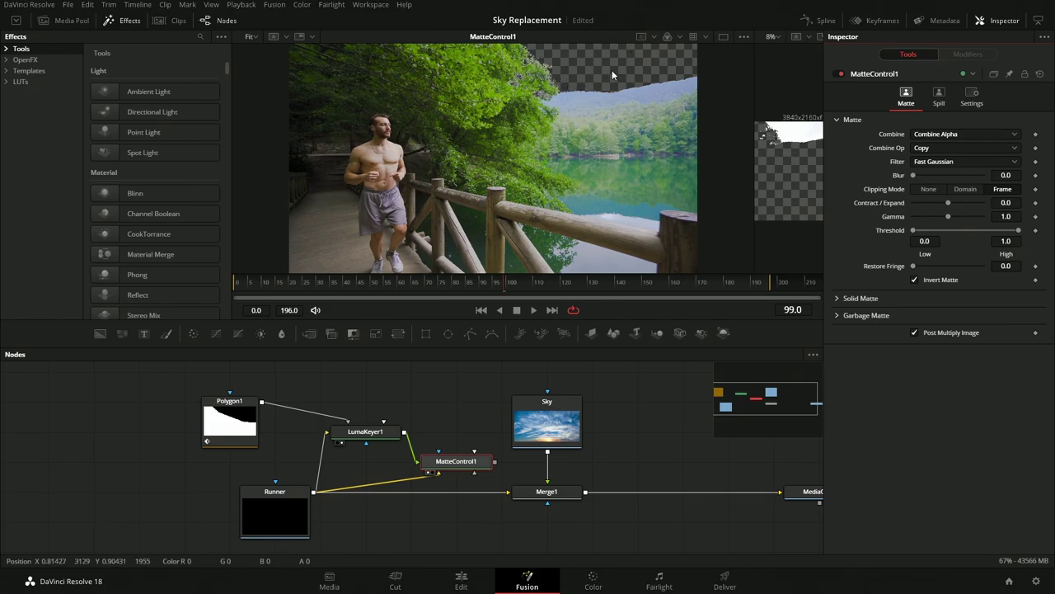
pyautogui.click(744, 37)
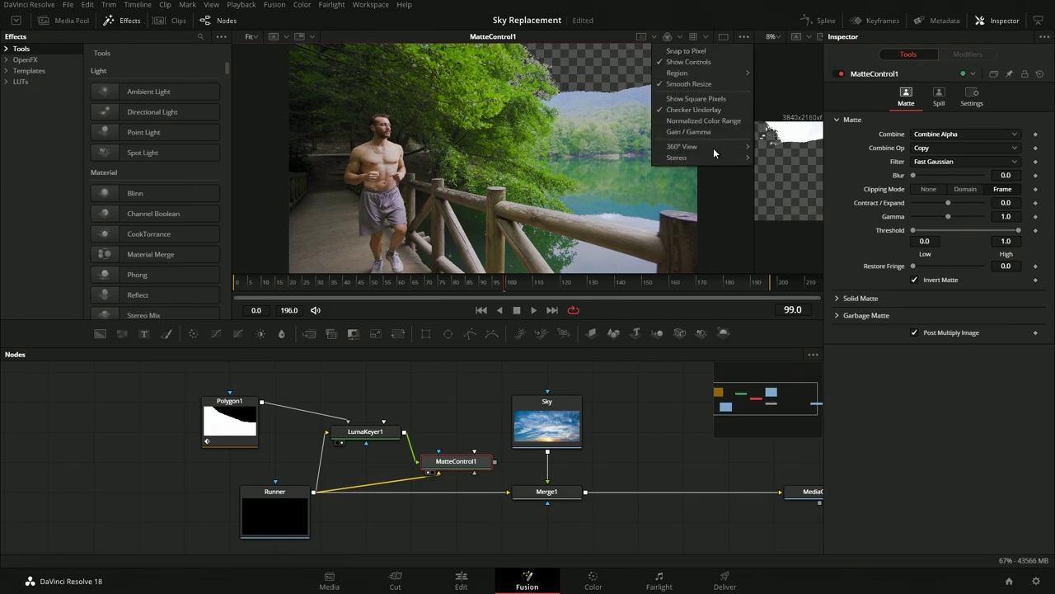
pyautogui.click(695, 109)
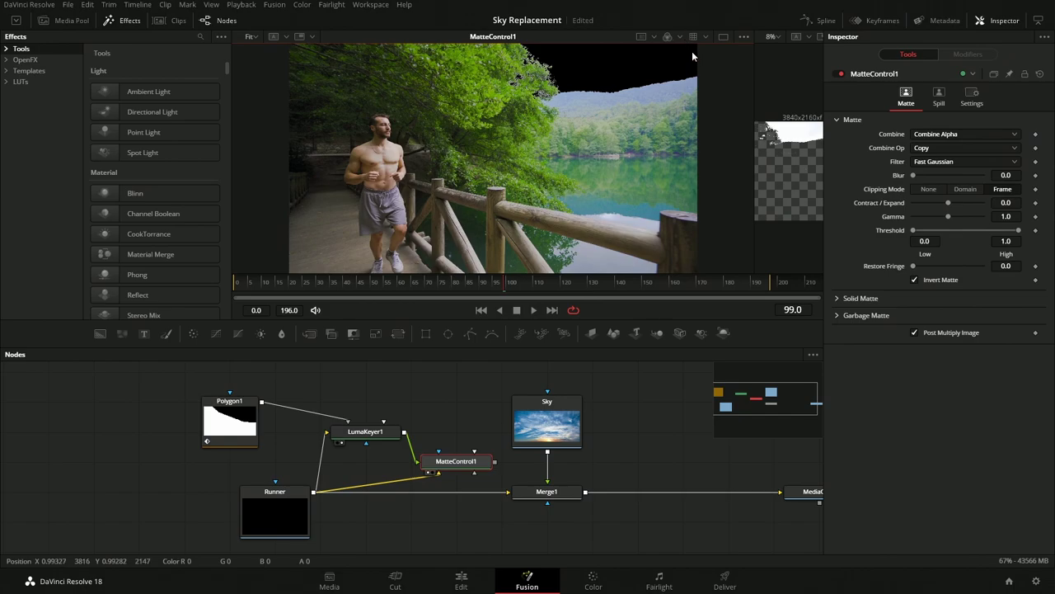
# Zoom the matte preview to the tree edge and move Sky and Merge1 right to make room
pyautogui.scroll(5, 606, 81)
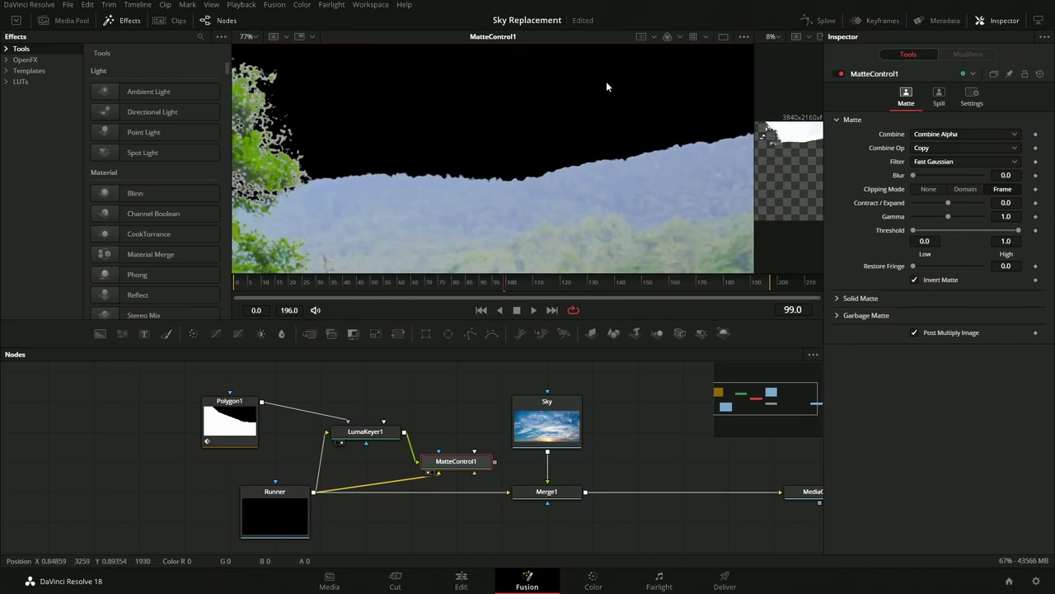
pyautogui.scroll(4, 388, 126)
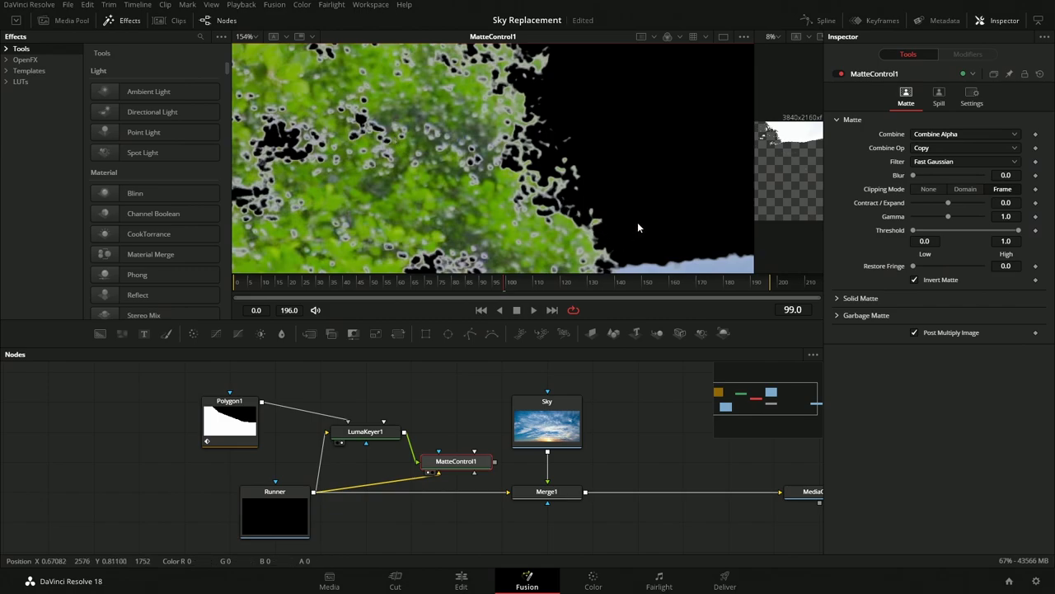
pyautogui.moveTo(637, 227); pyautogui.dragTo(559, 242)
pyautogui.moveTo(612, 392); pyautogui.dragTo(683, 491)
pyautogui.moveTo(494, 455); pyautogui.dragTo(631, 423)
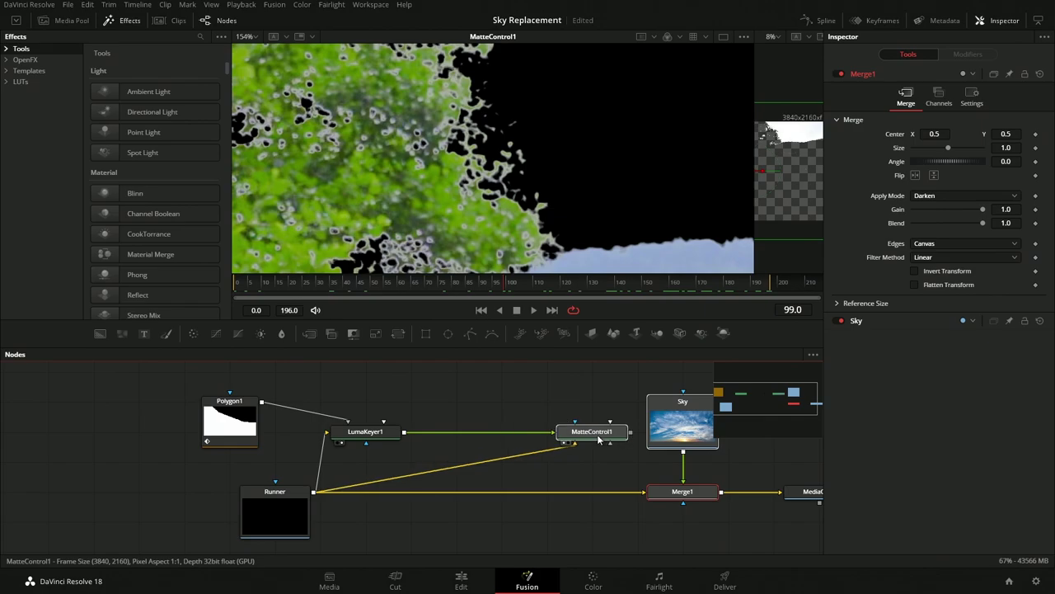
# Insert an ErodeDilate node after LumaKeyer1 and raise its Amount slightly
pyautogui.click(516, 433)
pyautogui.write('matt')
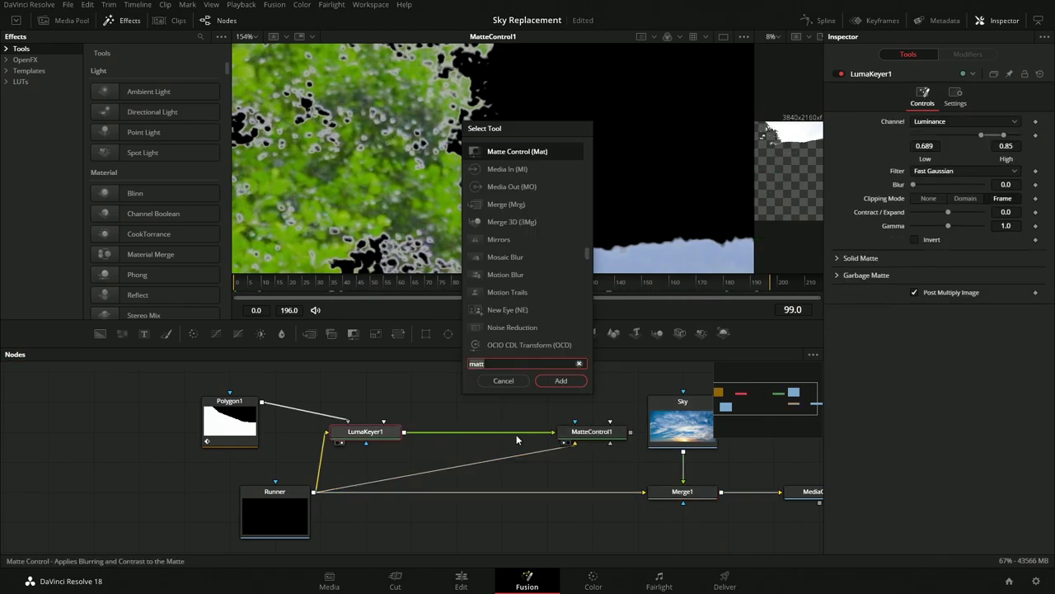
pyautogui.write('erode')
pyautogui.press('Return')
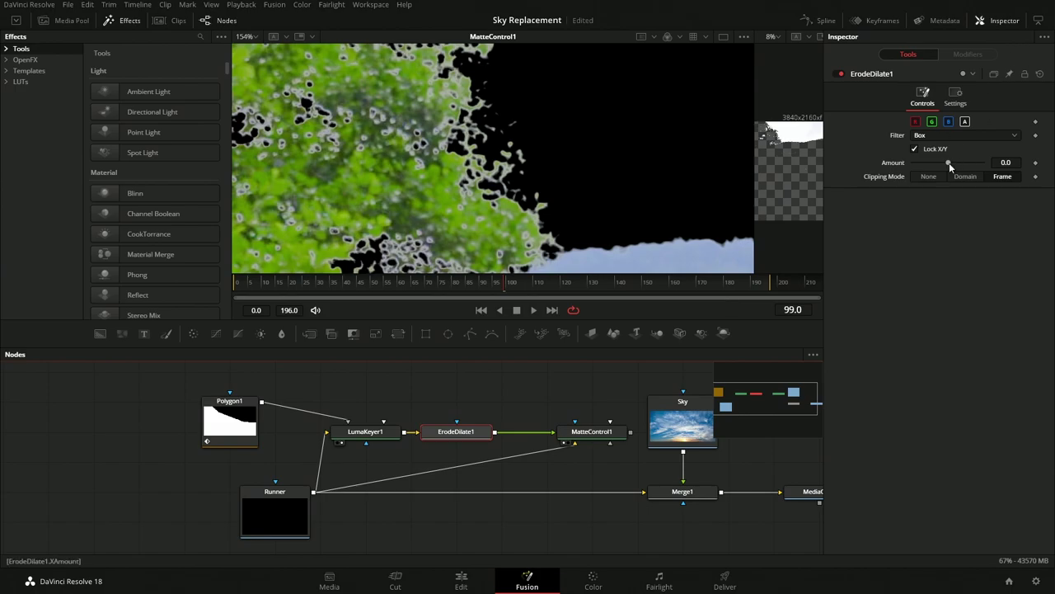
pyautogui.moveTo(949, 161); pyautogui.dragTo(962, 166)
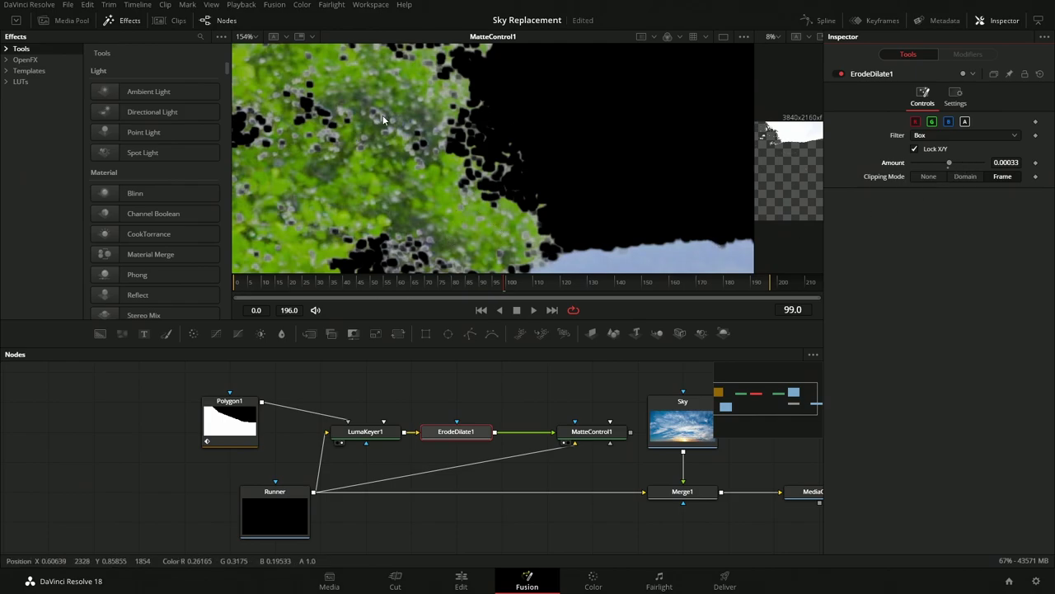
# Fine-tune the ErodeDilate1 Amount, trying 0.000173 and 0.000044, comparing the matte around frame 120
pyautogui.moveTo(495, 244); pyautogui.dragTo(439, 150)
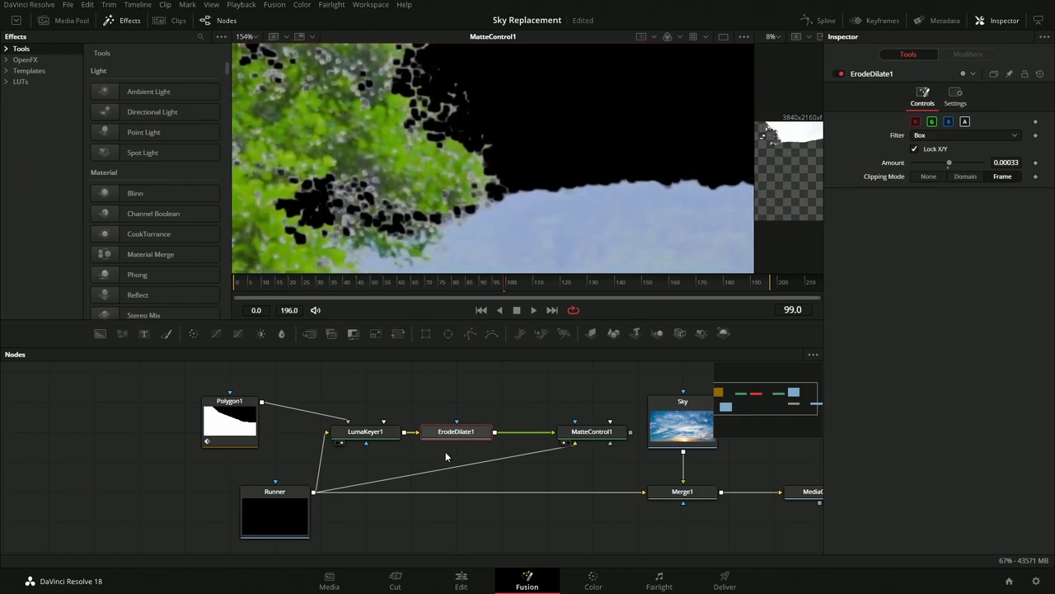
pyautogui.click(589, 286)
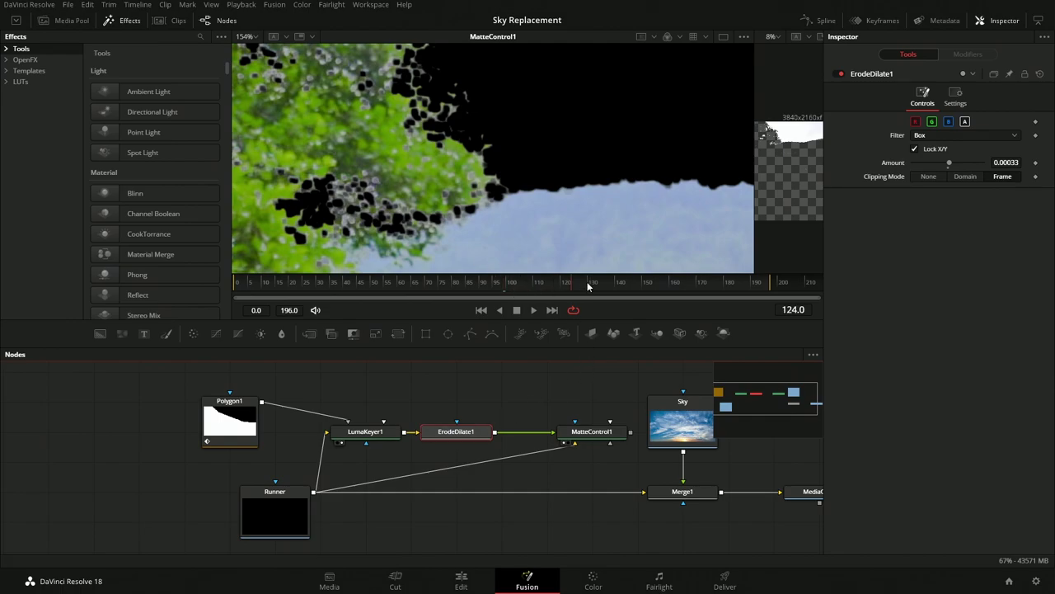
pyautogui.moveTo(602, 293); pyautogui.dragTo(565, 294)
pyautogui.moveTo(516, 122); pyautogui.dragTo(462, 199)
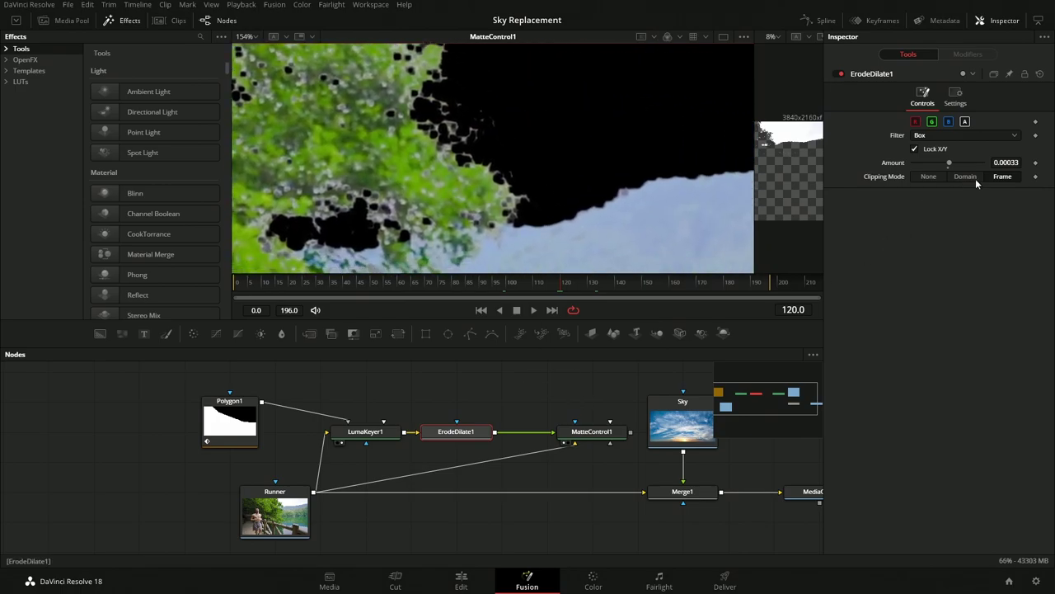
pyautogui.click(1006, 163)
pyautogui.write('0.000173')
pyautogui.press('Return')
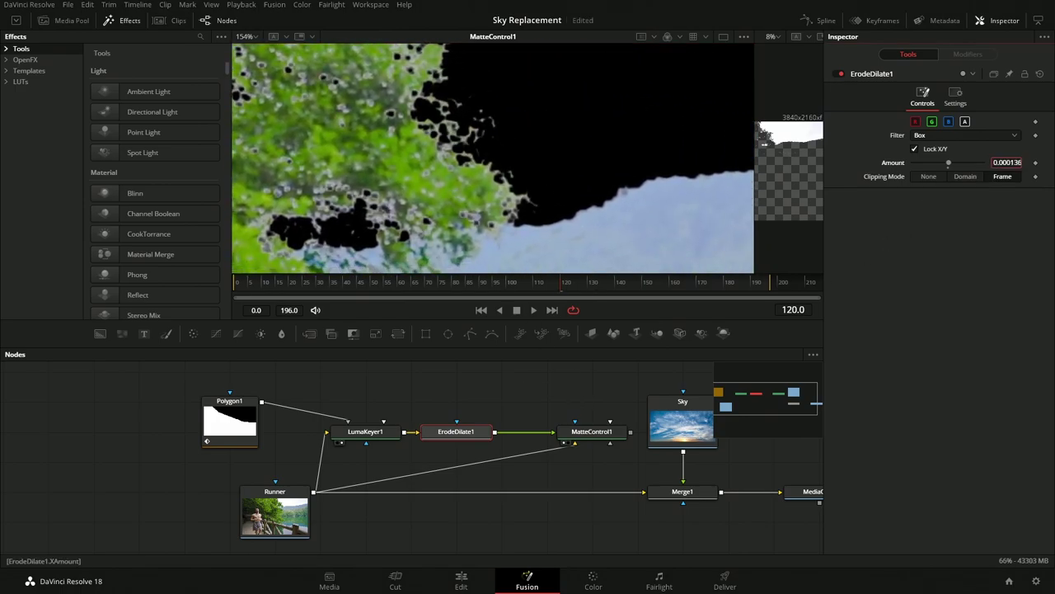
pyautogui.write('0.000044')
pyautogui.press('Return')
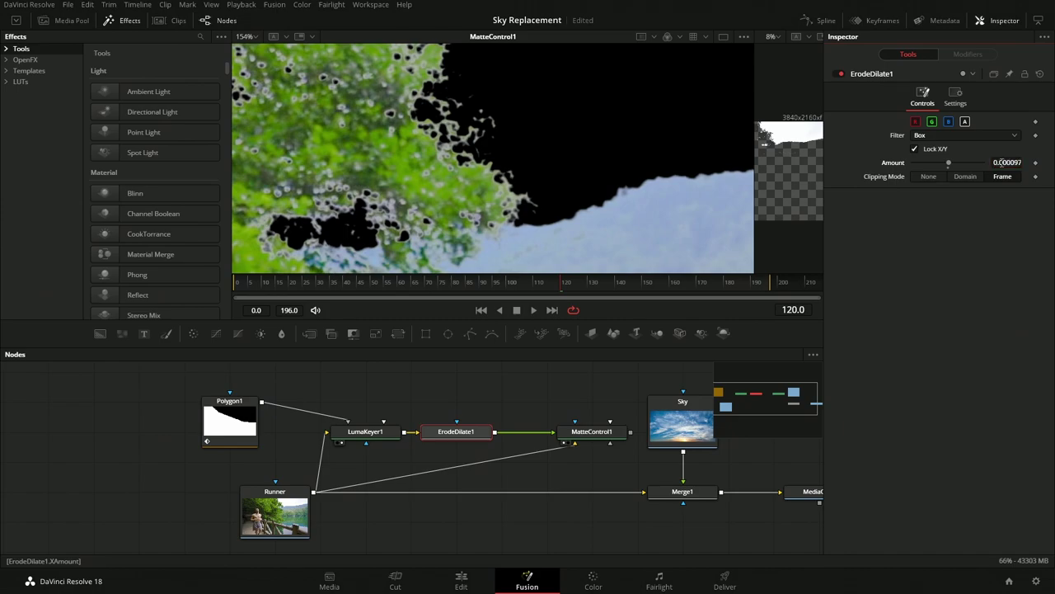
pyautogui.click(840, 73)
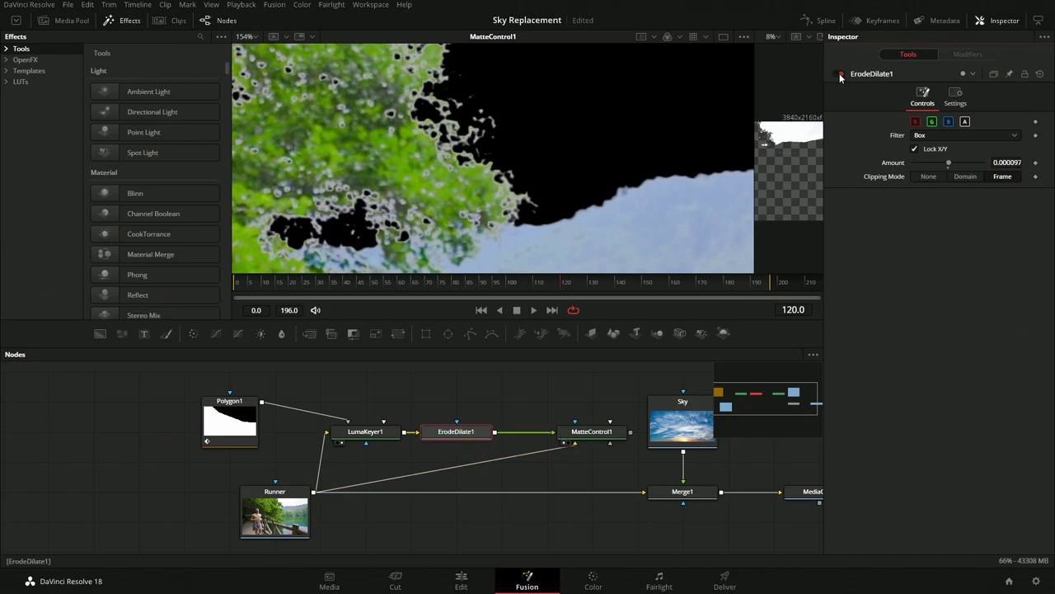
pyautogui.moveTo(597, 469); pyautogui.dragTo(518, 444)
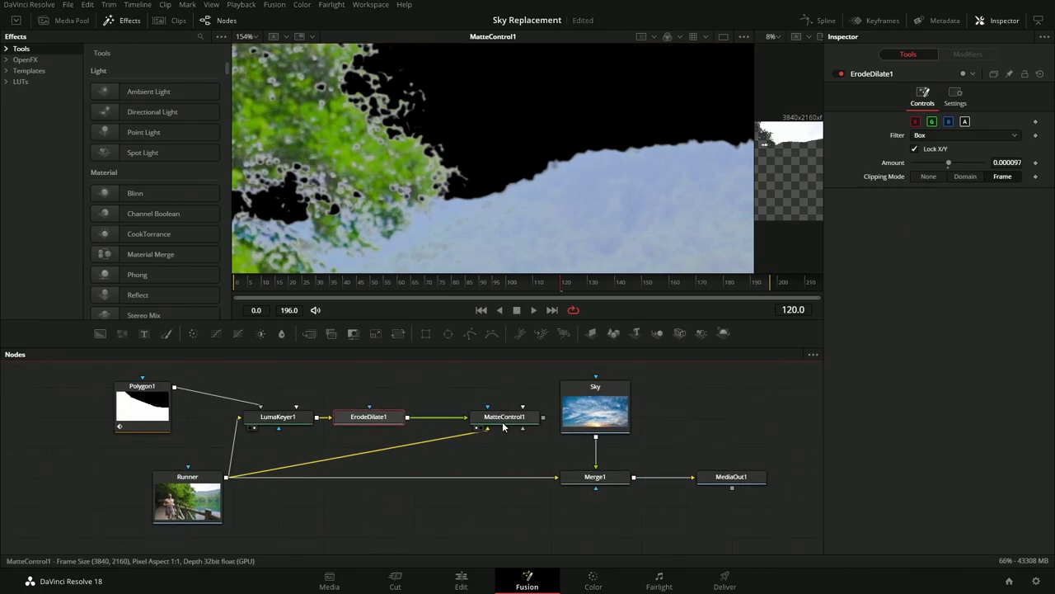
# Rearrange the node graph, shifting Polygon1, LumaKeyer1, ErodeDilate1, Sky and Merge1 into place
pyautogui.scroll(1, 313, 420)
pyautogui.moveTo(81, 401); pyautogui.dragTo(528, 369)
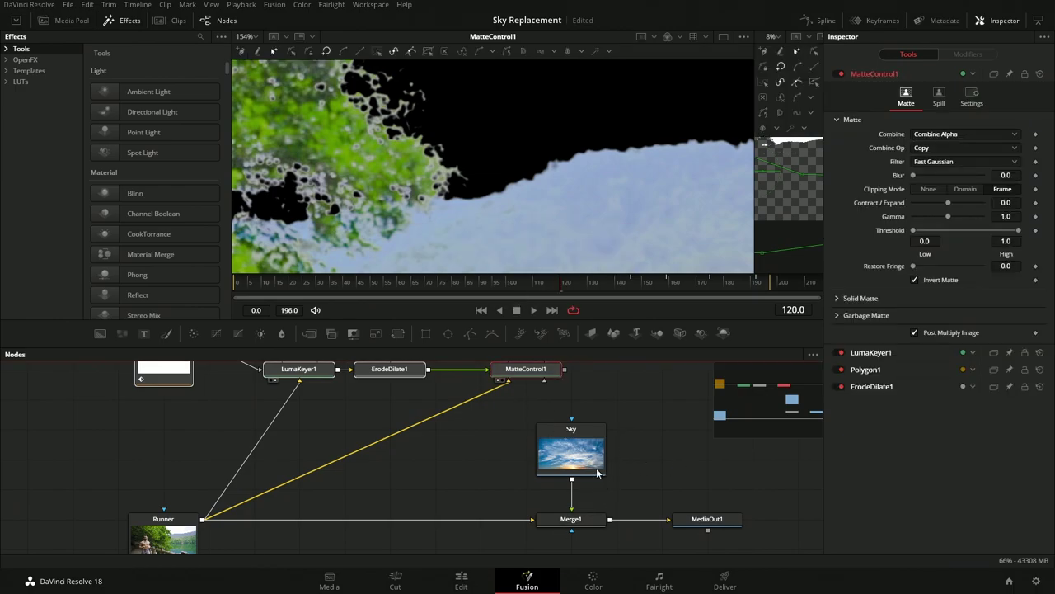
pyautogui.moveTo(528, 412); pyautogui.dragTo(640, 538)
pyautogui.moveTo(562, 519); pyautogui.dragTo(381, 519)
# Create Merge2 layering MatteControl1 over Merge1 into the output and view the replaced sky
pyautogui.click(380, 518)
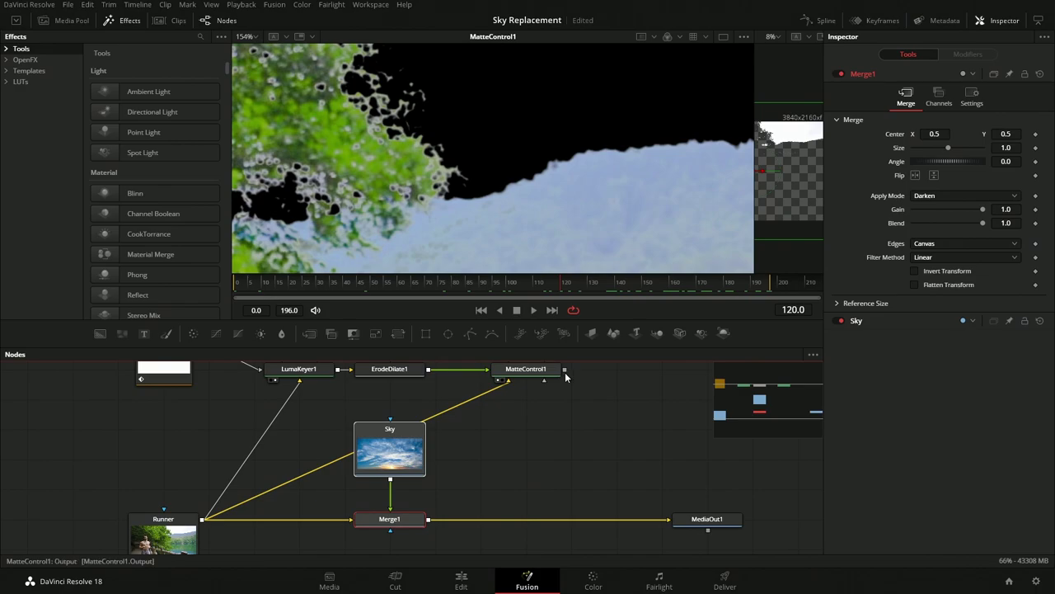
pyautogui.moveTo(565, 369); pyautogui.dragTo(432, 521)
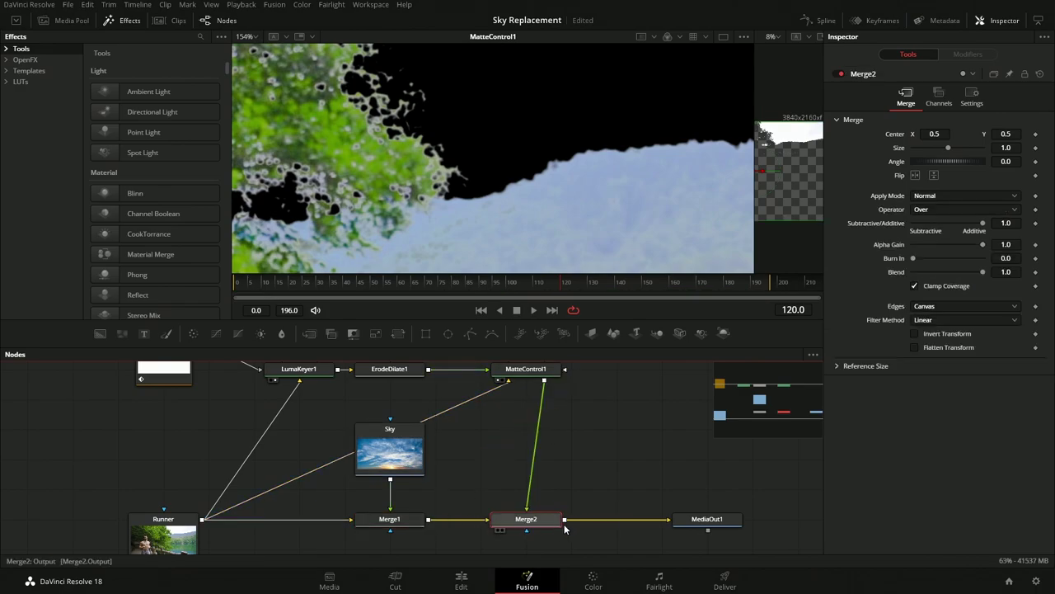
pyautogui.moveTo(522, 518); pyautogui.dragTo(571, 519)
pyautogui.press('1')
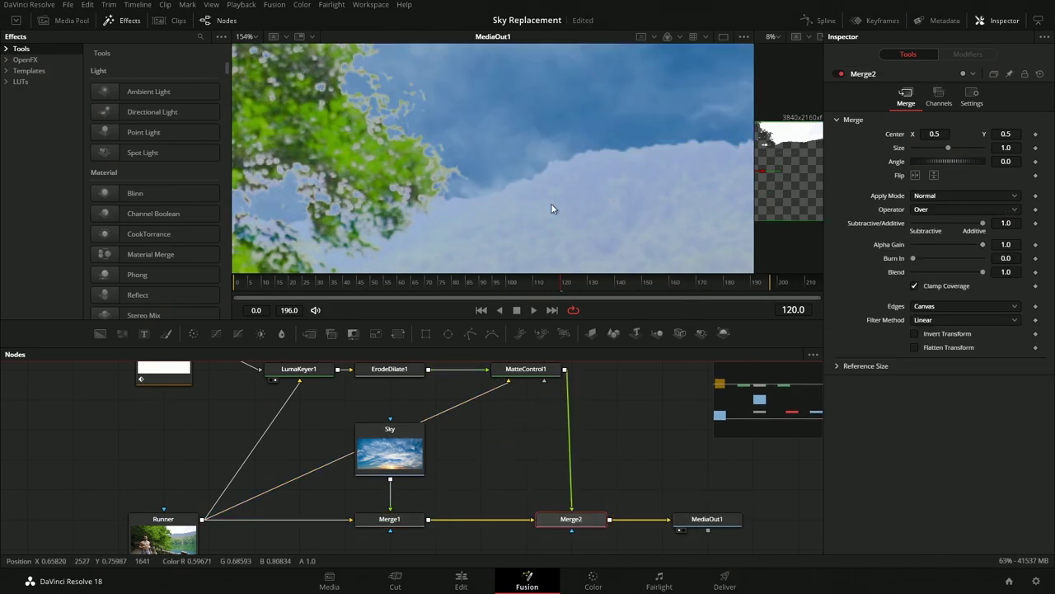
pyautogui.scroll(-8, 561, 205)
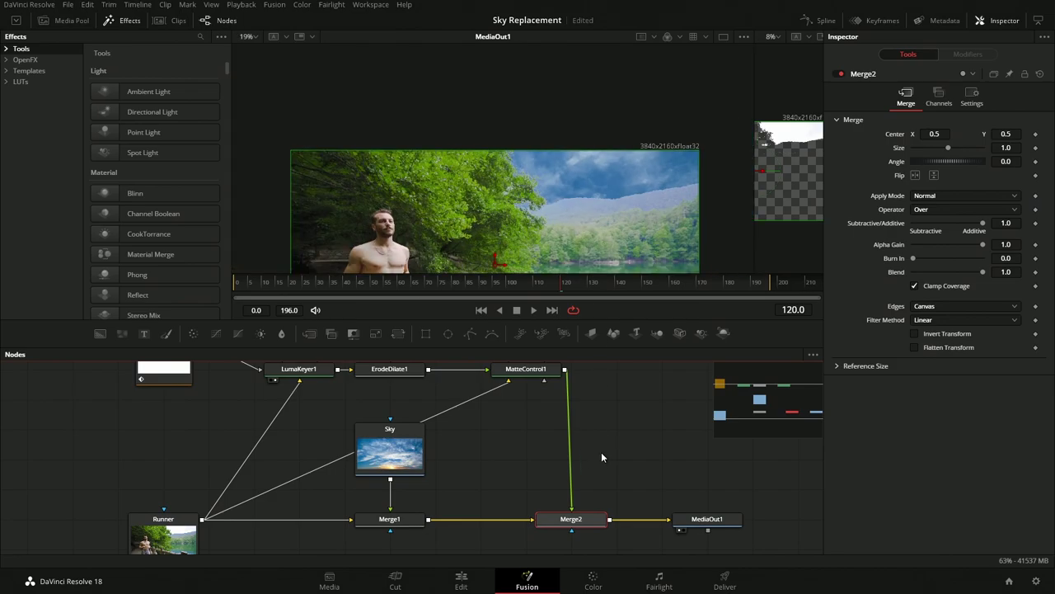
pyautogui.scroll(1, 577, 429)
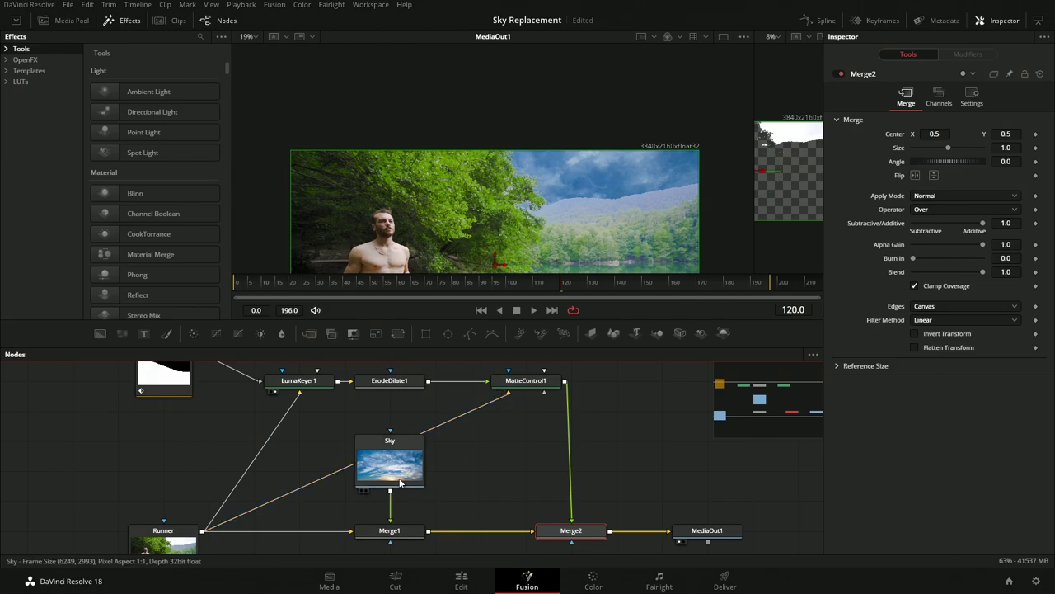
pyautogui.moveTo(401, 478); pyautogui.dragTo(396, 446)
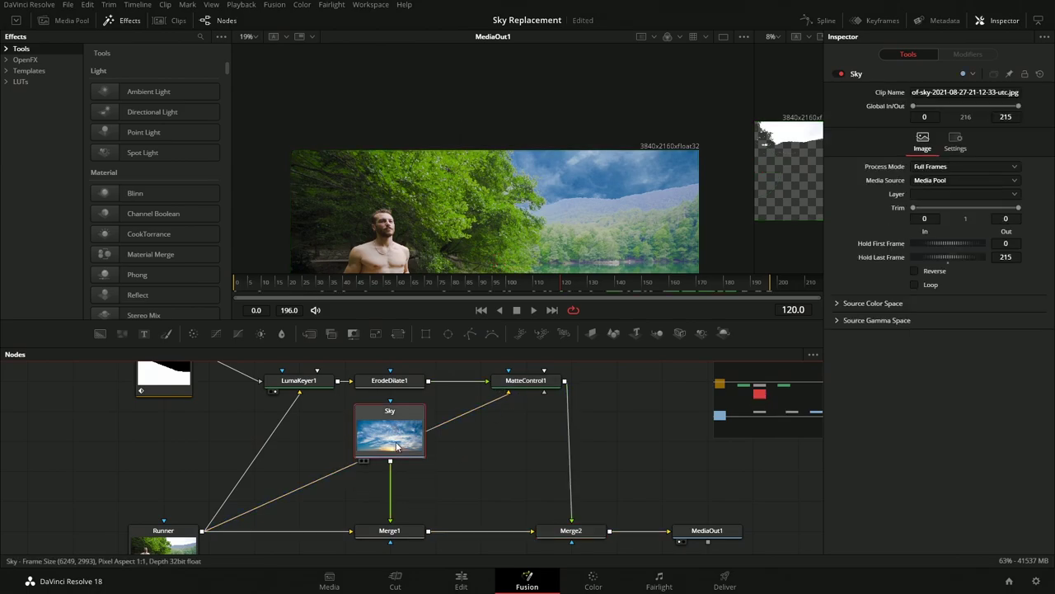
# Insert a Transform after Sky with the 'xf' search and roughly size and position the sky image
pyautogui.hotkey('shift', 'space')
pyautogui.write('er')
pyautogui.press('BackSpace')
pyautogui.press('BackSpace')
pyautogui.write('xf')
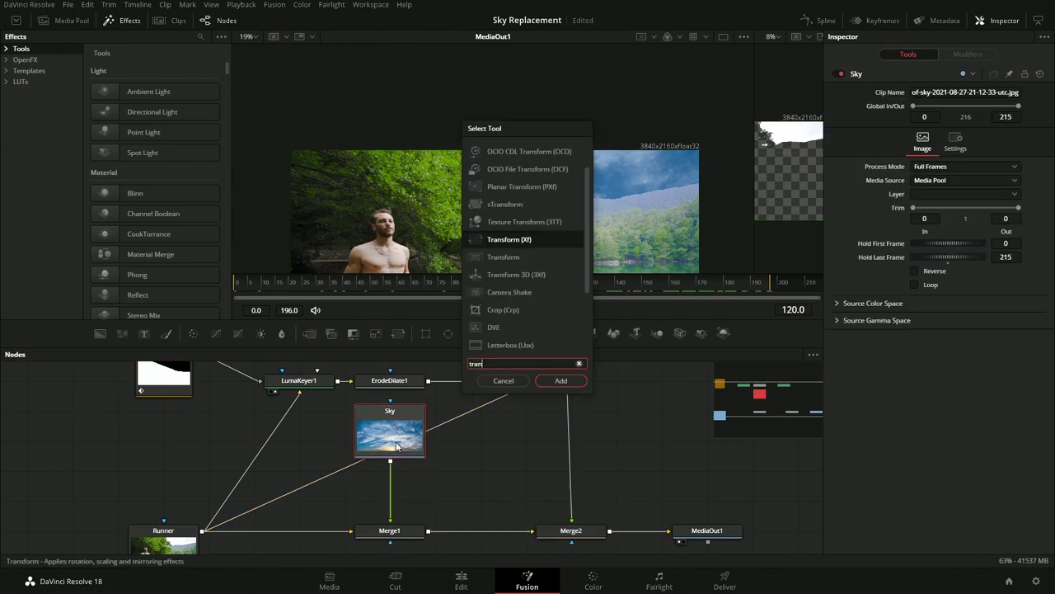
pyautogui.press('Return')
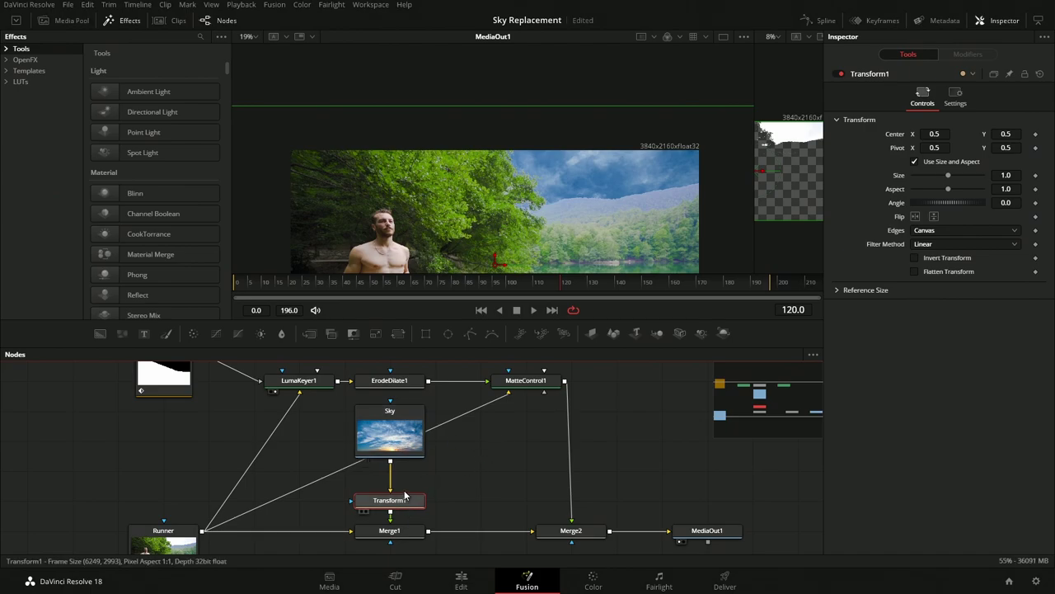
pyautogui.moveTo(946, 178); pyautogui.dragTo(924, 176)
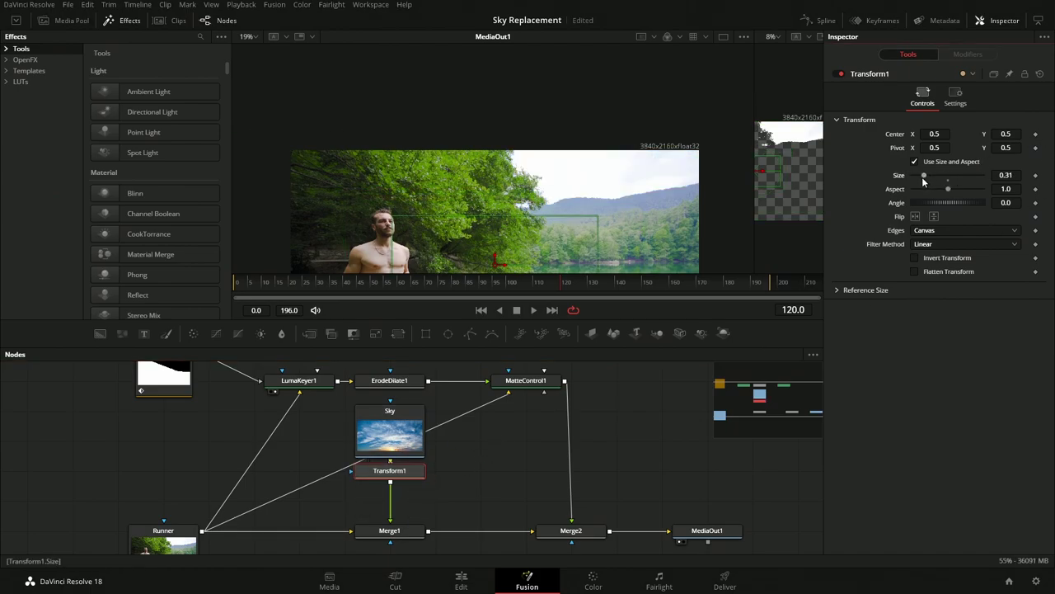
pyautogui.moveTo(494, 221); pyautogui.dragTo(566, 137)
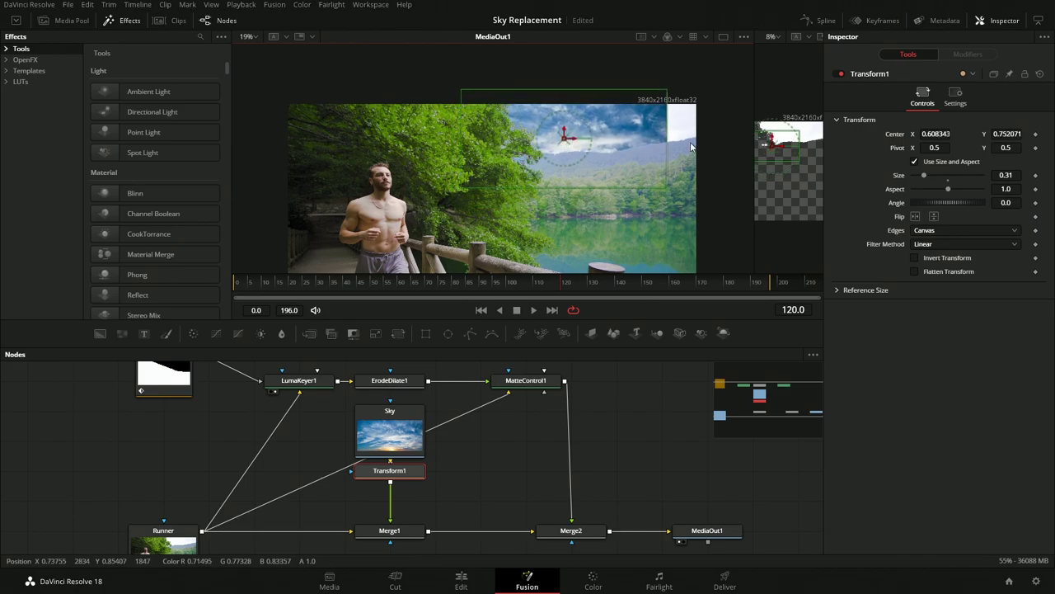
pyautogui.moveTo(667, 147); pyautogui.dragTo(708, 134)
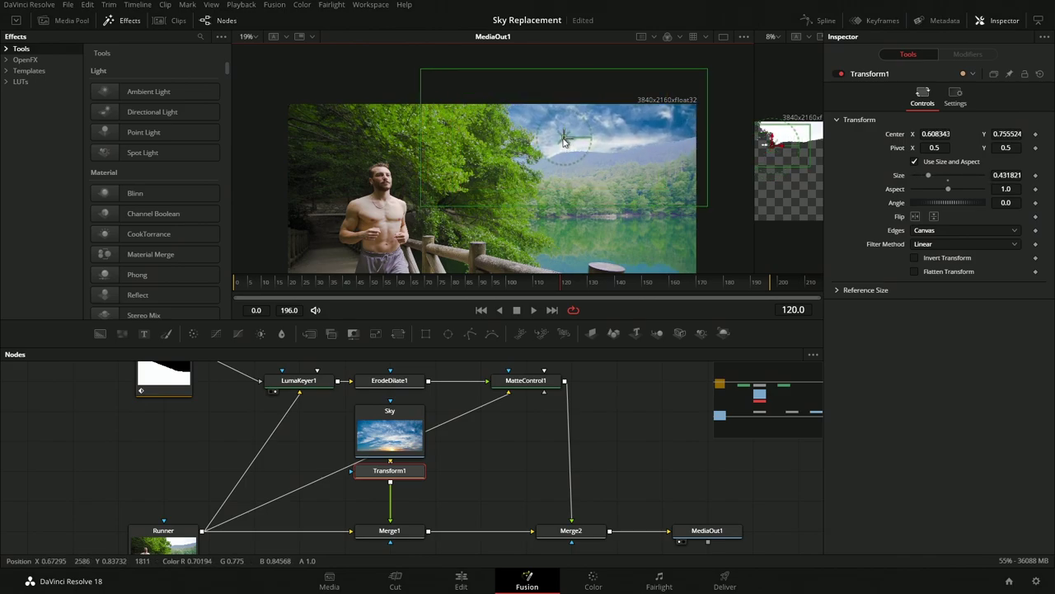
# Disable Use Size and Aspect, set Y Size to 0.296, and nudge the sky image left
pyautogui.click(913, 163)
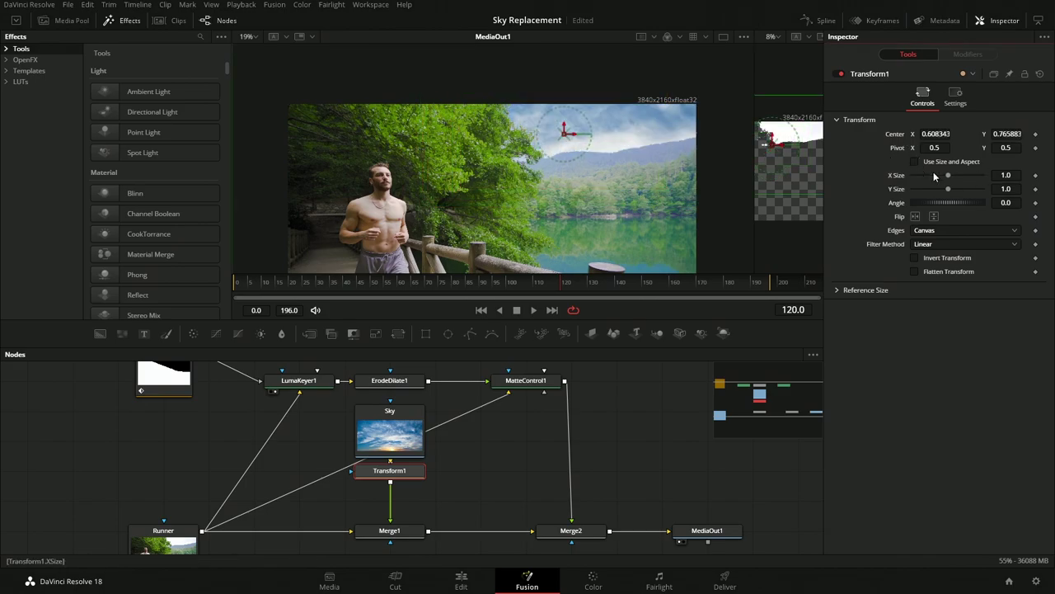
pyautogui.moveTo(948, 189); pyautogui.dragTo(924, 189)
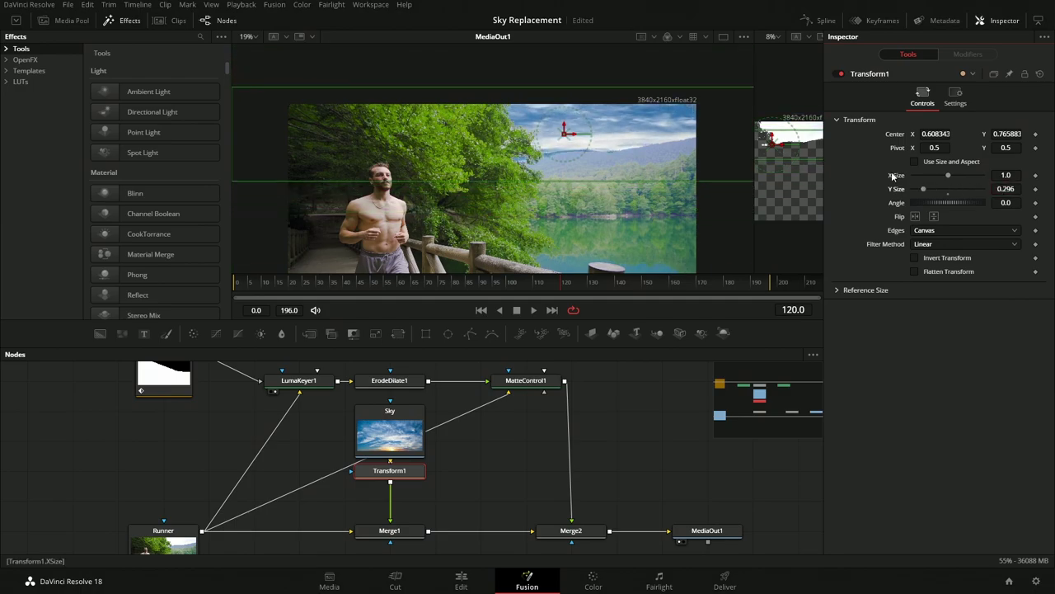
pyautogui.moveTo(570, 138); pyautogui.dragTo(536, 124)
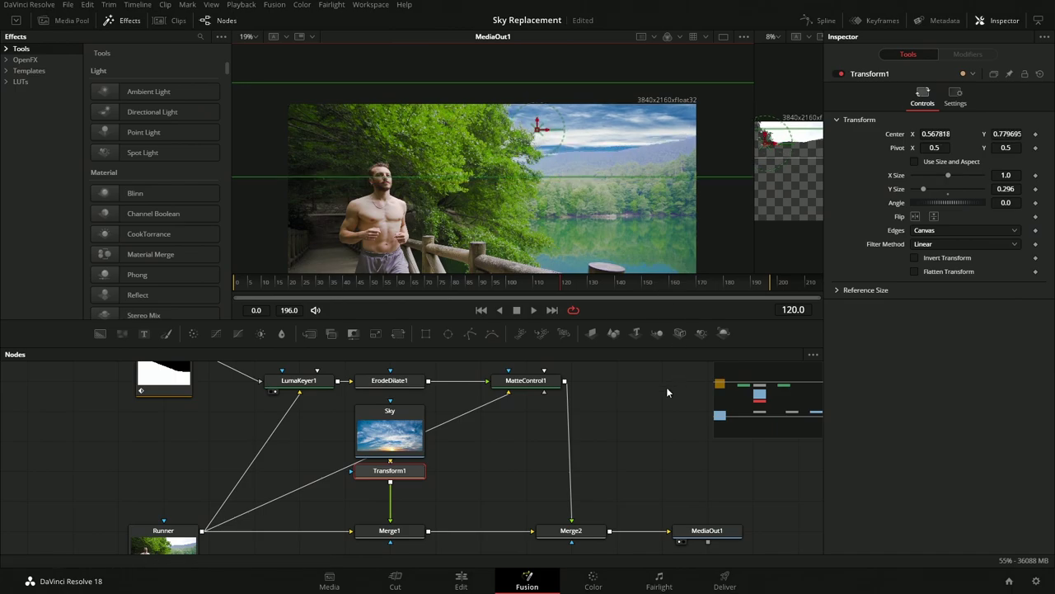
pyautogui.click(657, 421)
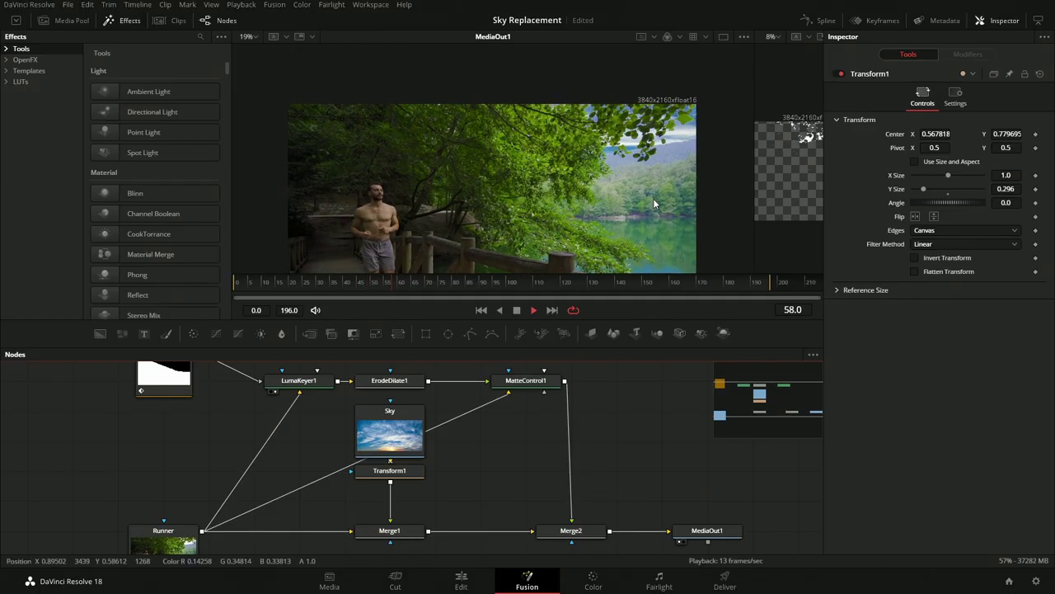
pyautogui.scroll(4, 625, 147)
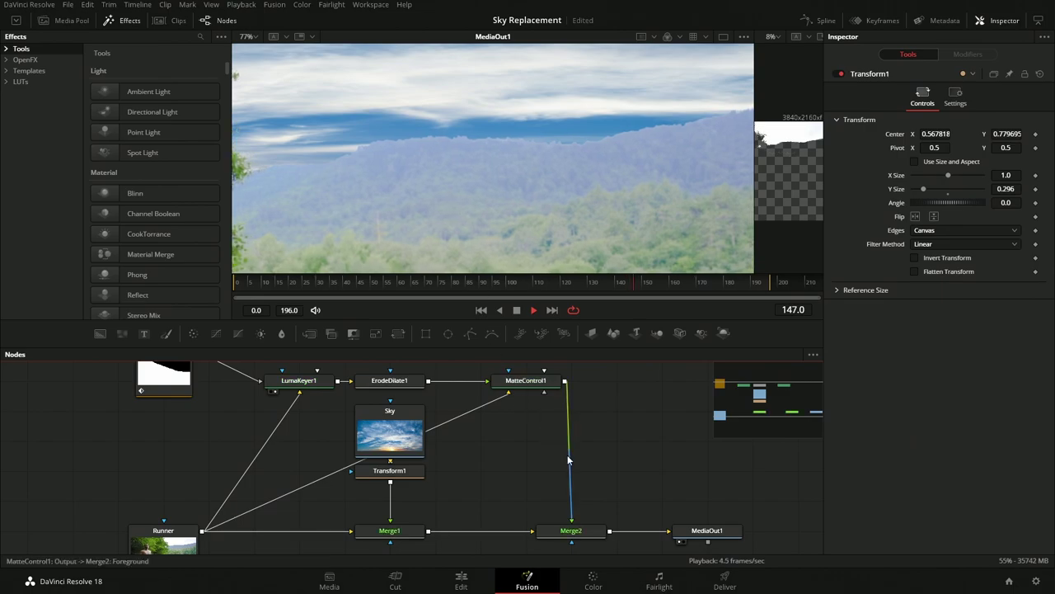
pyautogui.click(523, 383)
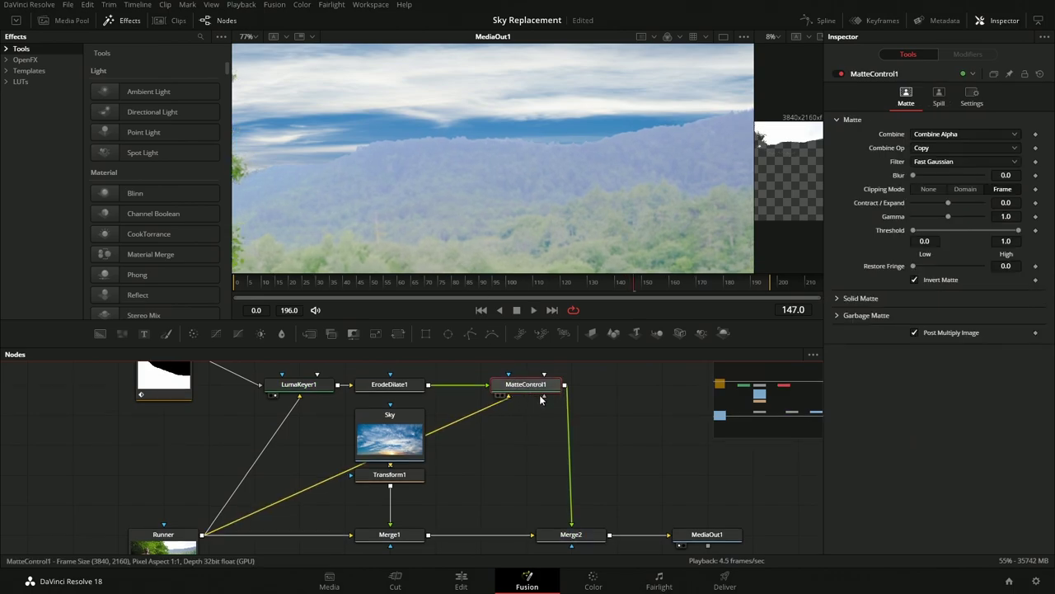
# Insert a Blur after ErodeDilate1 with Blur Size 0.5, then check the edge at frame 87 and in playback
pyautogui.hotkey('shift', 'space')
pyautogui.write('tran')
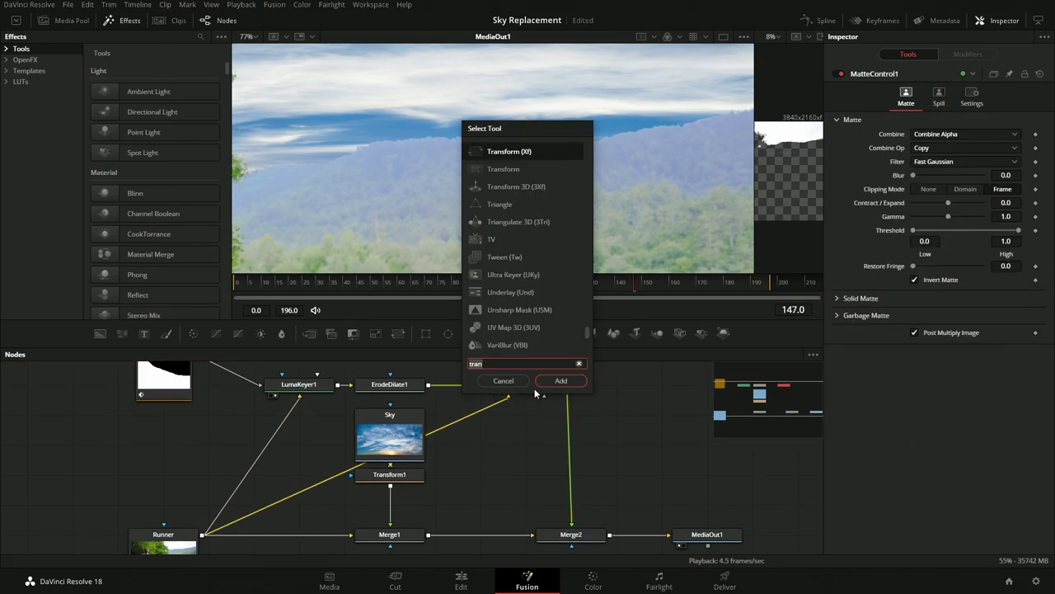
pyautogui.click(488, 381)
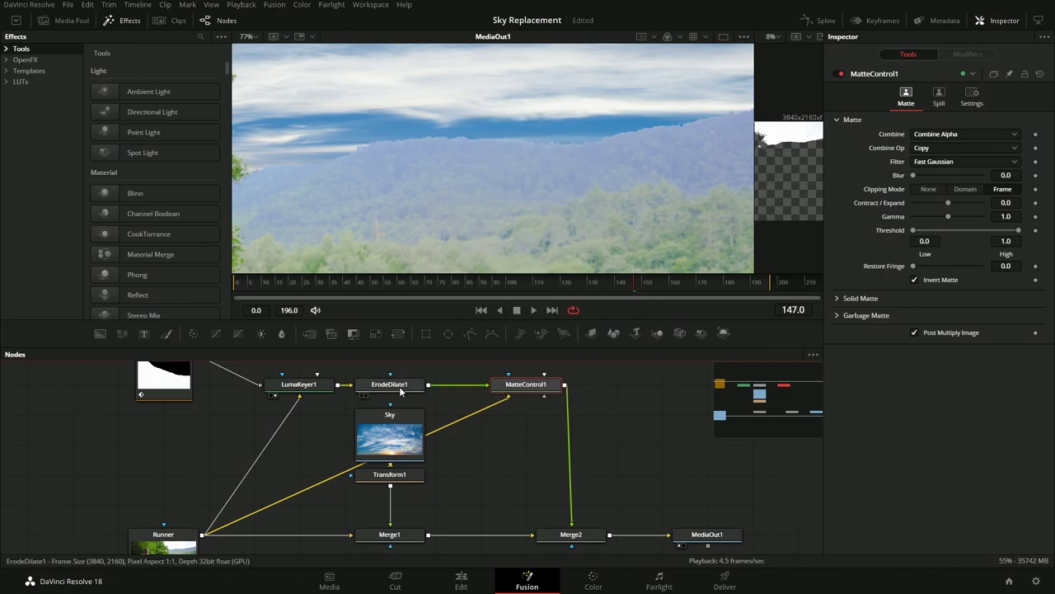
pyautogui.hotkey('shift', 'space')
pyautogui.write('blur')
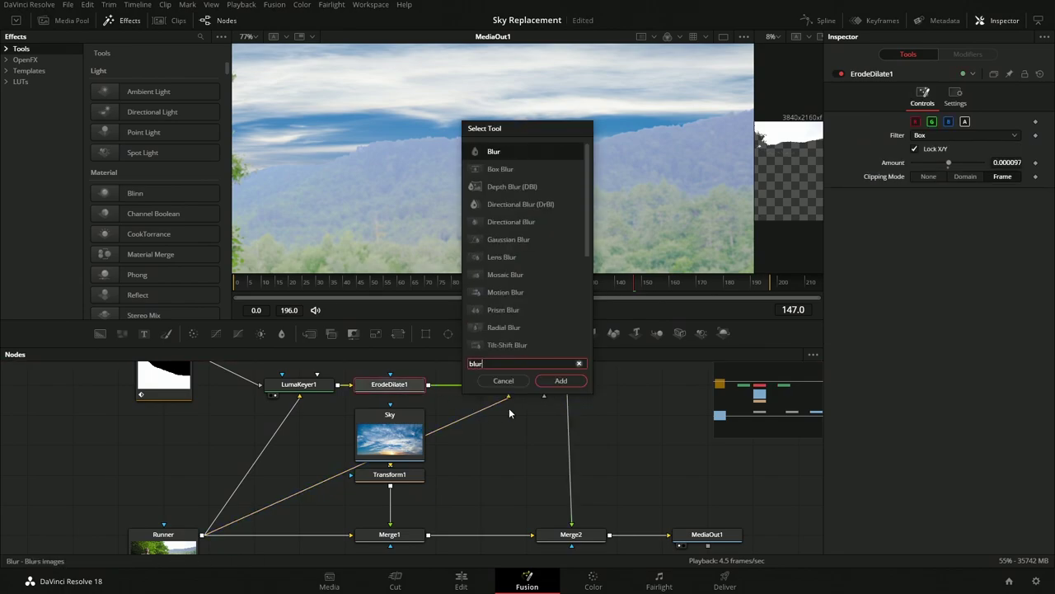
pyautogui.press('Return')
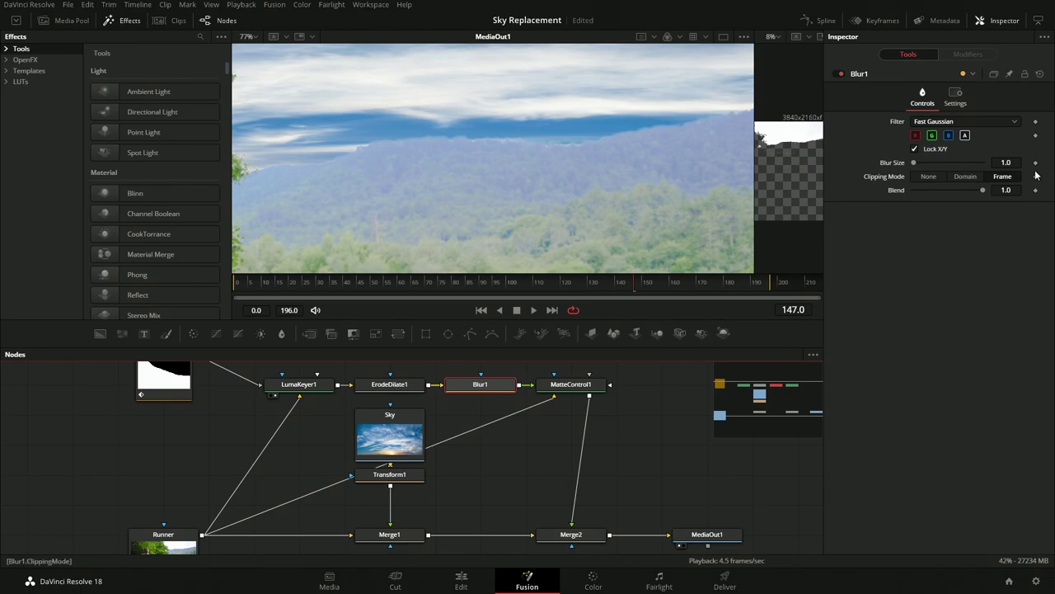
pyautogui.click(1017, 164)
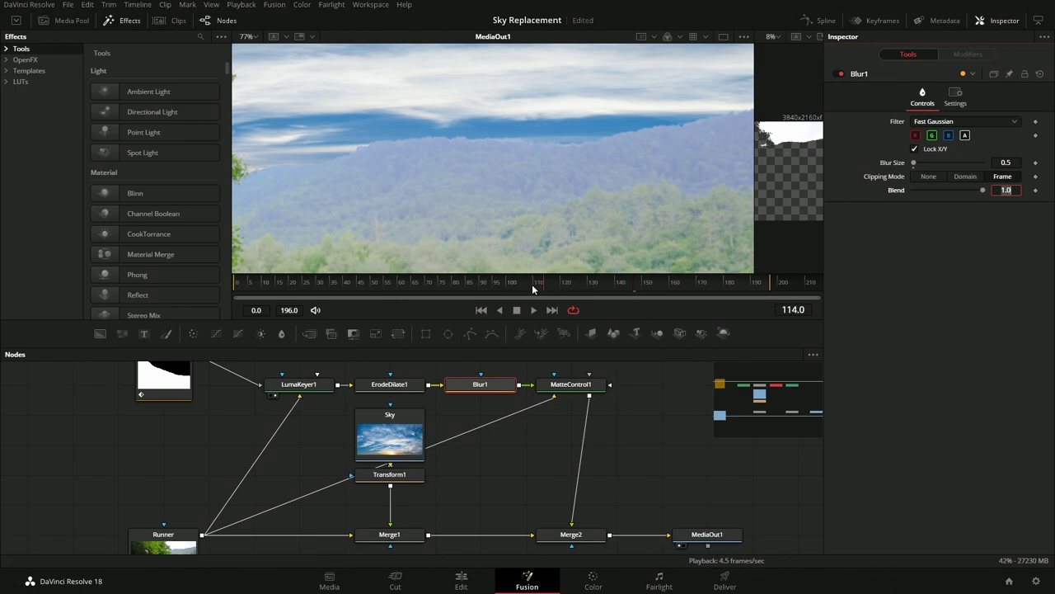
pyautogui.moveTo(531, 284); pyautogui.dragTo(472, 290)
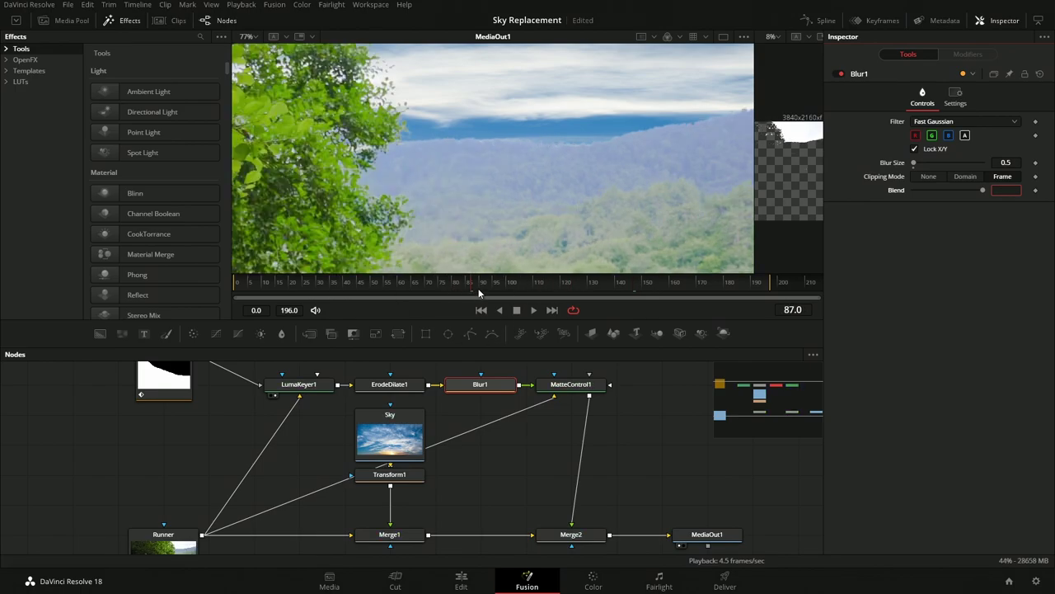
pyautogui.click(532, 310)
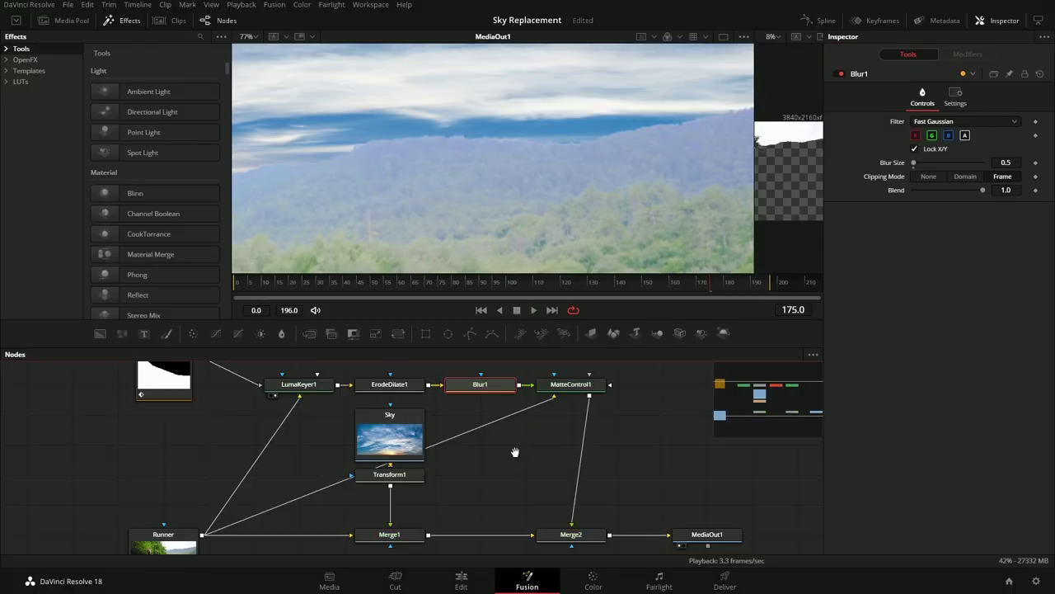
# Reset Transform1's Center to 0.5, 0.5 and bring up its Center parameter's Modify With options
pyautogui.scroll(-2, 527, 367)
pyautogui.scroll(-6, 501, 122)
pyautogui.click(573, 497)
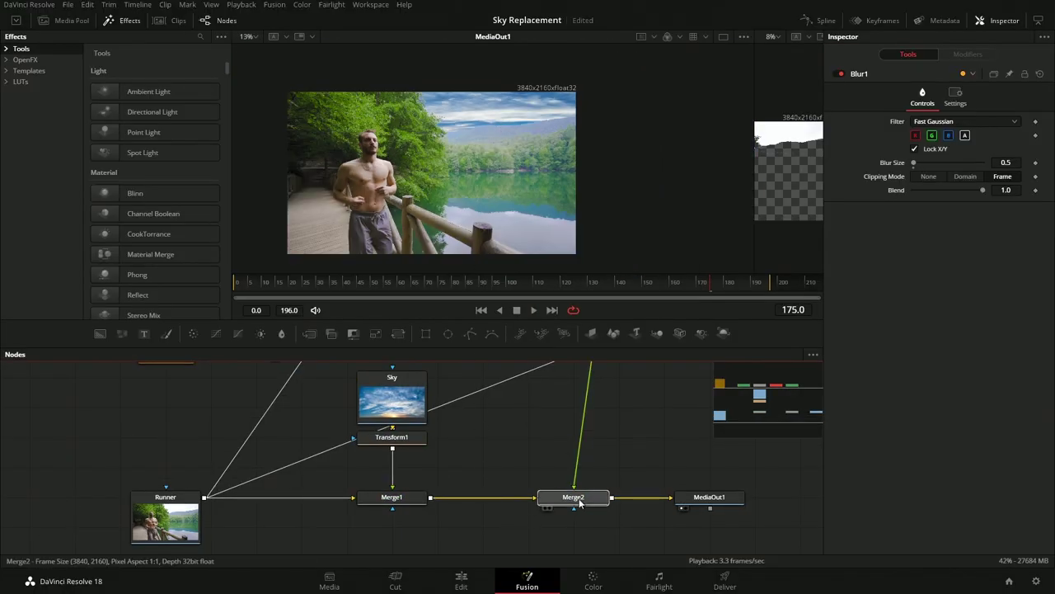
pyautogui.scroll(3, 559, 459)
pyautogui.hscroll(-4, 559, 459)
pyautogui.click(492, 494)
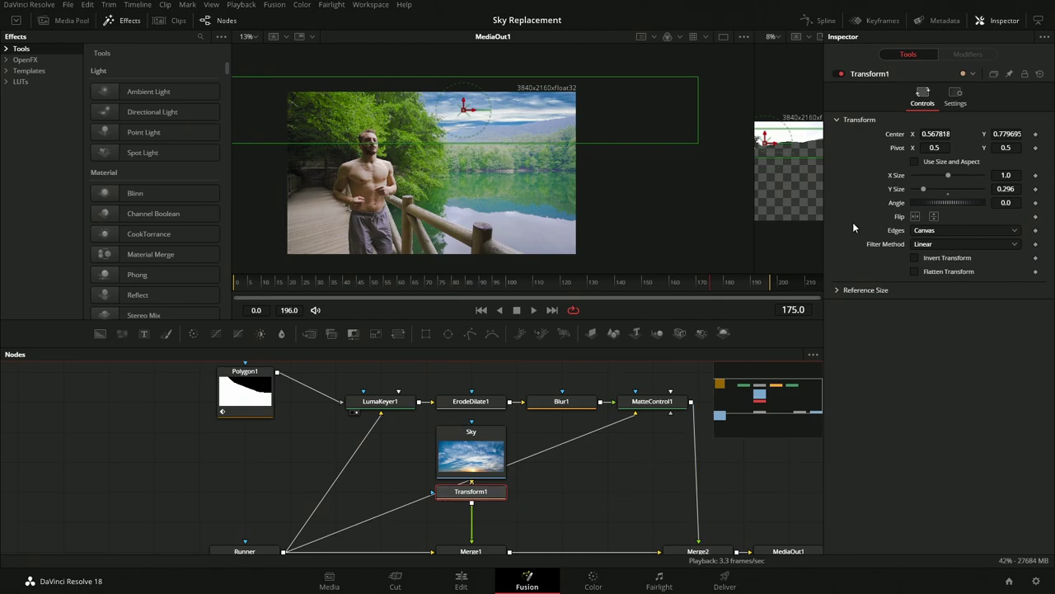
pyautogui.doubleClick(896, 137)
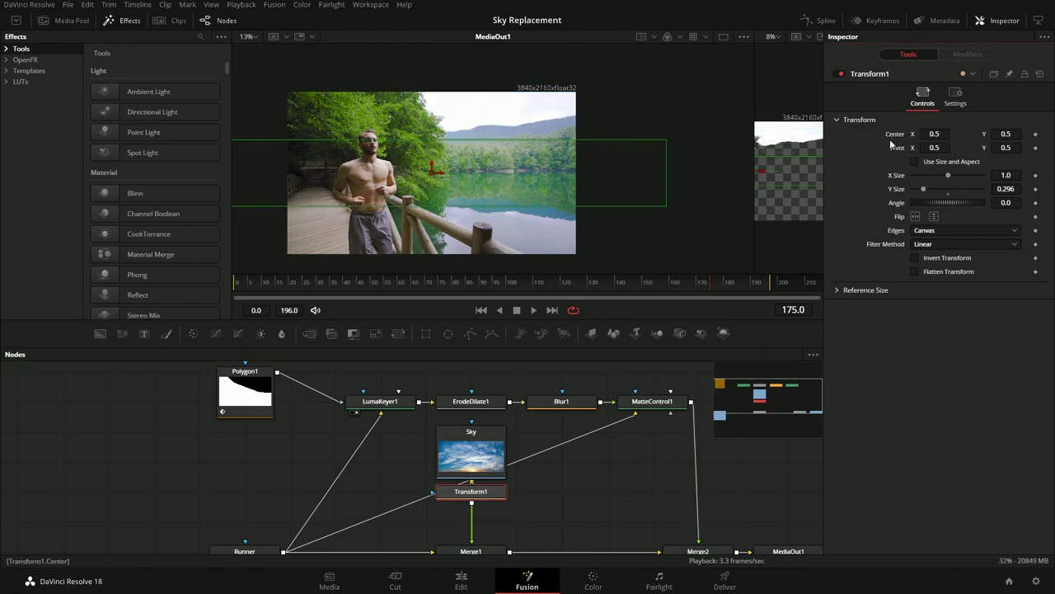
pyautogui.rightClick(893, 142)
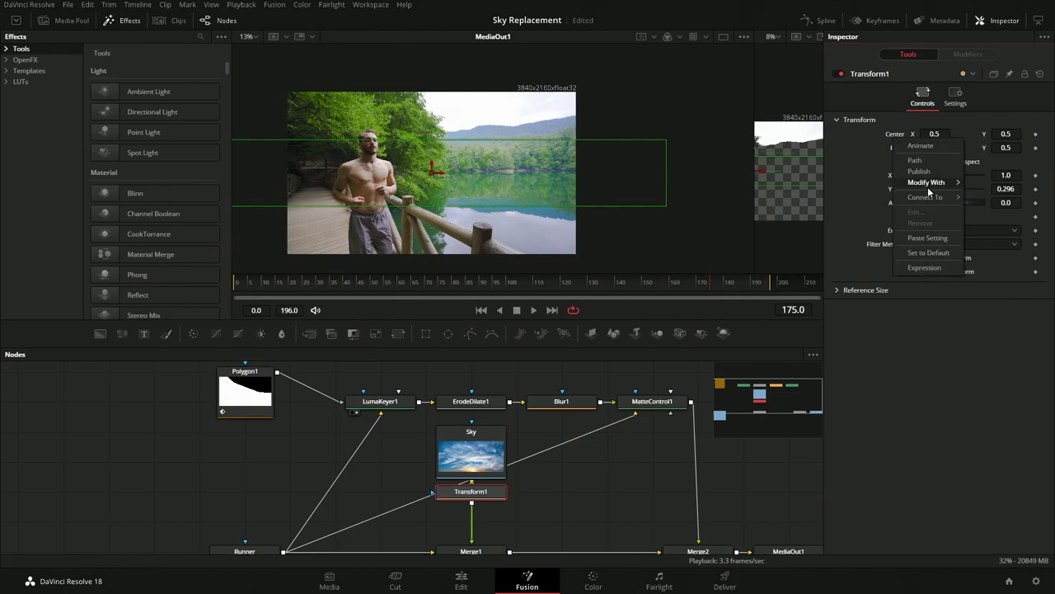
# Attach a Tracker steady-position modifier to the sky Transform1 Center and show its settings
pyautogui.moveTo(926, 189)
pyautogui.click(831, 247)
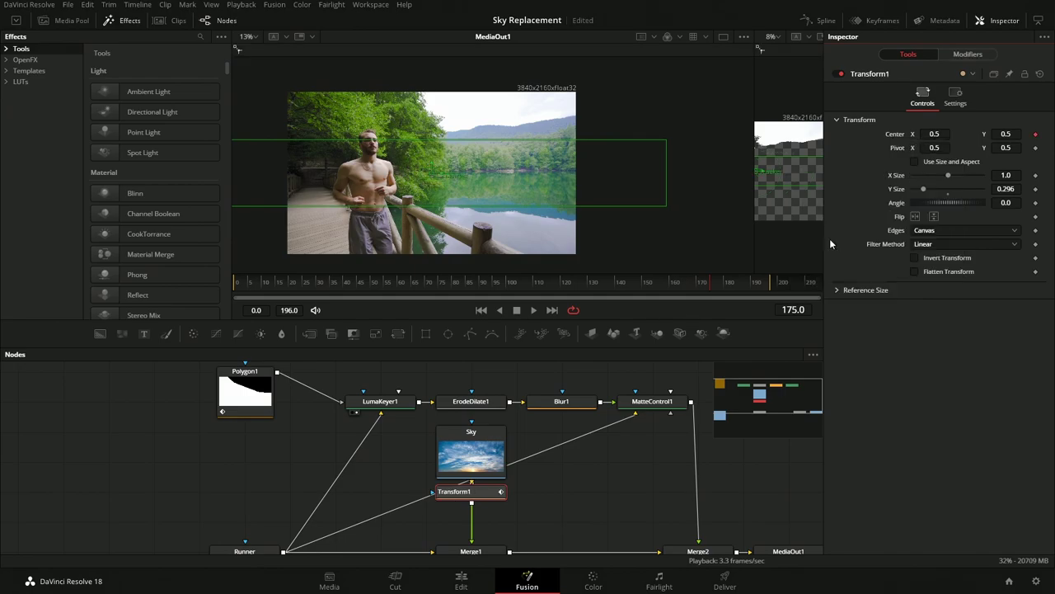
pyautogui.click(971, 55)
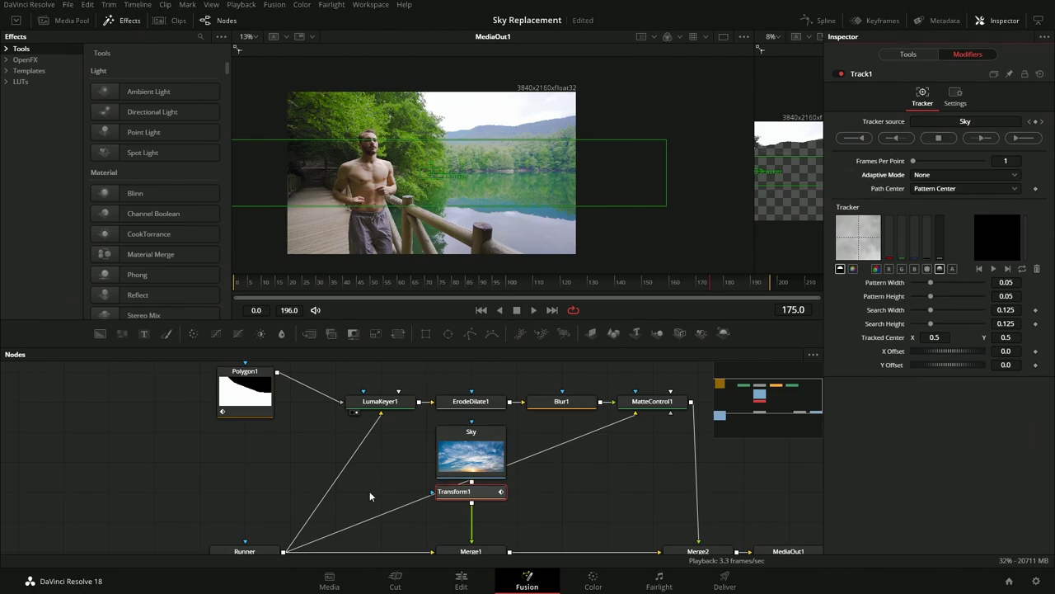
# Set the Runner node as the source footage for the Track1 tracker
pyautogui.moveTo(258, 553); pyautogui.dragTo(260, 530)
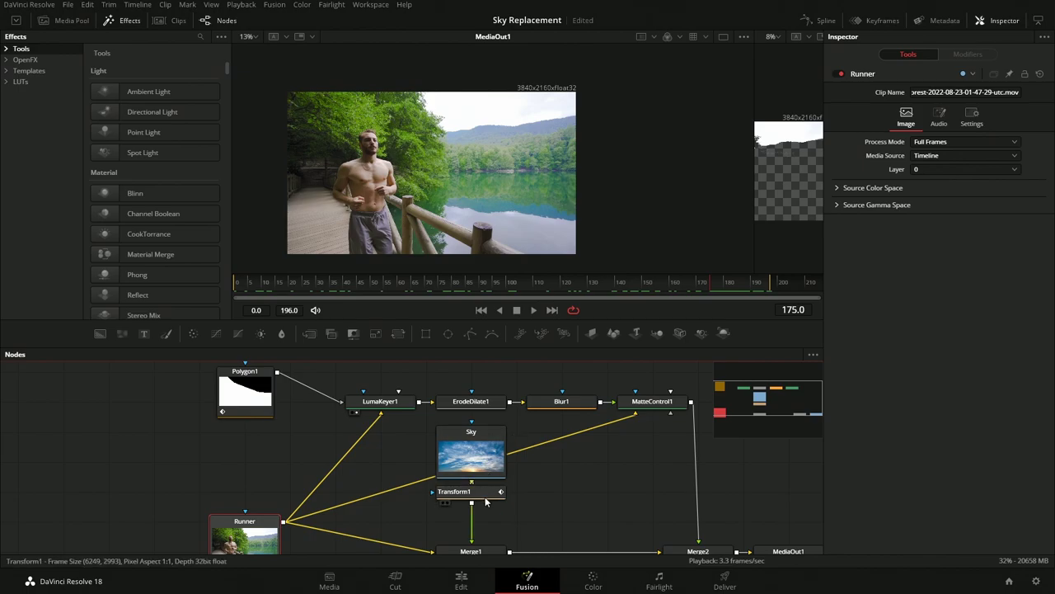
pyautogui.click(458, 505)
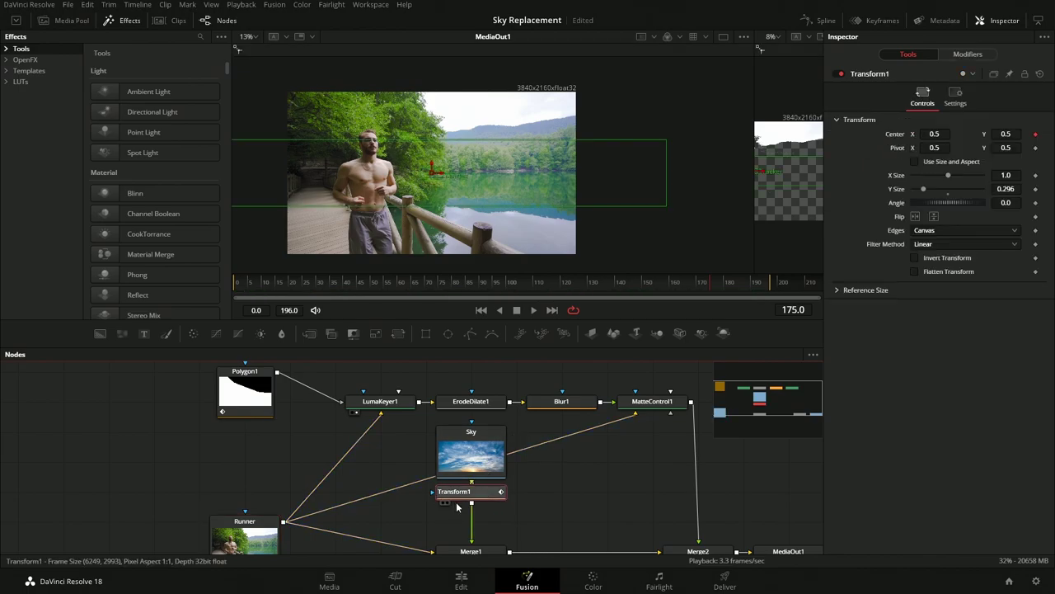
pyautogui.click(956, 53)
pyautogui.click(252, 531)
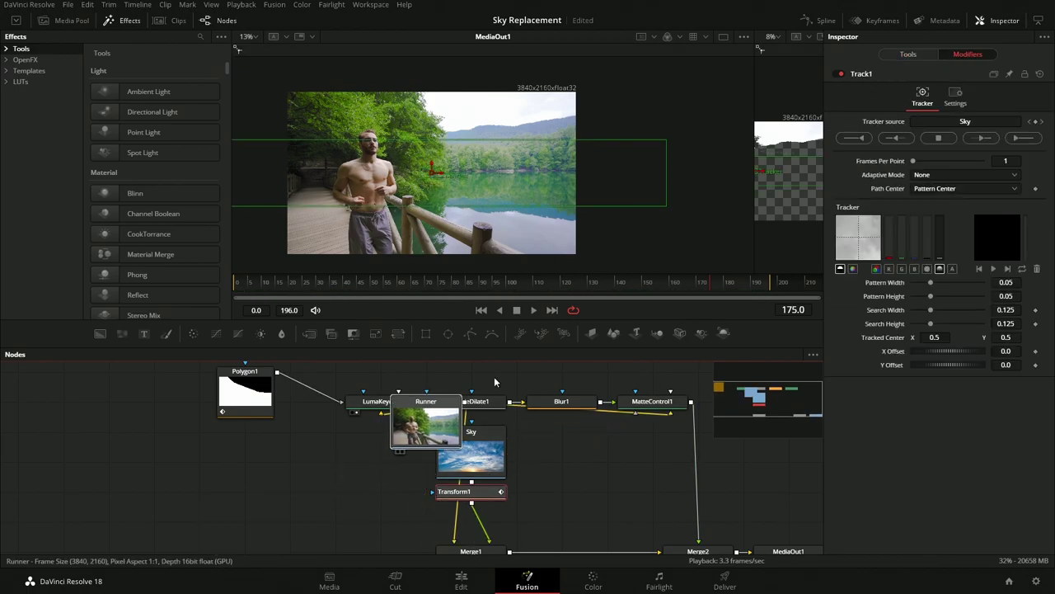
pyautogui.moveTo(946, 126); pyautogui.dragTo(947, 118)
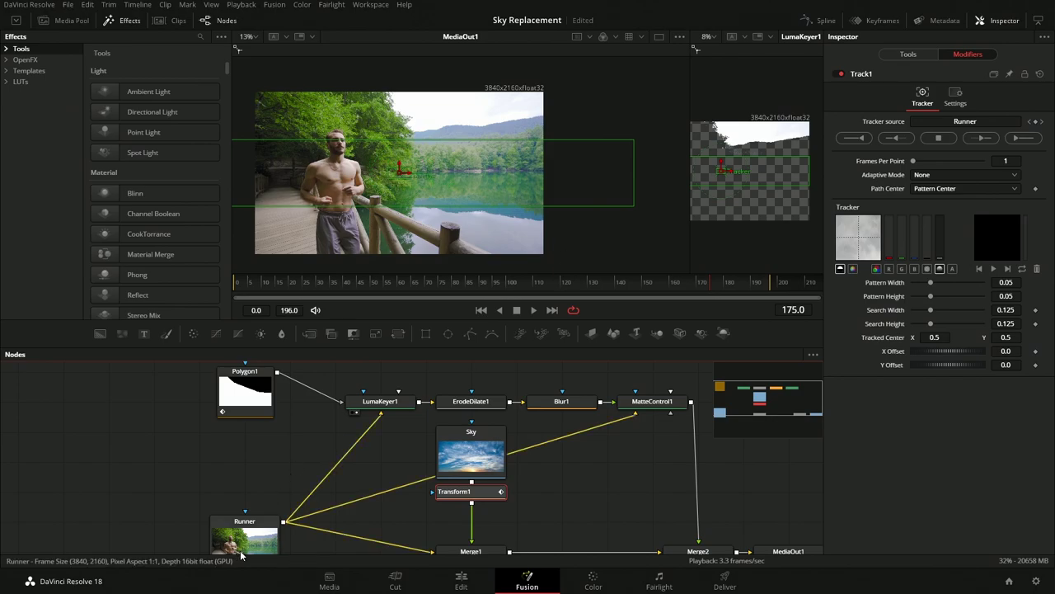
# Show the Runner footage in the second viewer, fit both viewers and widen the Runner view
pyautogui.press('2')
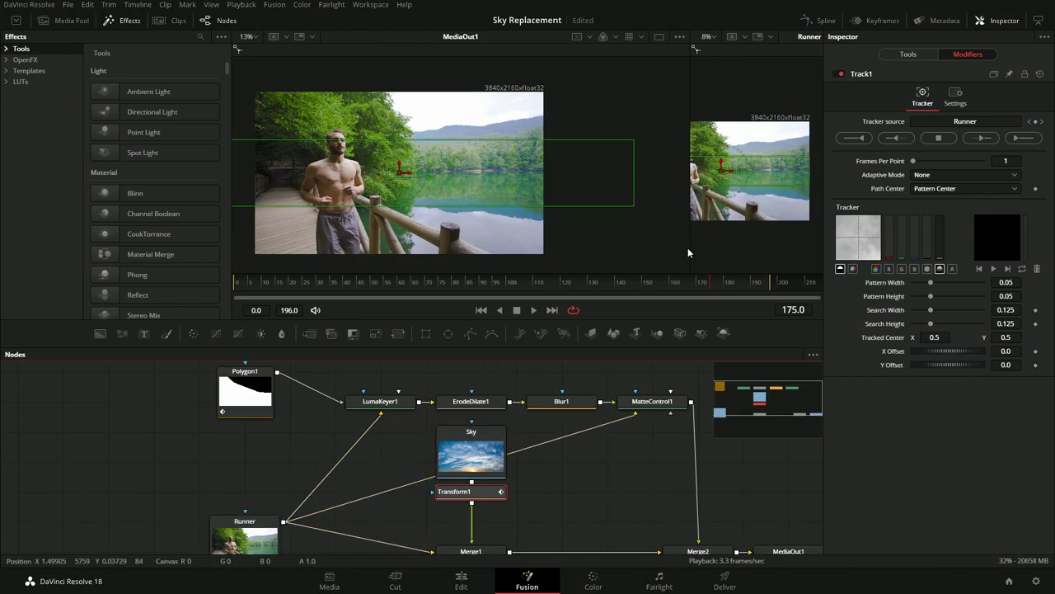
pyautogui.click(682, 37)
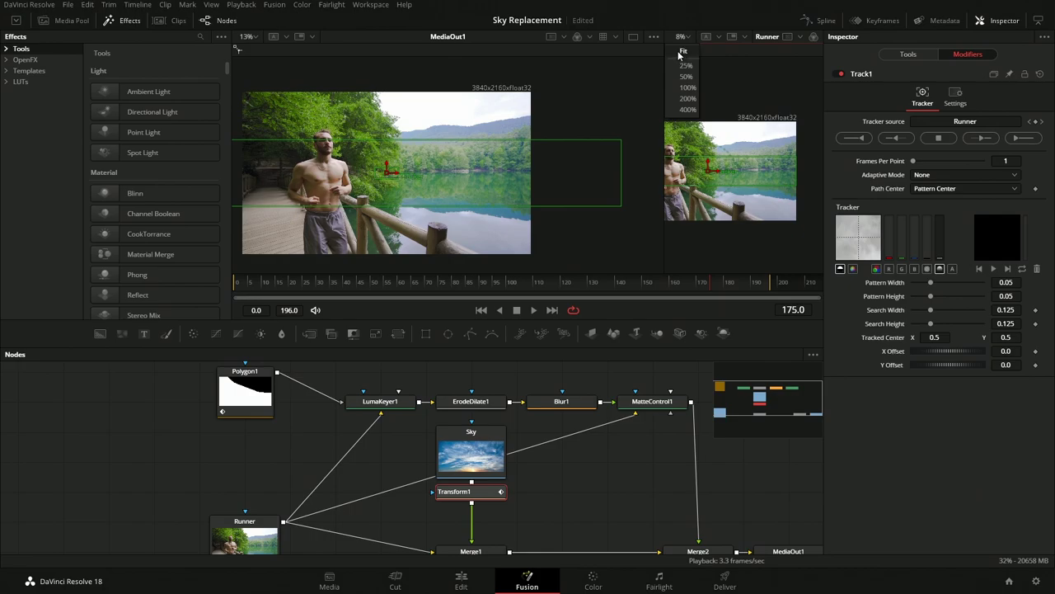
pyautogui.click(683, 51)
pyautogui.click(247, 36)
pyautogui.click(247, 52)
pyautogui.click(127, 20)
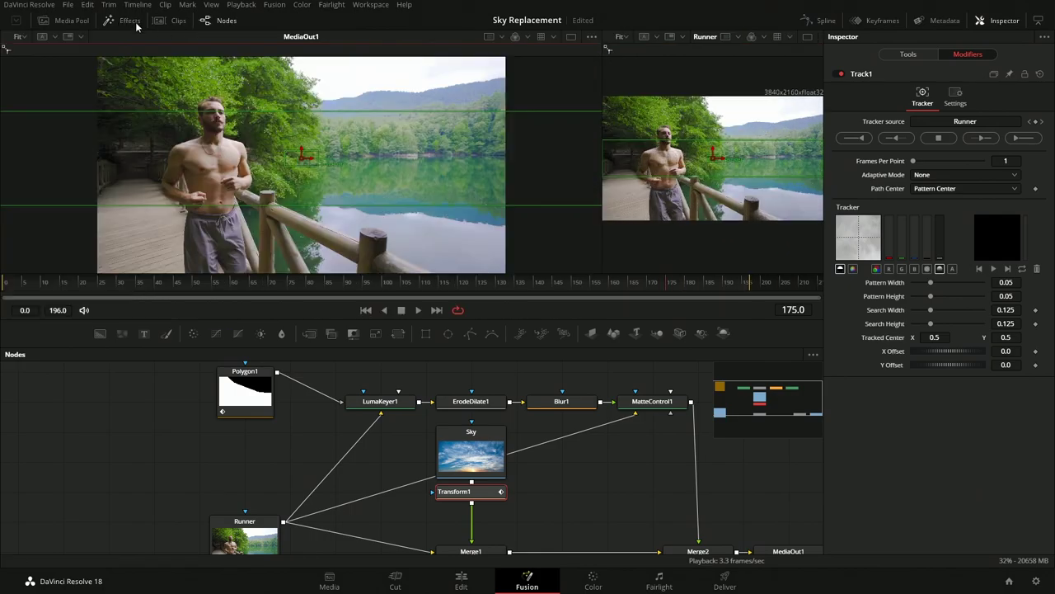
pyautogui.moveTo(601, 256); pyautogui.dragTo(418, 262)
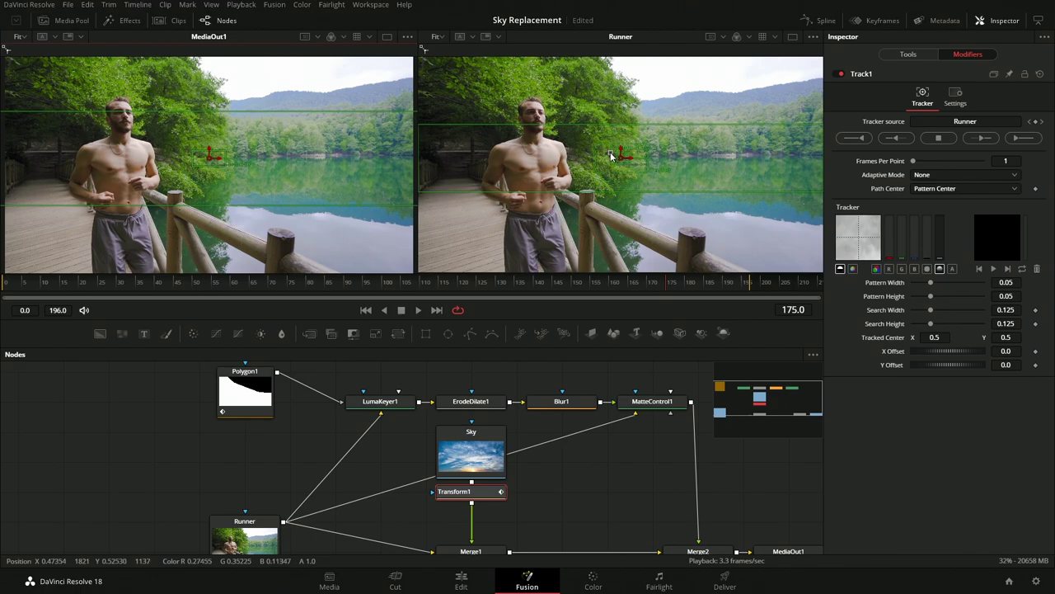
# Place the tracker on the hilltop sky edge and recentre the sky to 0.654579, 0.784638
pyautogui.moveTo(612, 157); pyautogui.dragTo(667, 109)
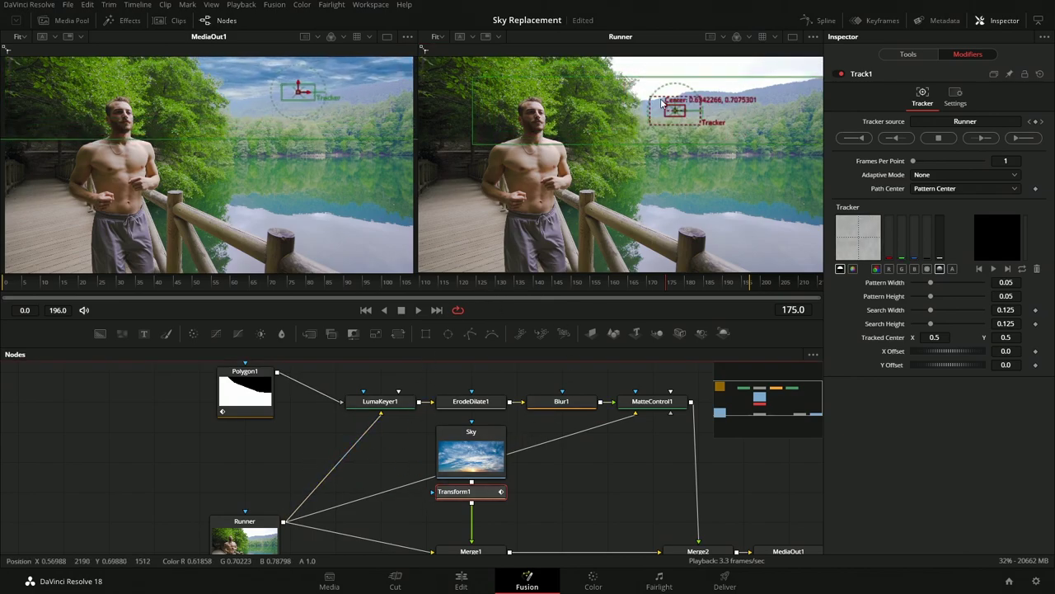
pyautogui.moveTo(668, 109); pyautogui.dragTo(678, 106)
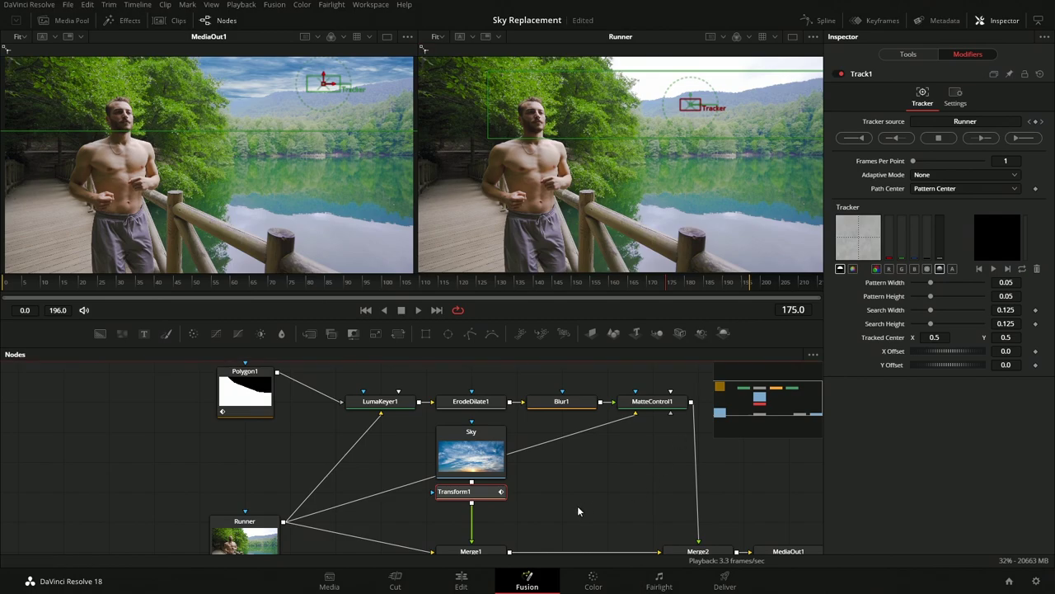
pyautogui.click(455, 491)
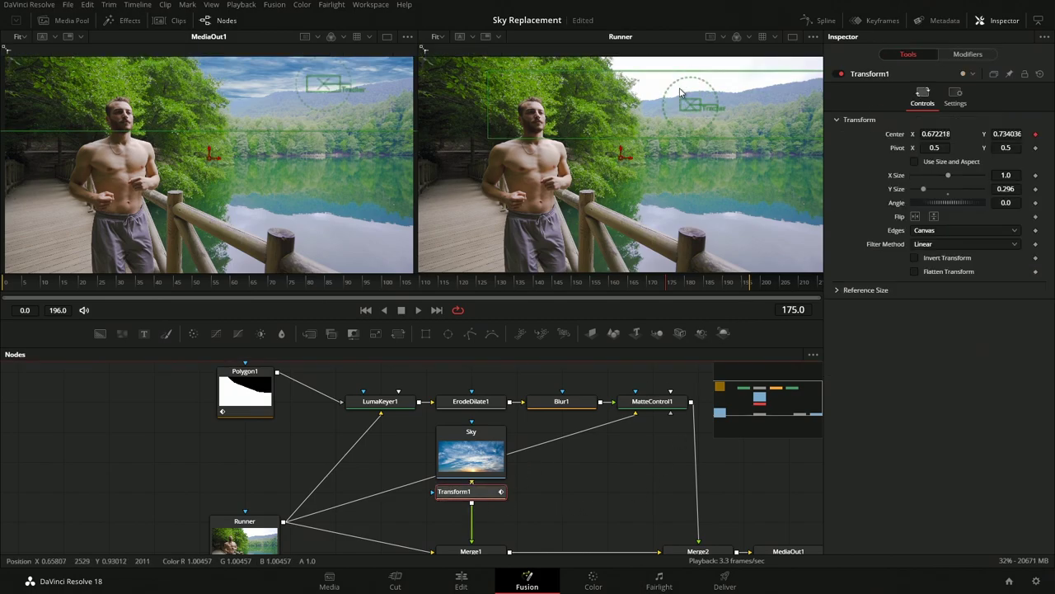
pyautogui.moveTo(681, 92); pyautogui.dragTo(674, 90)
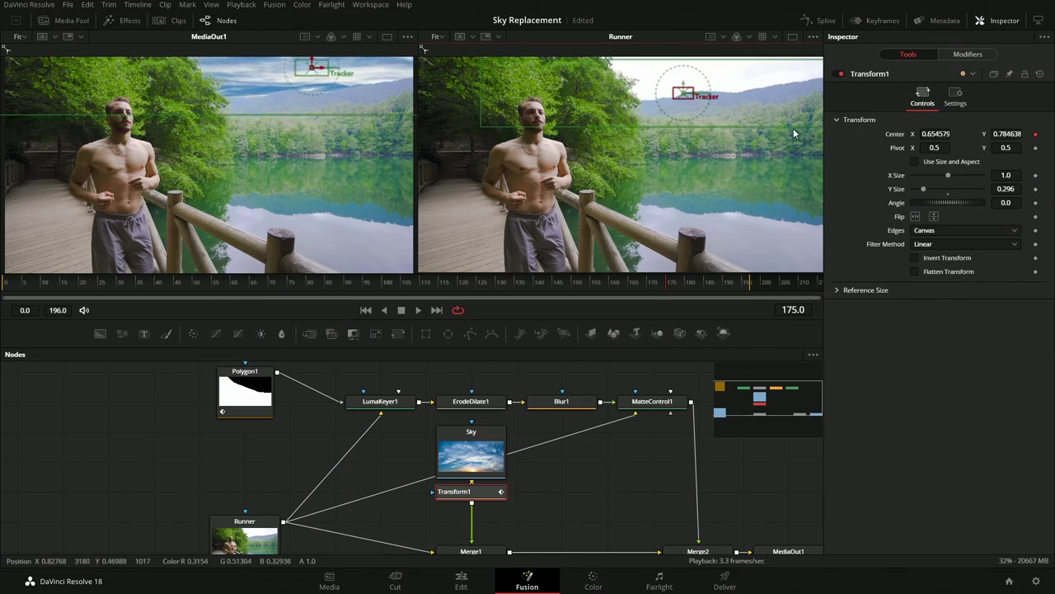
pyautogui.click(969, 54)
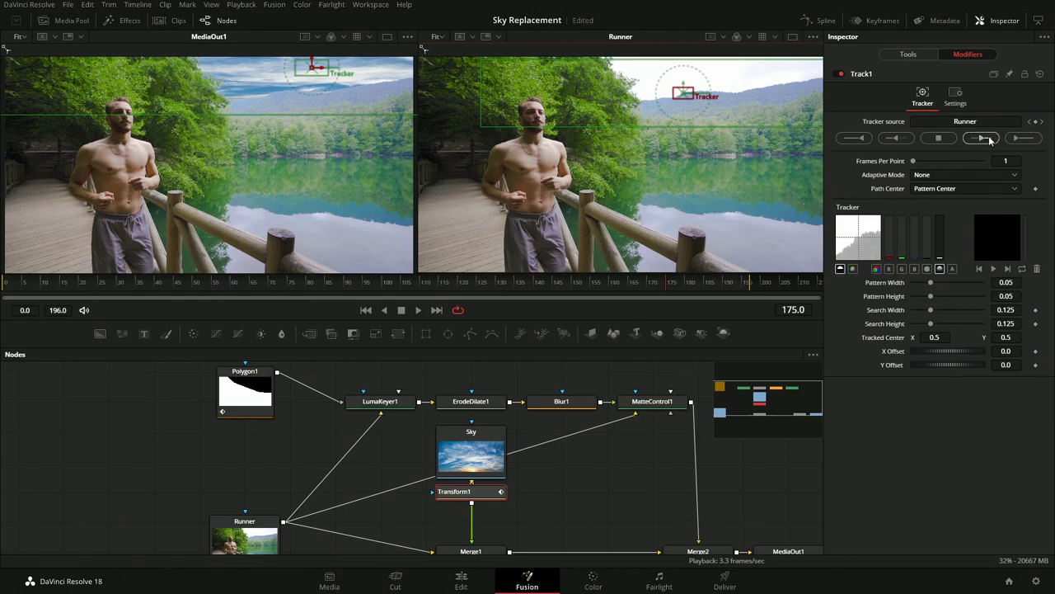
# Run and cancel a short forward track, then move the tracker to a new hilltop point at frame 106
pyautogui.click(1019, 142)
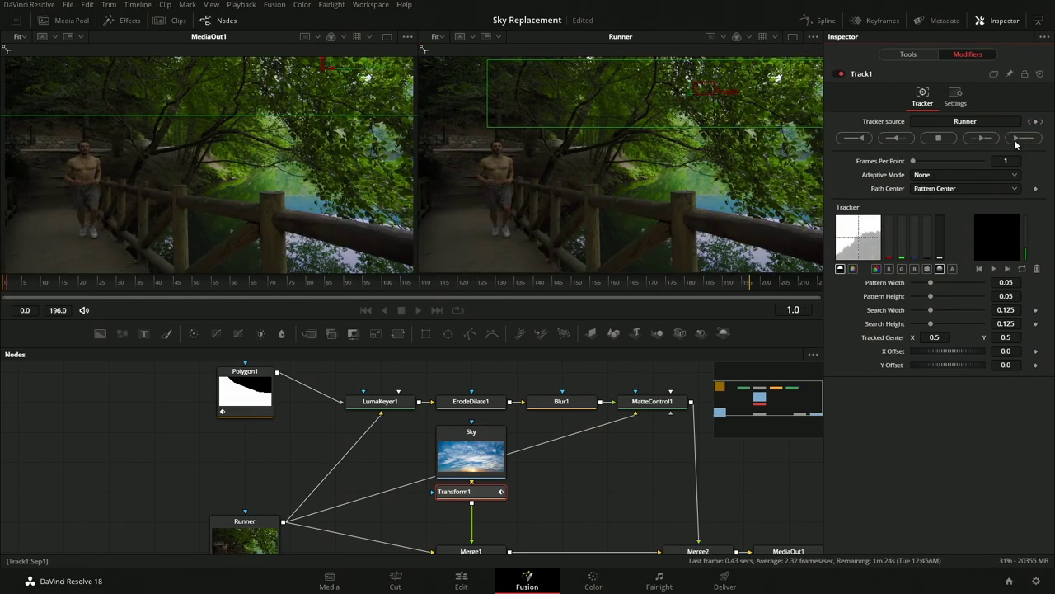
pyautogui.click(363, 376)
pyautogui.click(621, 304)
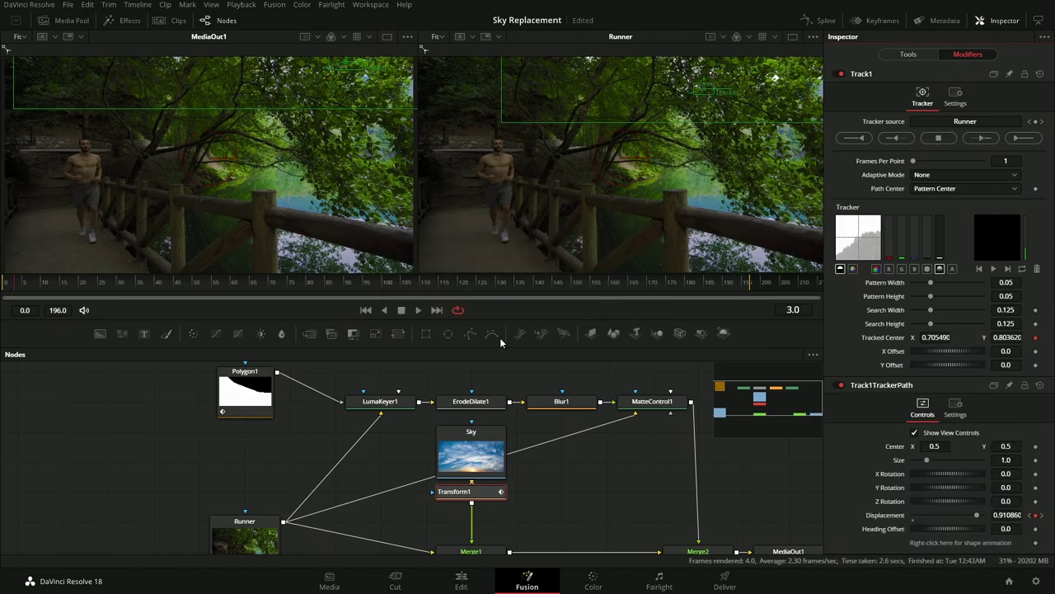
pyautogui.moveTo(313, 286); pyautogui.dragTo(405, 288)
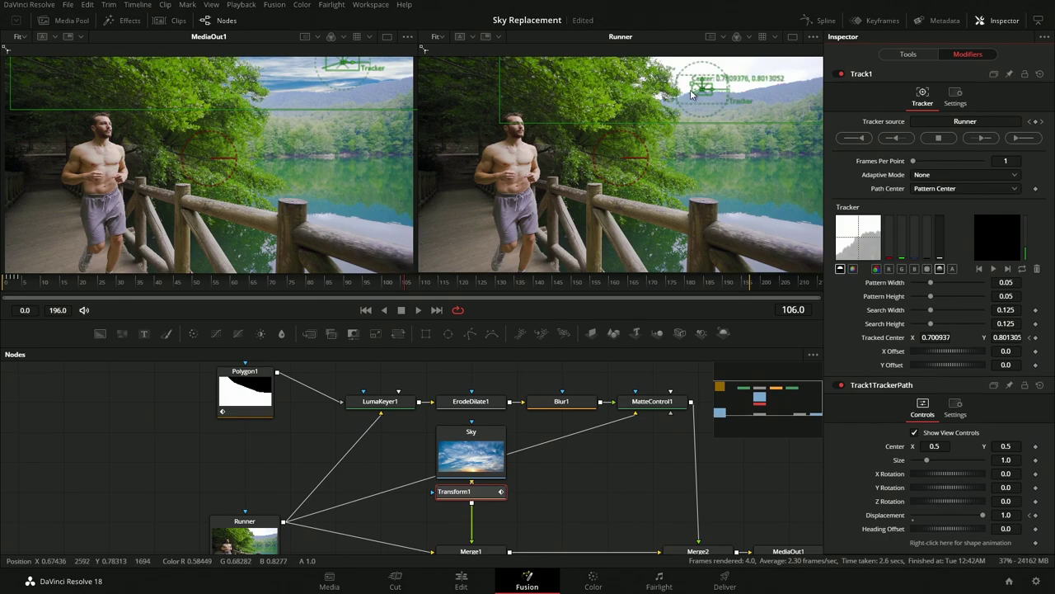
pyautogui.moveTo(693, 85); pyautogui.dragTo(709, 91)
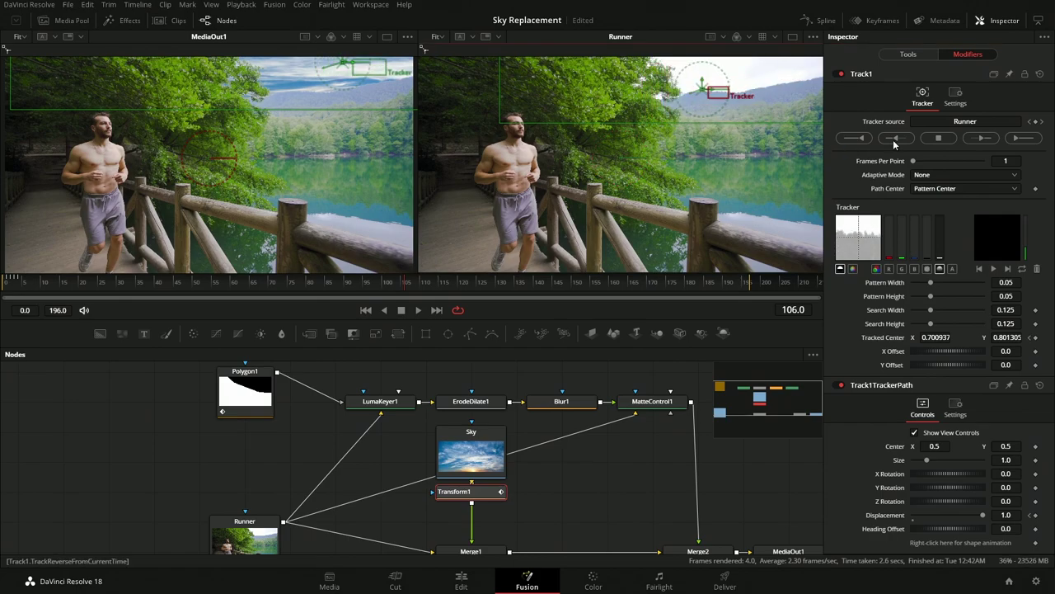
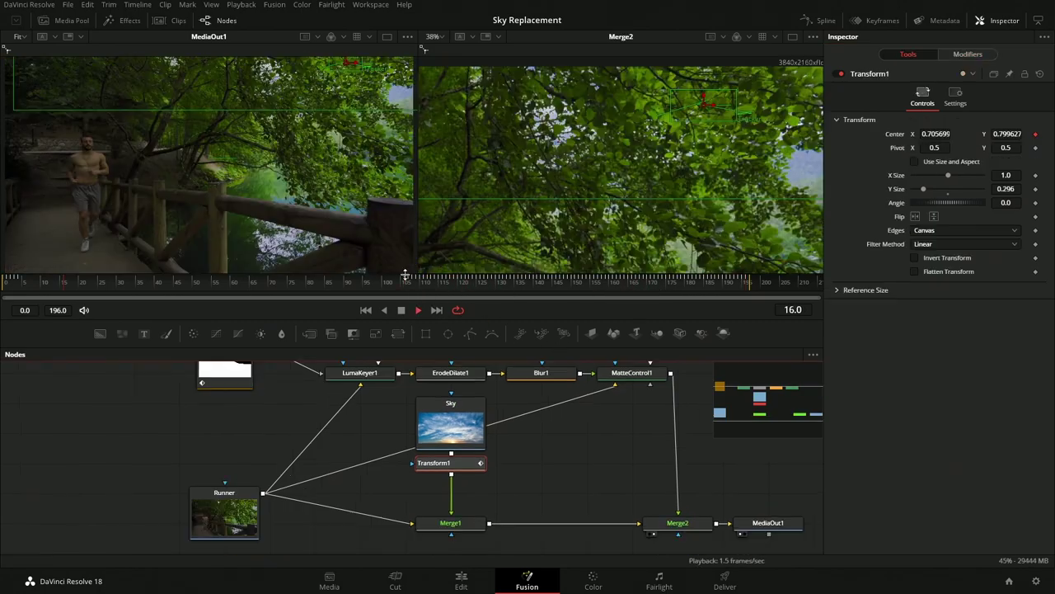
# In the Spline editor, delete the early keyframes of the Tracked Center (Track1) curve
pyautogui.moveTo(35, 288); pyautogui.dragTo(12, 287)
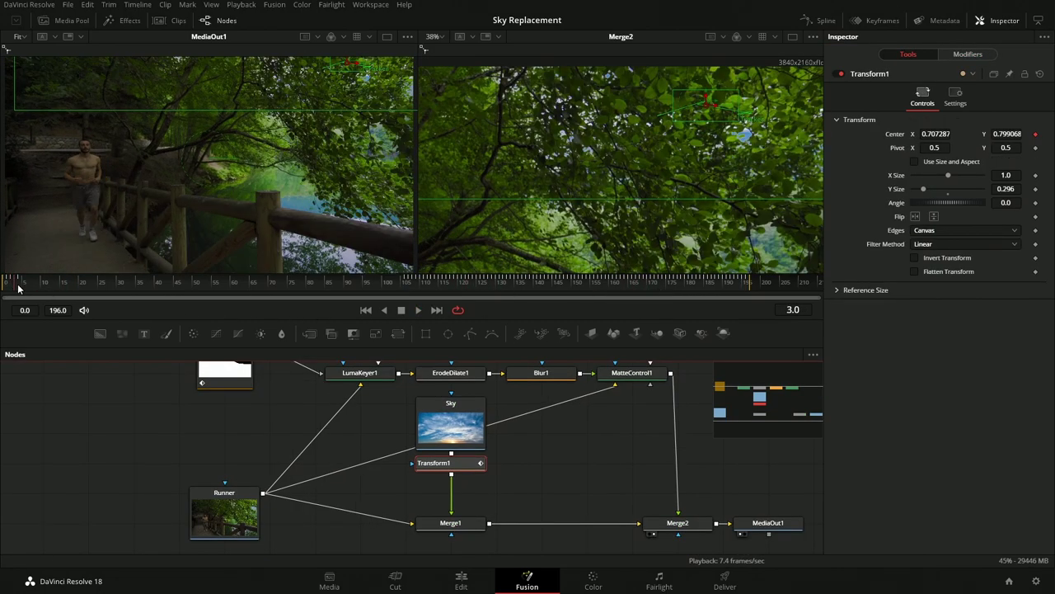
pyautogui.click(820, 21)
pyautogui.click(504, 409)
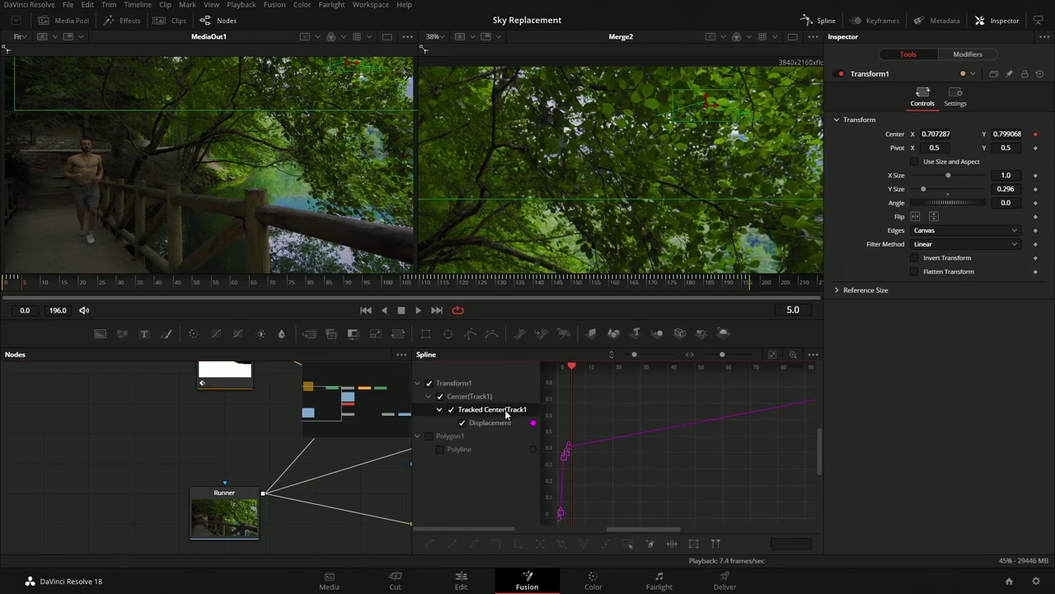
pyautogui.click(772, 355)
pyautogui.press('Delete')
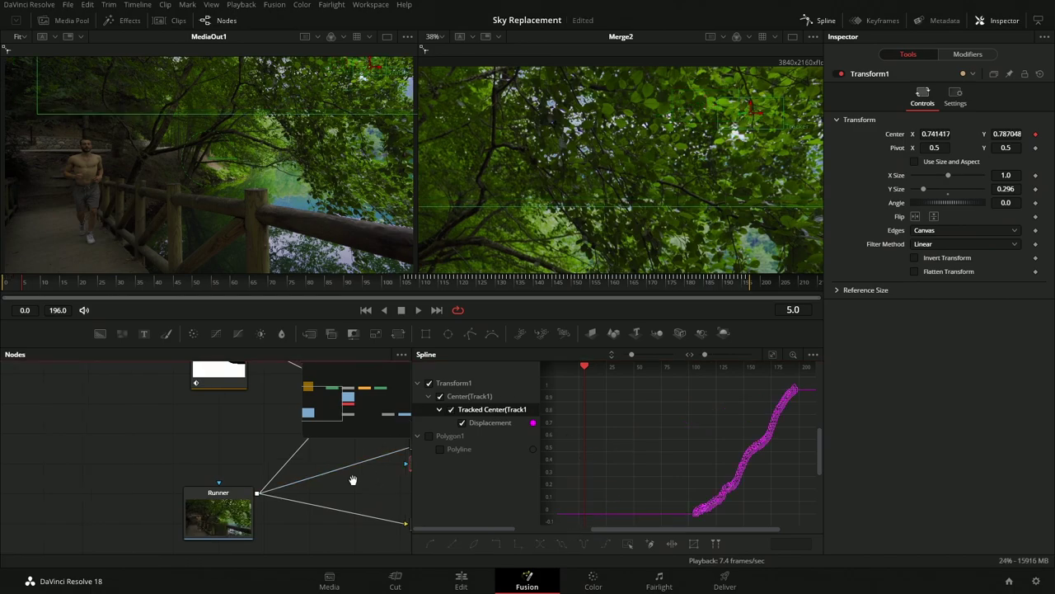
# Select Transform1 at frame 109 to show its Track1 tracker settings
pyautogui.moveTo(354, 482); pyautogui.dragTo(287, 487)
pyautogui.moveTo(472, 285); pyautogui.dragTo(404, 288)
pyautogui.click(263, 457)
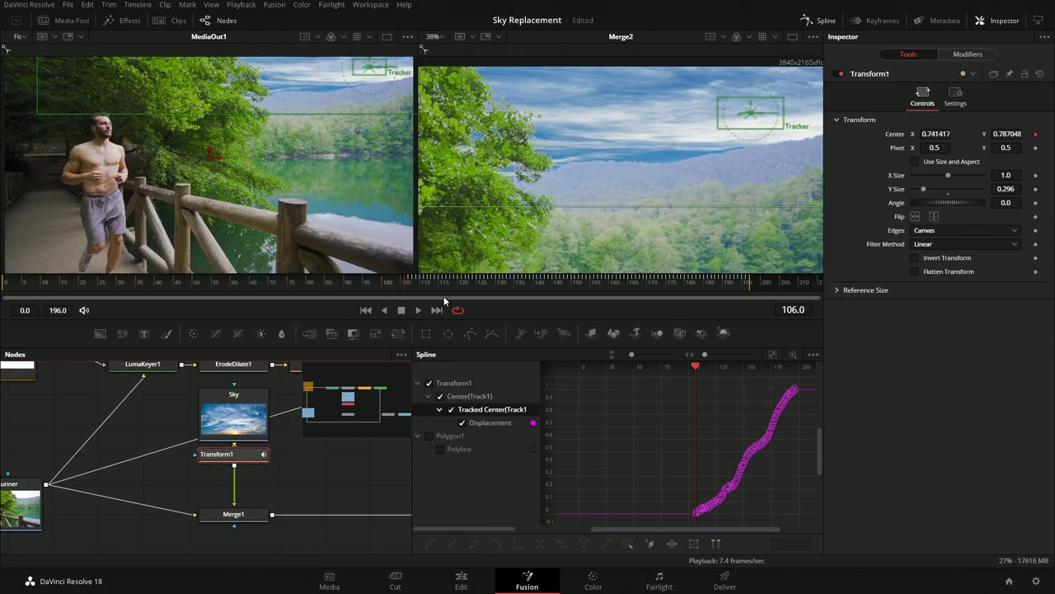
pyautogui.click(421, 294)
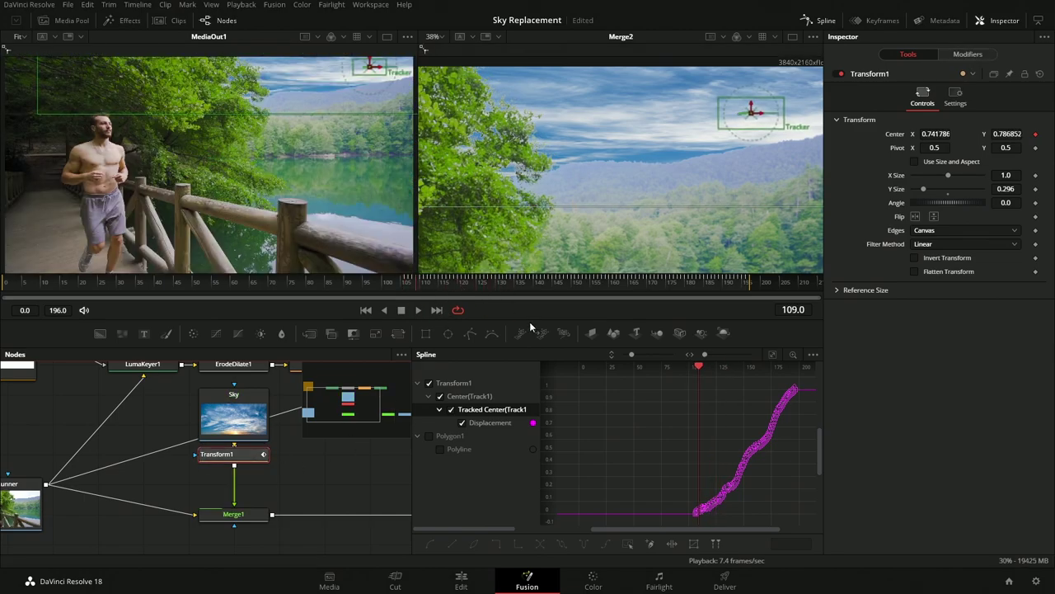
pyautogui.scroll(-2, 624, 174)
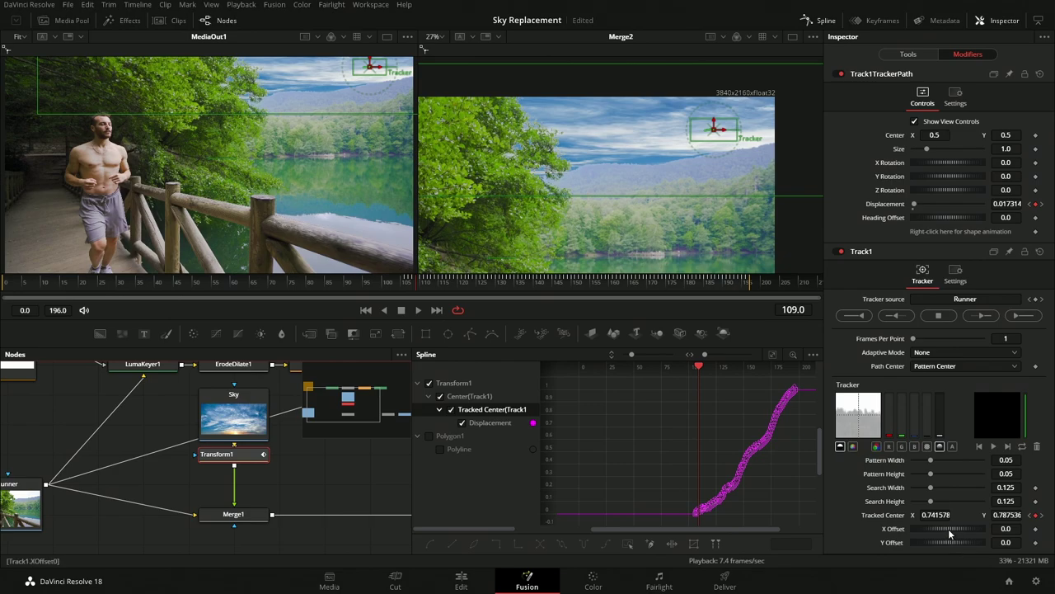
# Set Track1 X Offset to -0.316, fit the Merge2 viewer, and bring the streaming window forward
pyautogui.moveTo(945, 533); pyautogui.dragTo(933, 534)
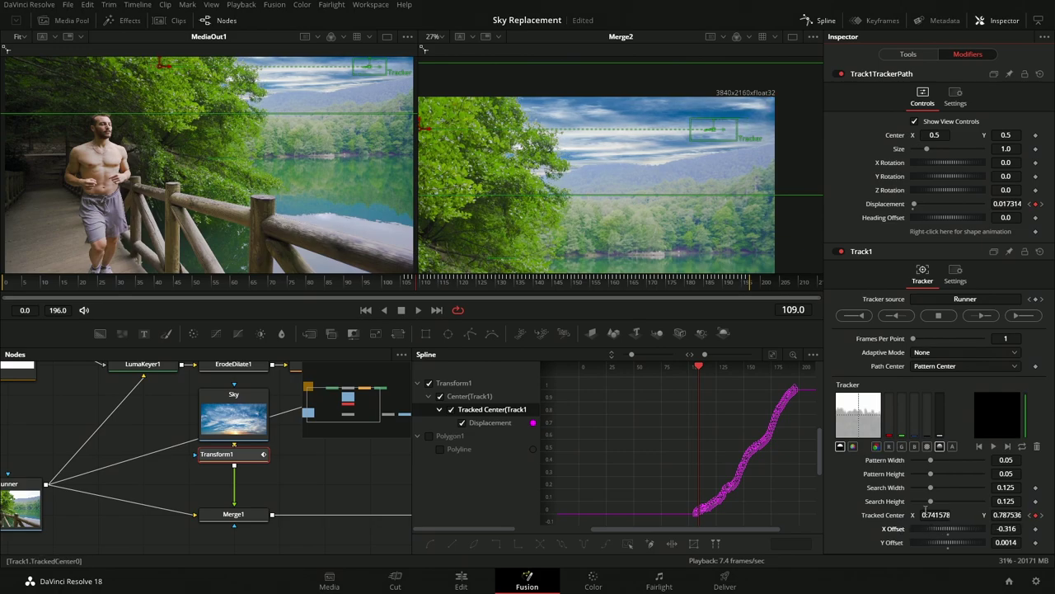
pyautogui.click(441, 36)
pyautogui.click(438, 51)
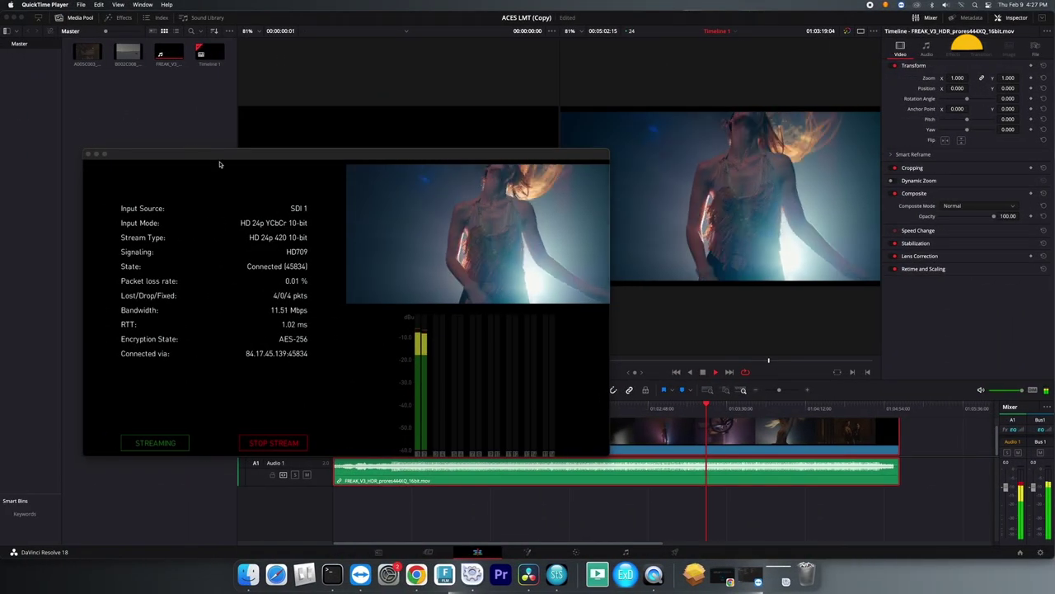
pyautogui.moveTo(227, 156); pyautogui.dragTo(225, 156)
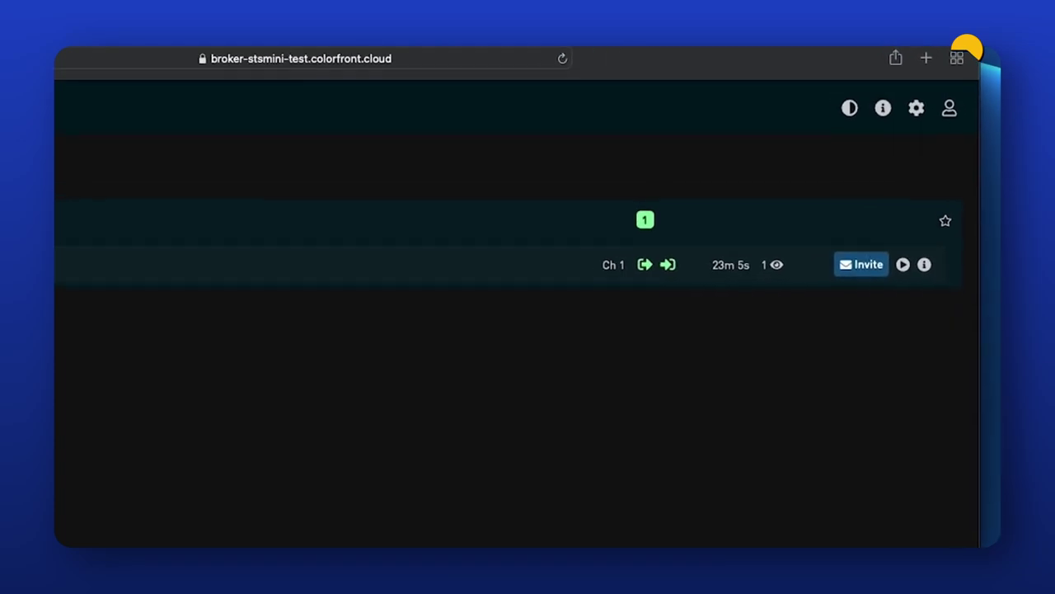
# Send a stream invitation to the collaborator's e-mail with Multiple Devices enabled
pyautogui.click(864, 297)
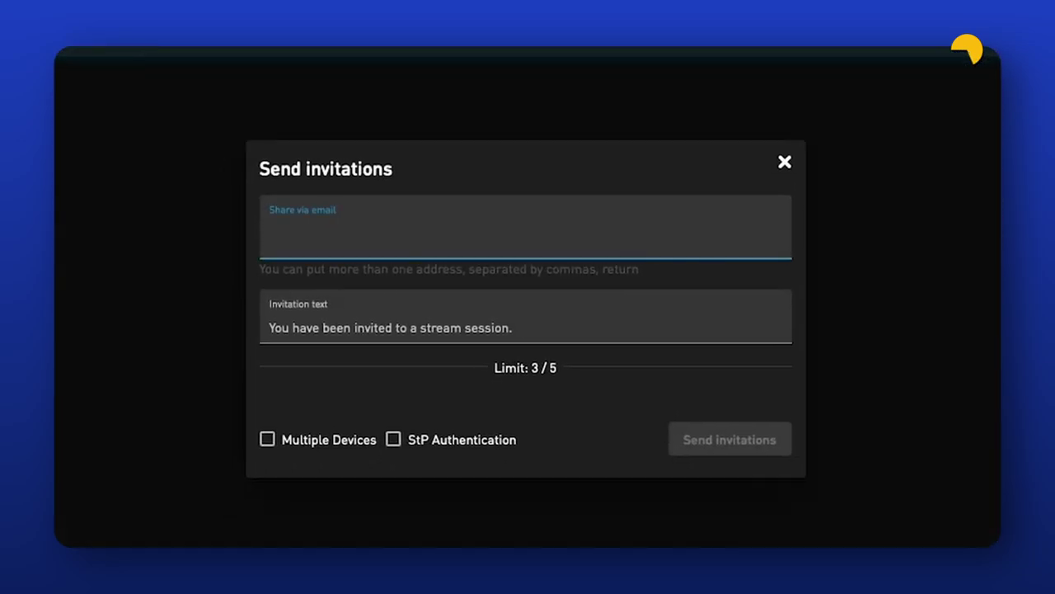
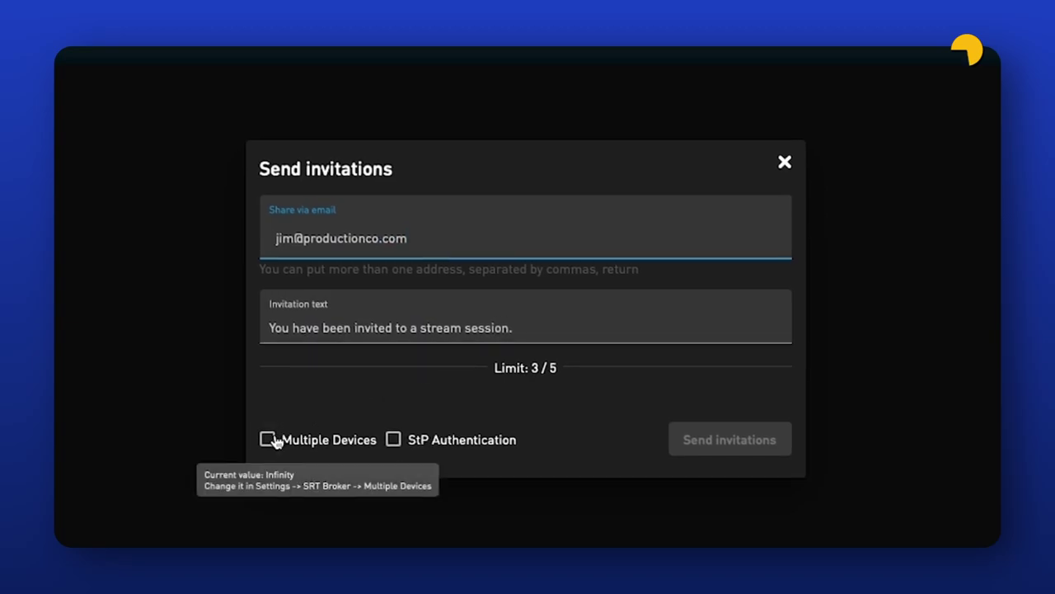
pyautogui.click(268, 439)
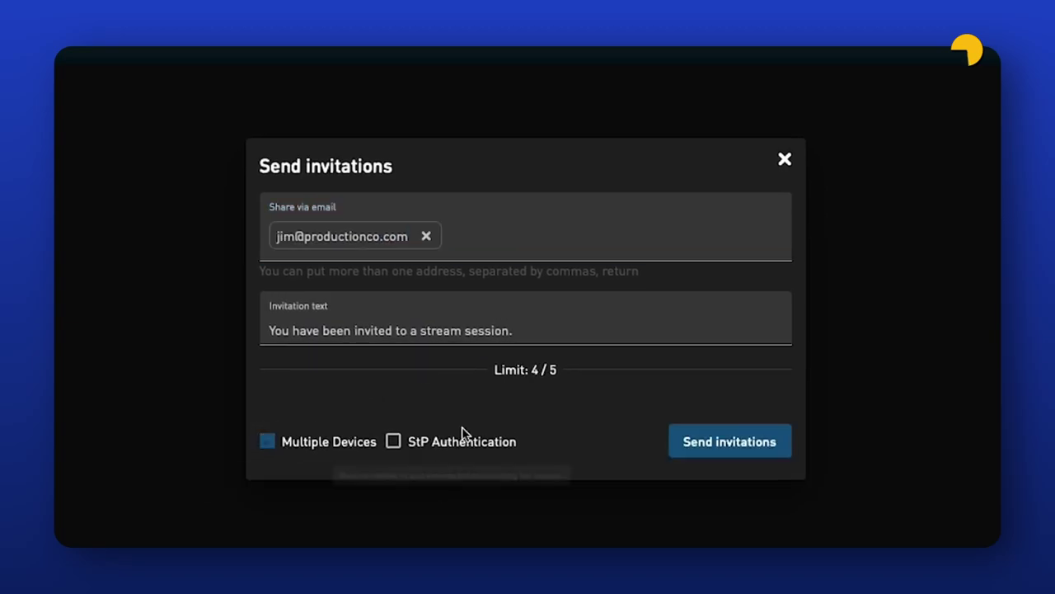
pyautogui.click(698, 440)
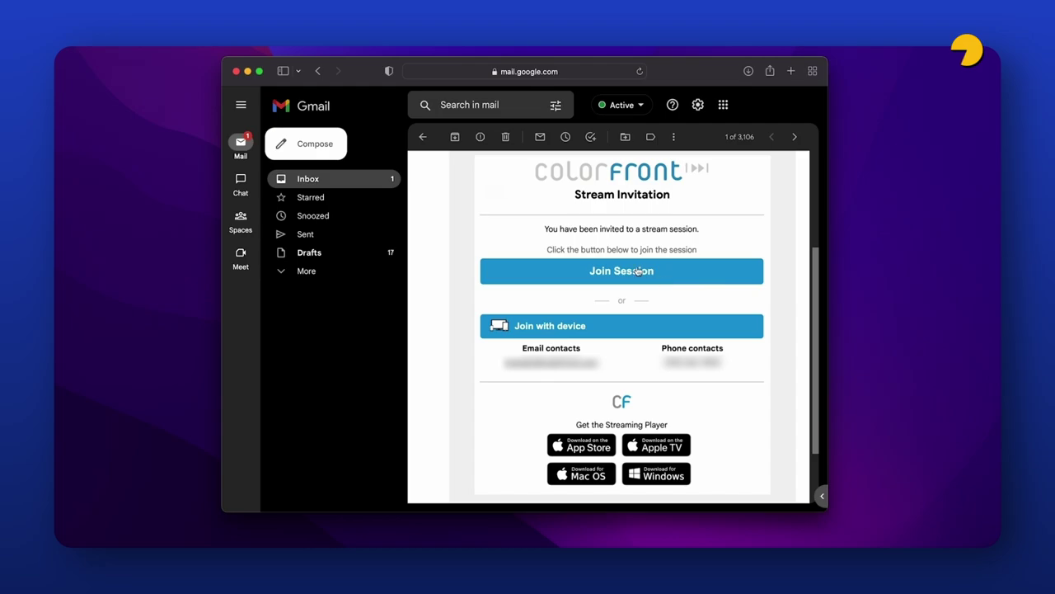
# Join the session from the invitation e-mail and allow StreamingPlayer to open
pyautogui.click(639, 271)
pyautogui.click(625, 302)
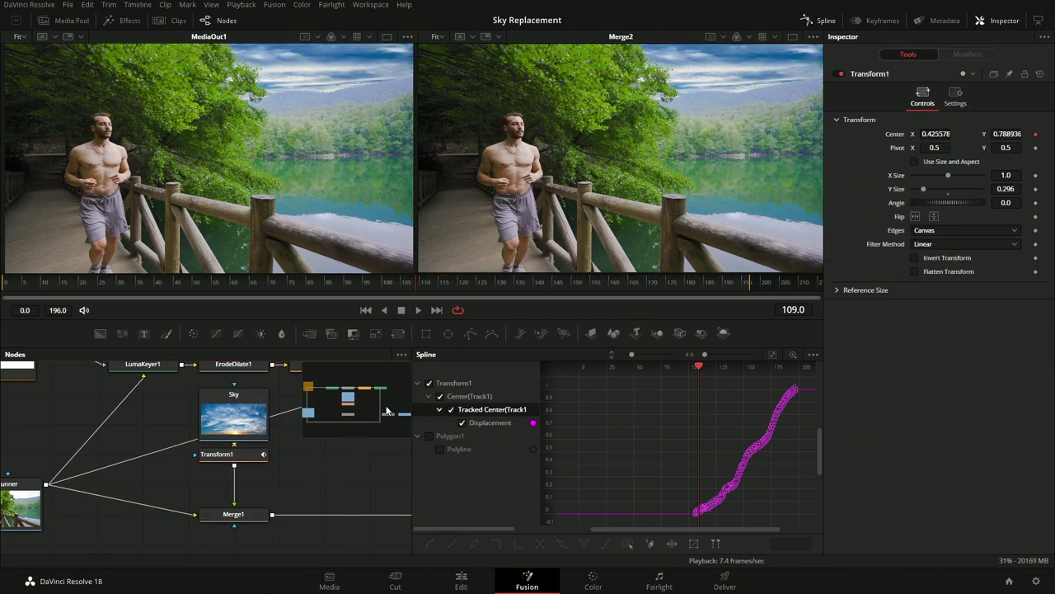
# Lower Merge1's Darken-mode gain to 0.291 and play back the composite to check the sky
pyautogui.click(247, 517)
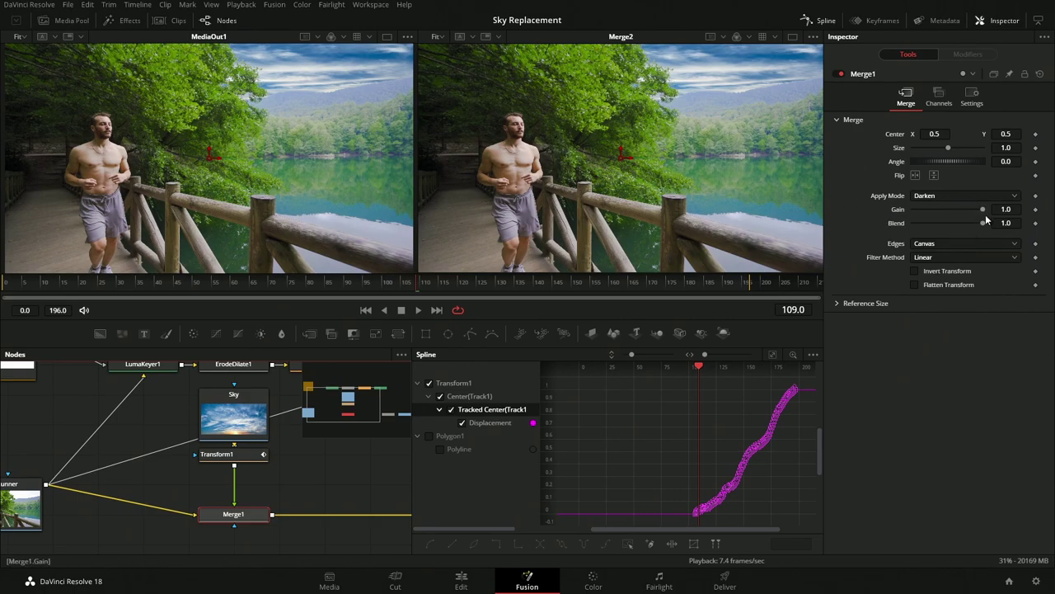
pyautogui.moveTo(976, 213); pyautogui.dragTo(944, 212)
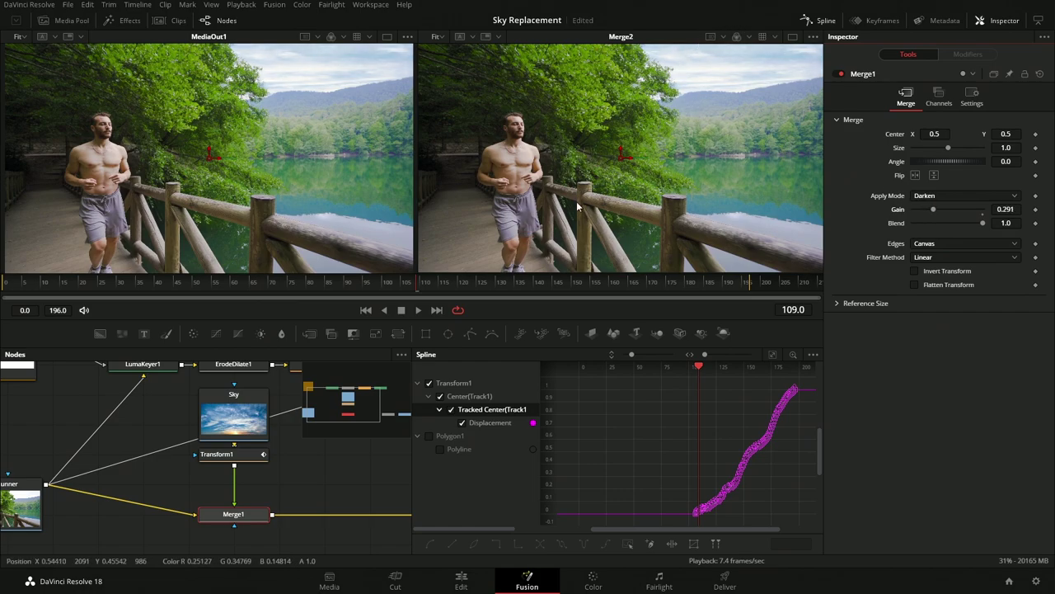
pyautogui.click(188, 285)
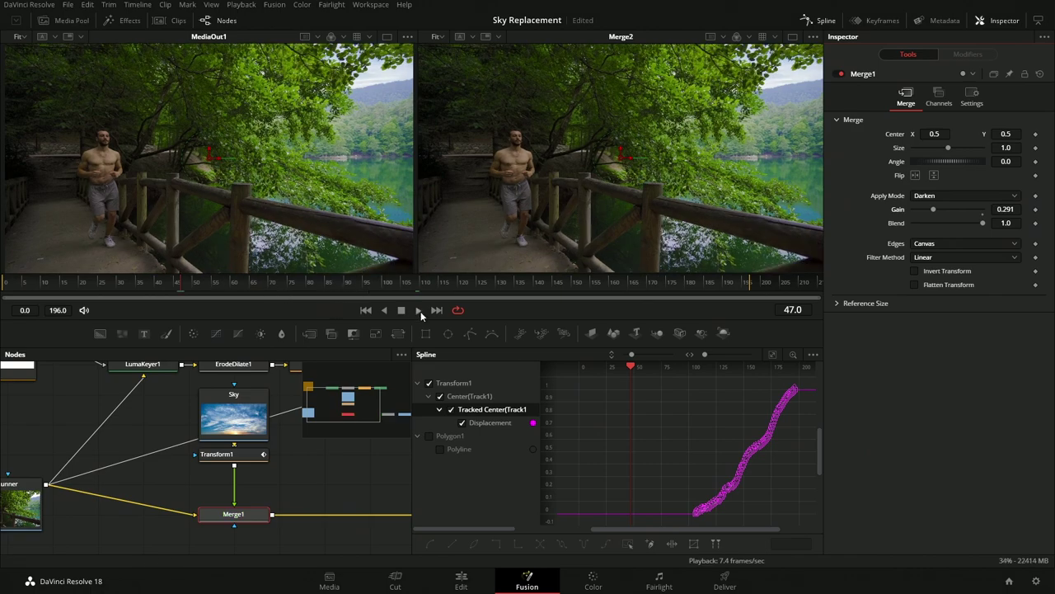
pyautogui.click(419, 310)
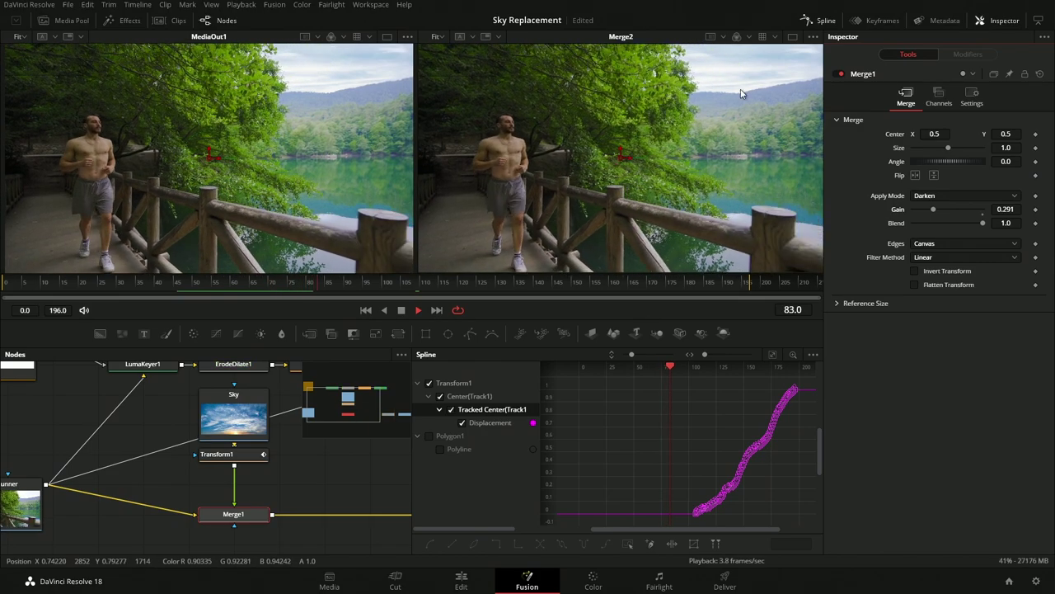
pyautogui.click(418, 310)
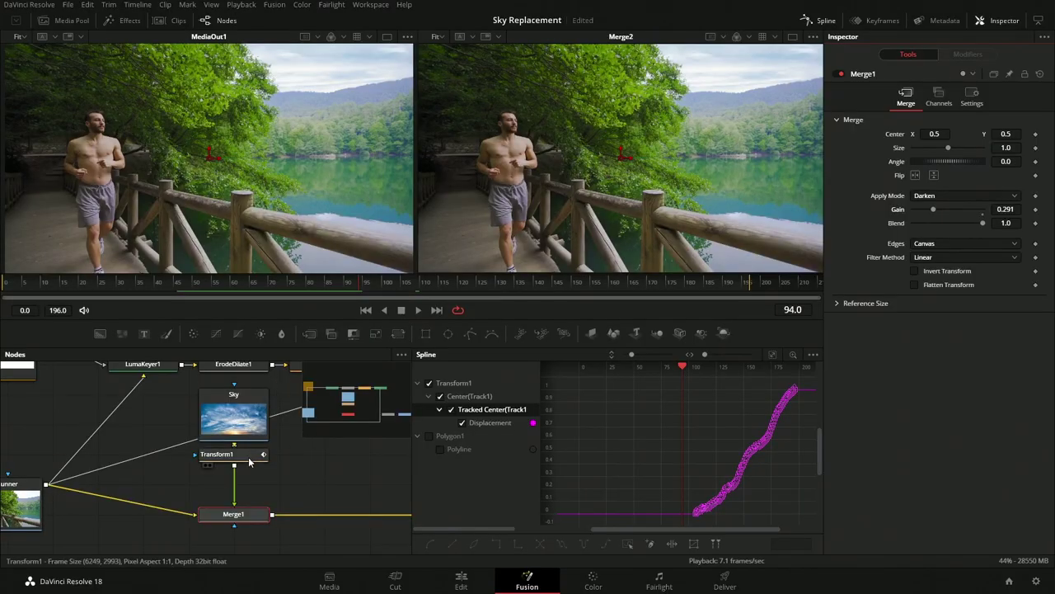
# Insert a Color Corrector after the Sky image and toggle it against the original Runner footage
pyautogui.click(249, 463)
pyautogui.moveTo(249, 463); pyautogui.dragTo(249, 493)
pyautogui.click(234, 416)
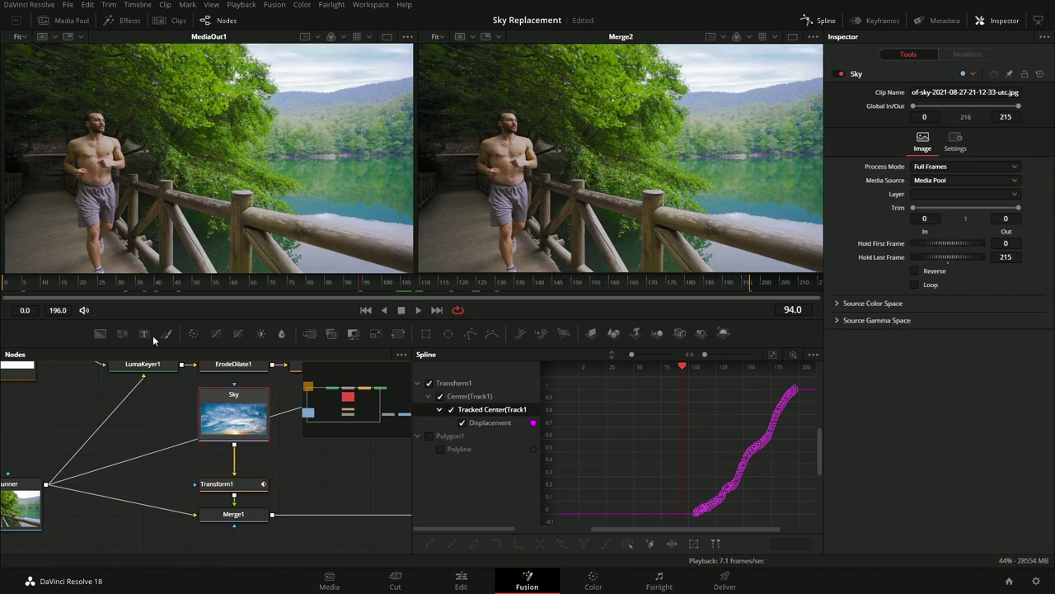
pyautogui.hotkey('shift', 'space')
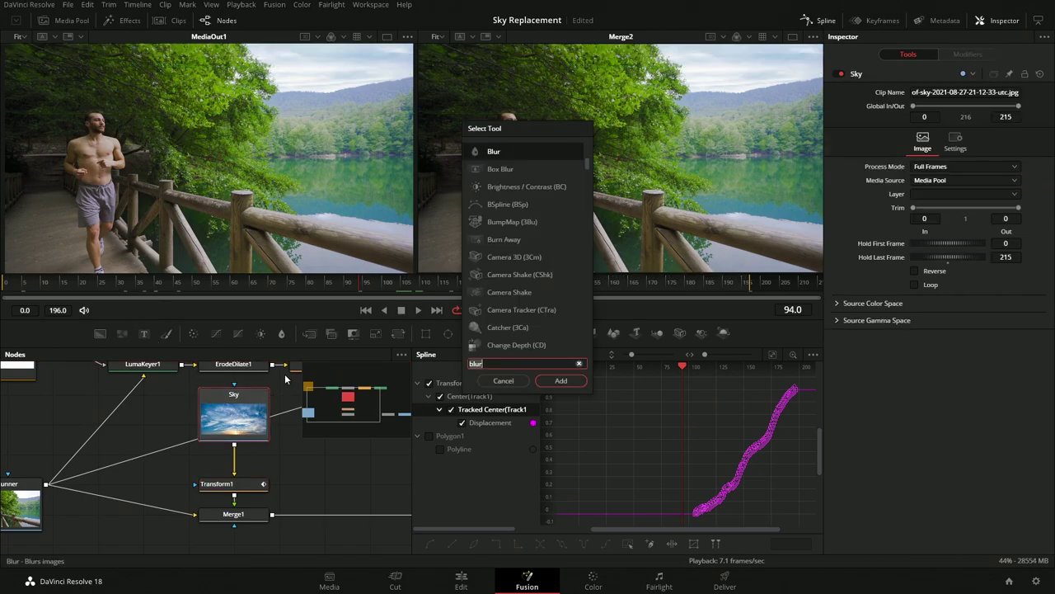
pyautogui.write('colo')
pyautogui.press('Return')
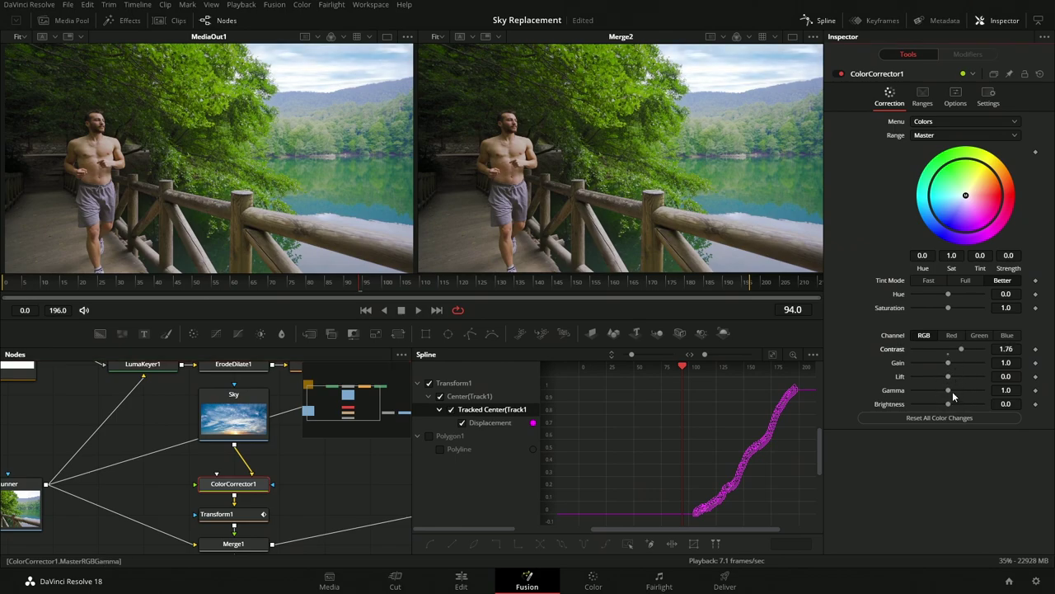
pyautogui.click(839, 75)
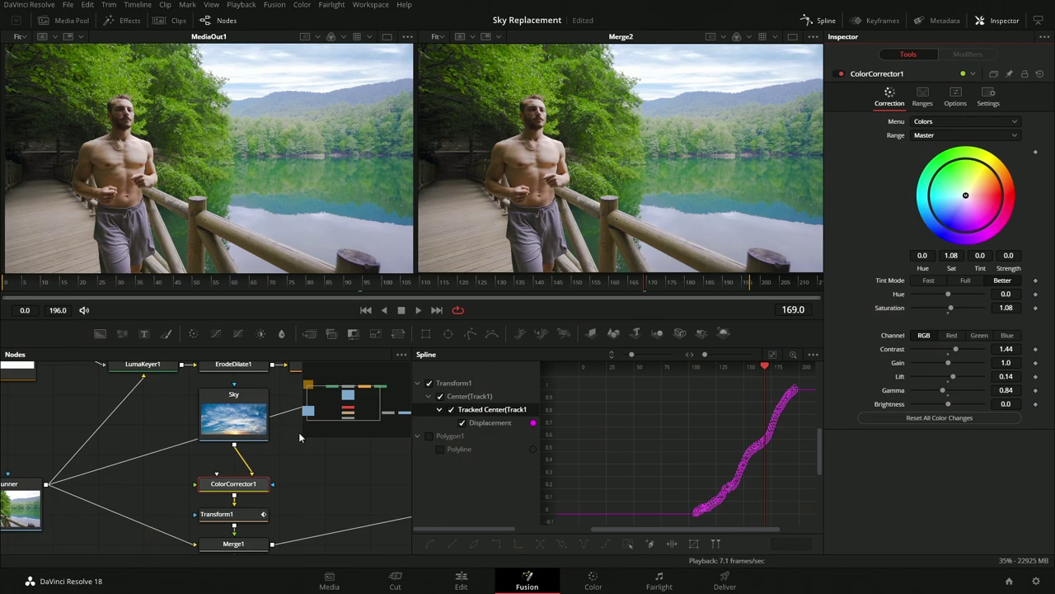
pyautogui.moveTo(228, 175); pyautogui.dragTo(231, 177)
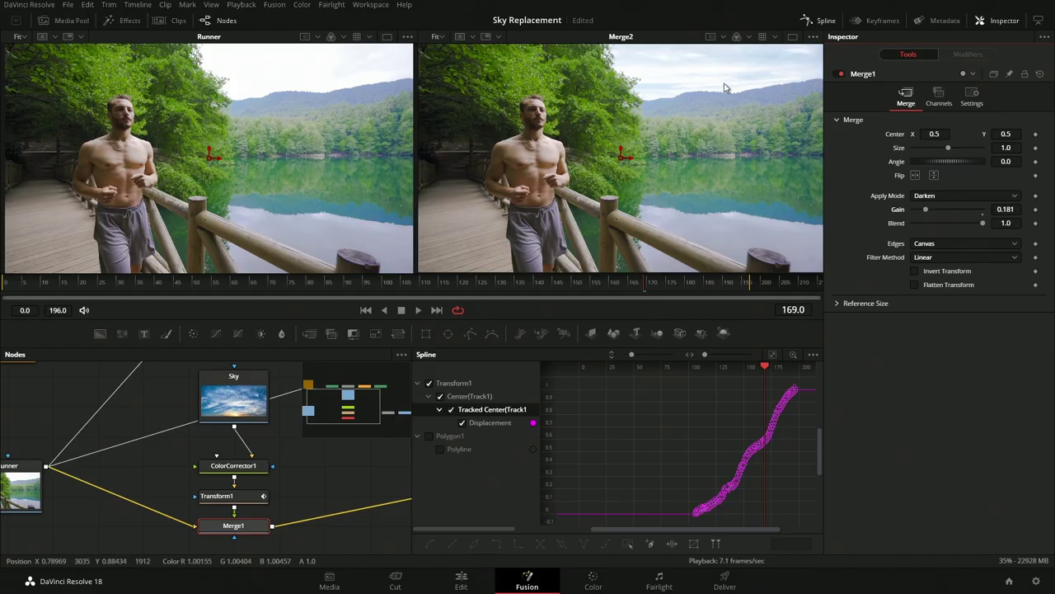
pyautogui.moveTo(669, 288); pyautogui.dragTo(714, 293)
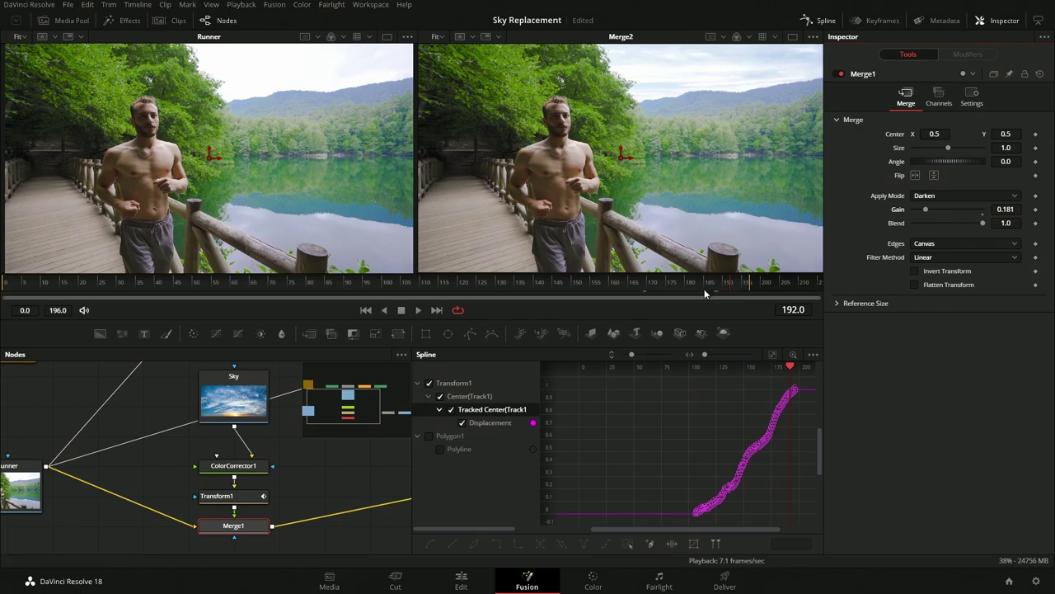
pyautogui.click(610, 284)
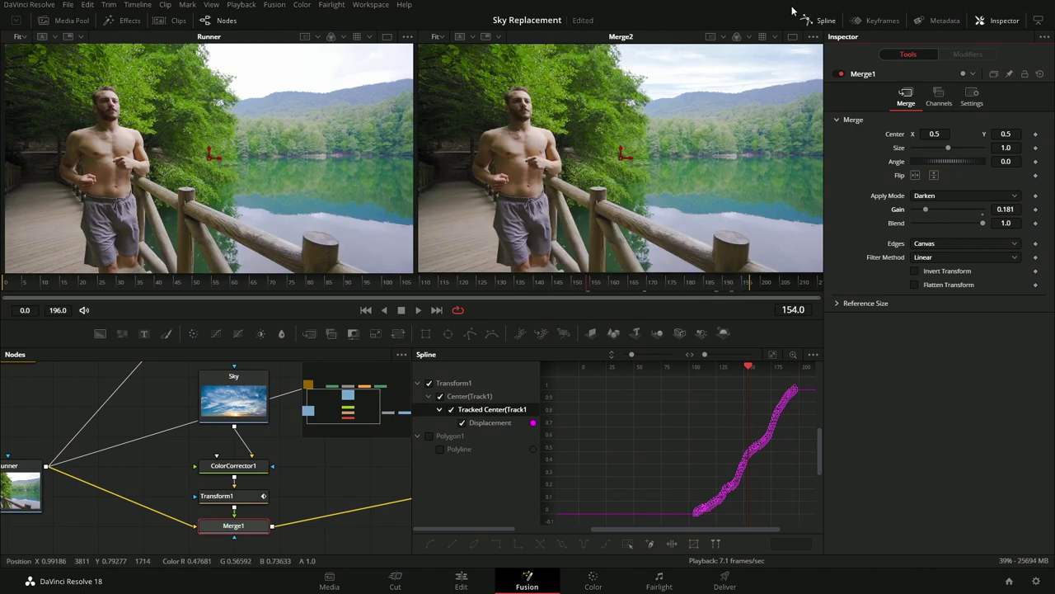
pyautogui.moveTo(434, 282); pyautogui.dragTo(394, 288)
pyautogui.moveTo(313, 291); pyautogui.dragTo(392, 284)
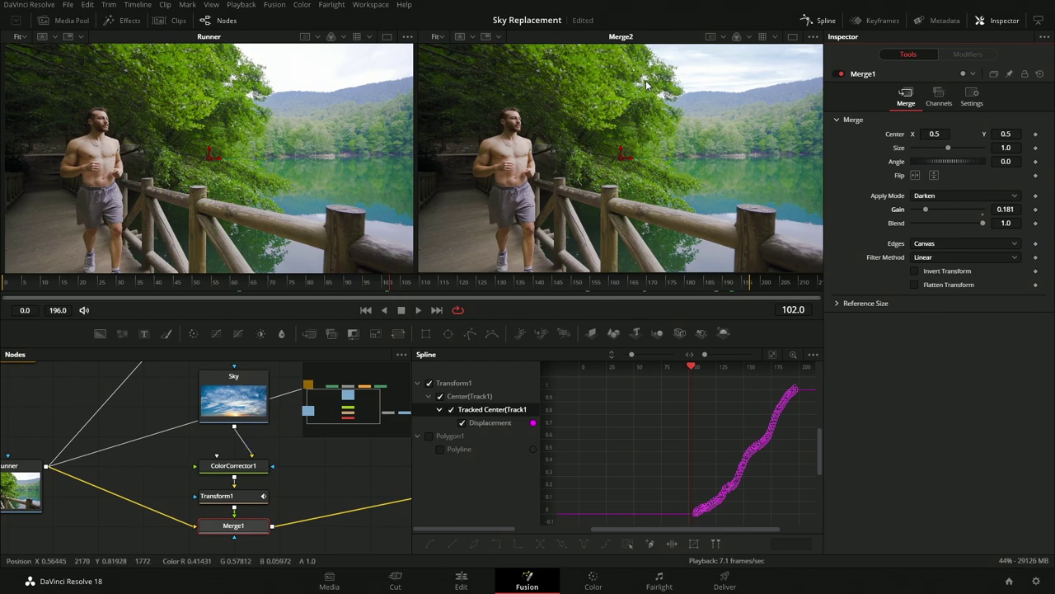
pyautogui.scroll(5, 643, 66)
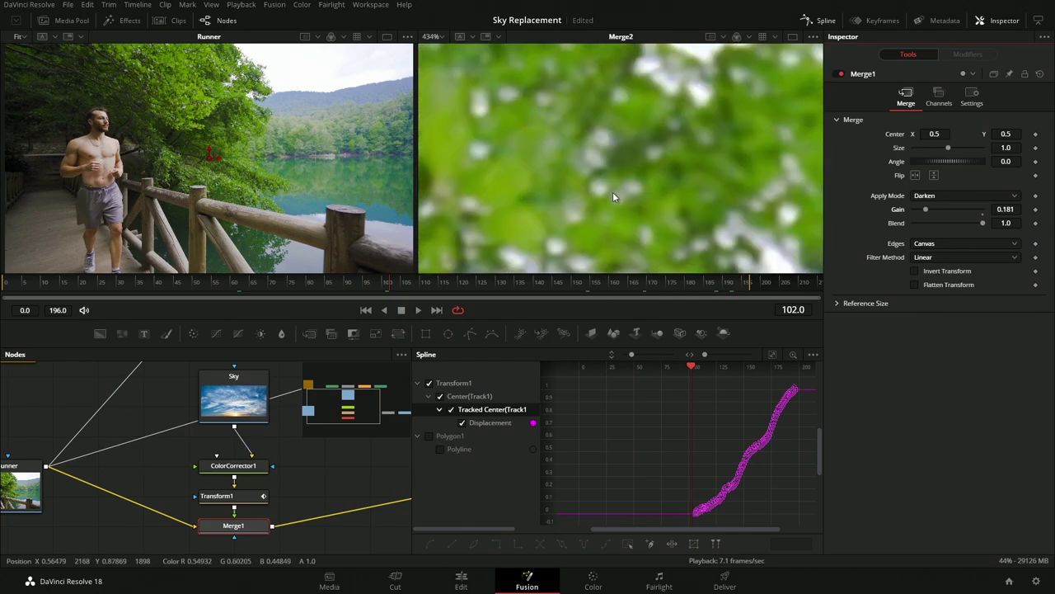
pyautogui.scroll(-3, 591, 206)
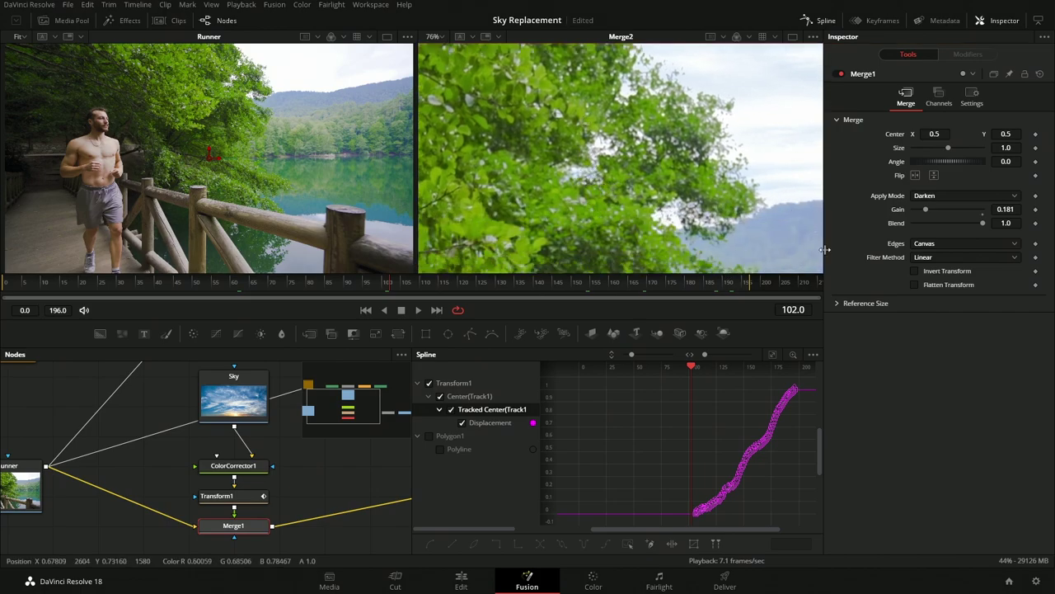
pyautogui.click(840, 74)
pyautogui.click(841, 74)
pyautogui.click(840, 74)
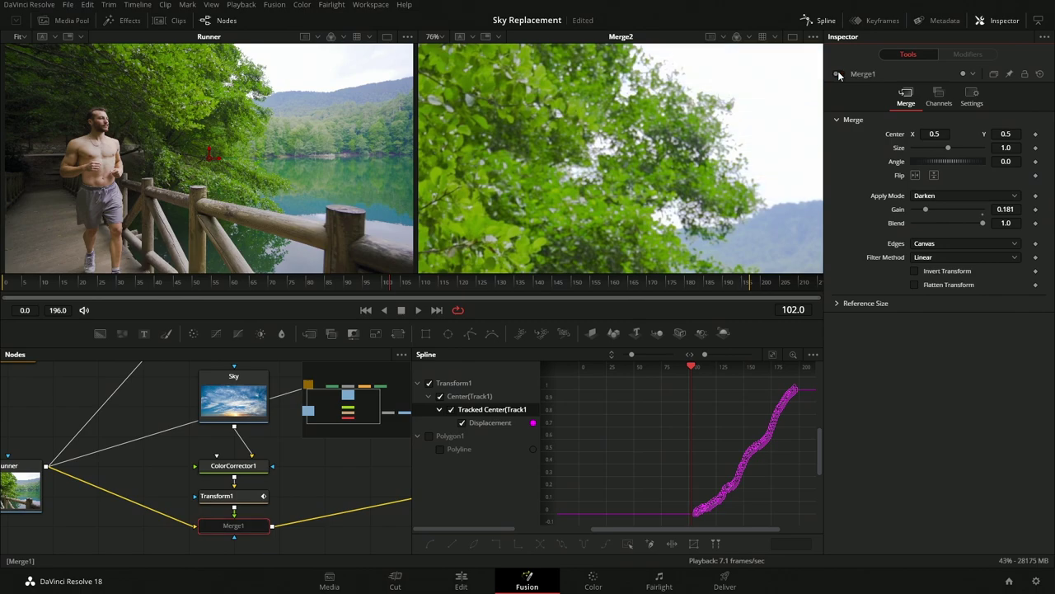
pyautogui.click(840, 74)
pyautogui.click(840, 74)
pyautogui.click(840, 74)
pyautogui.scroll(-2, 601, 181)
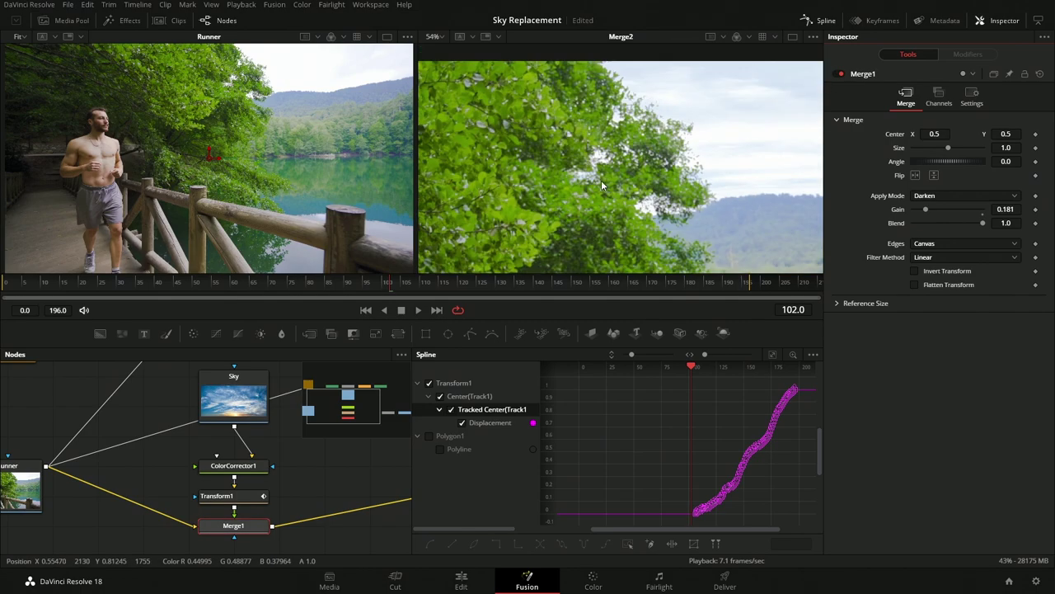
pyautogui.scroll(-2, 606, 186)
pyautogui.scroll(-5, 649, 131)
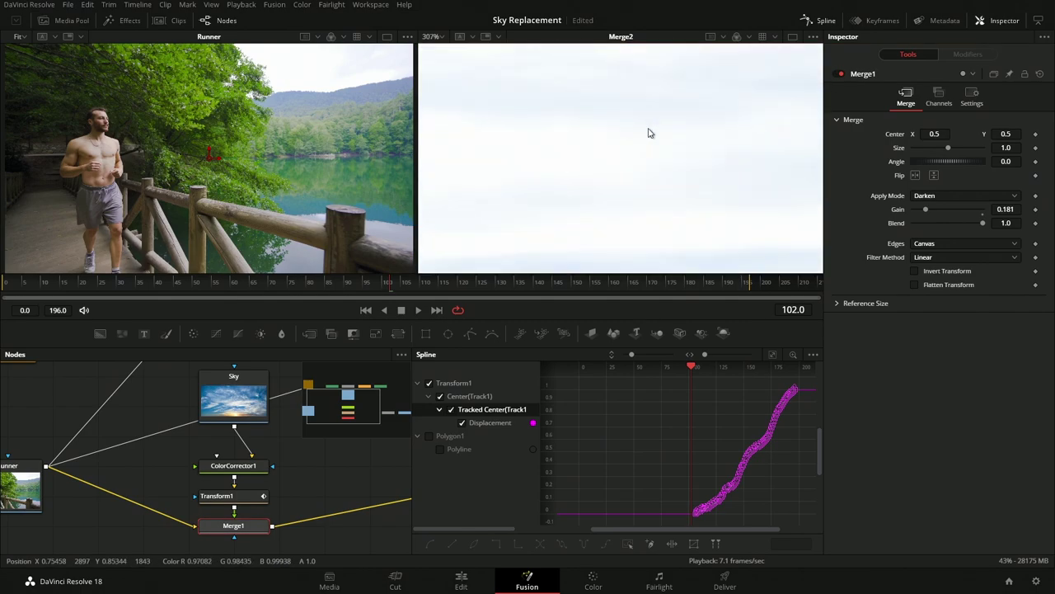
pyautogui.scroll(5, 649, 133)
pyautogui.scroll(-4, 651, 136)
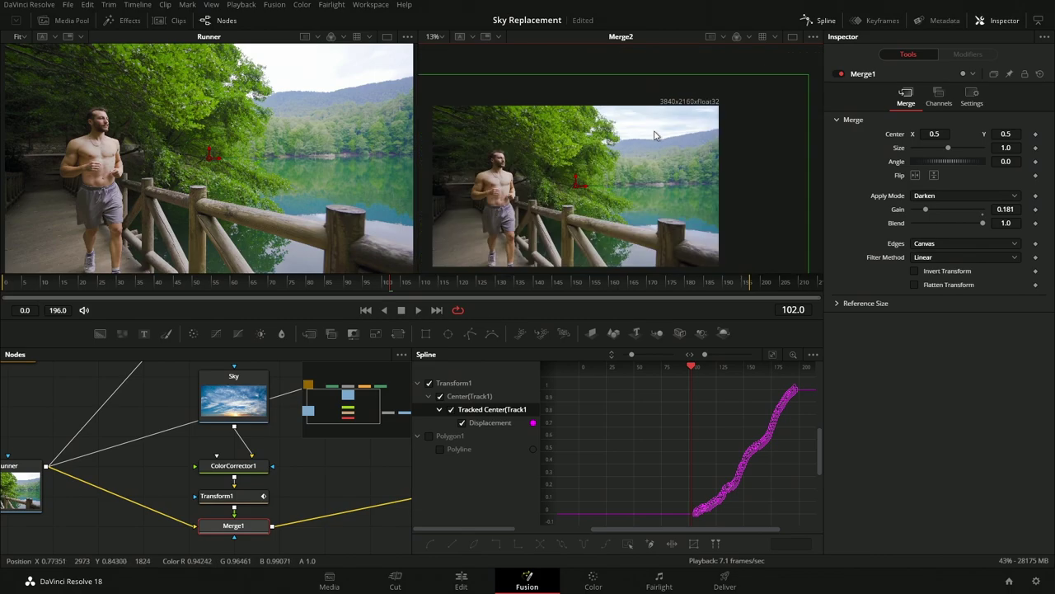
pyautogui.click(446, 40)
pyautogui.click(434, 48)
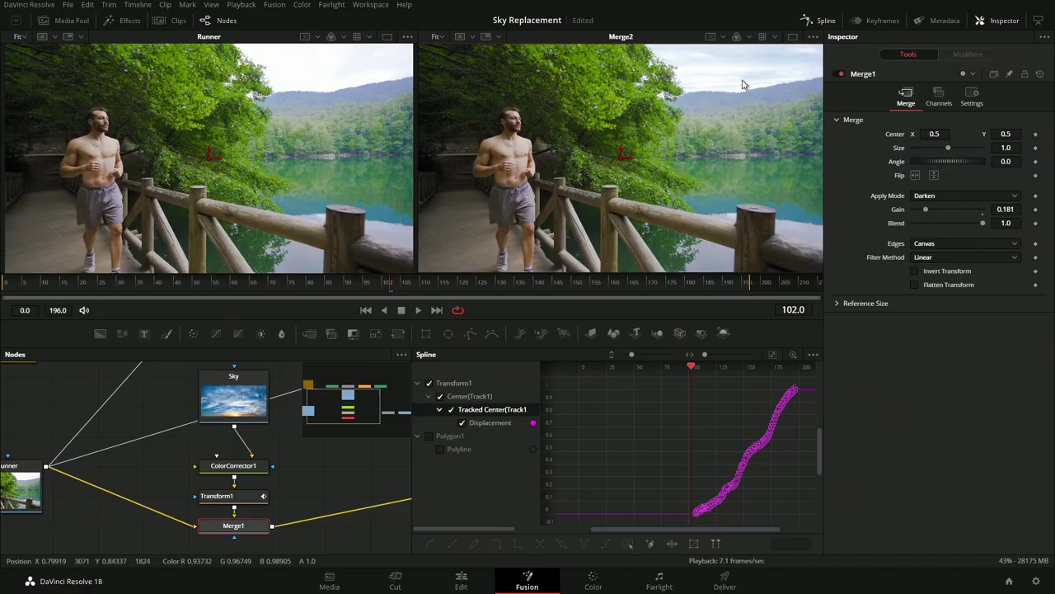
pyautogui.click(577, 282)
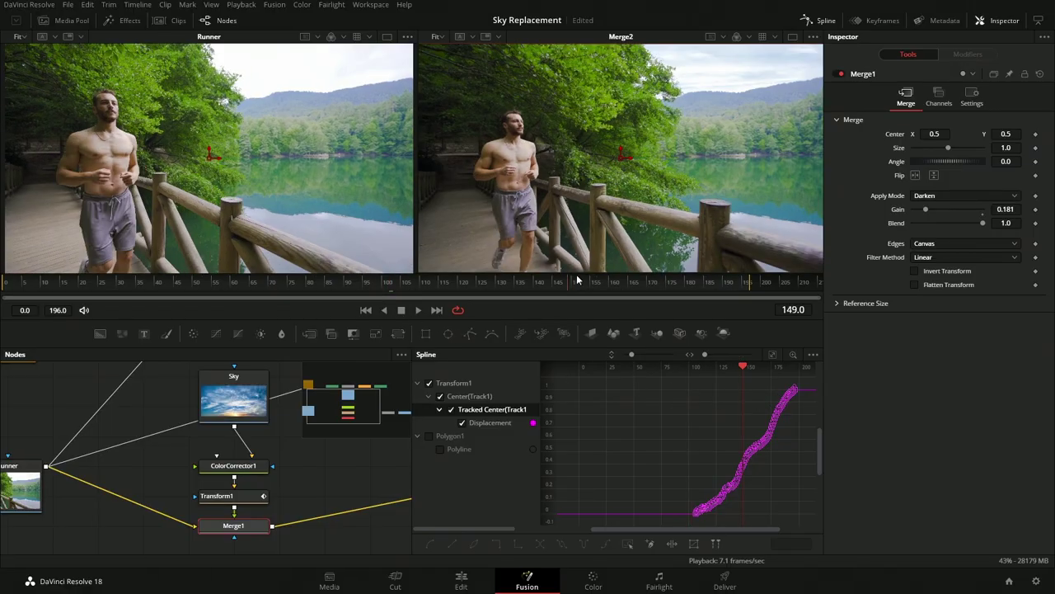
pyautogui.moveTo(578, 281); pyautogui.dragTo(625, 282)
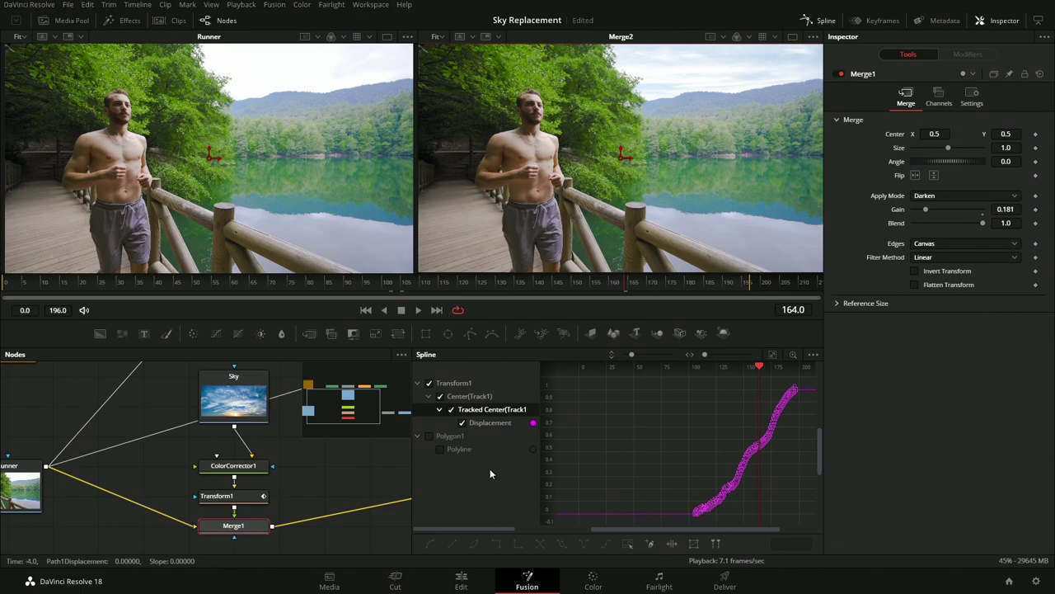